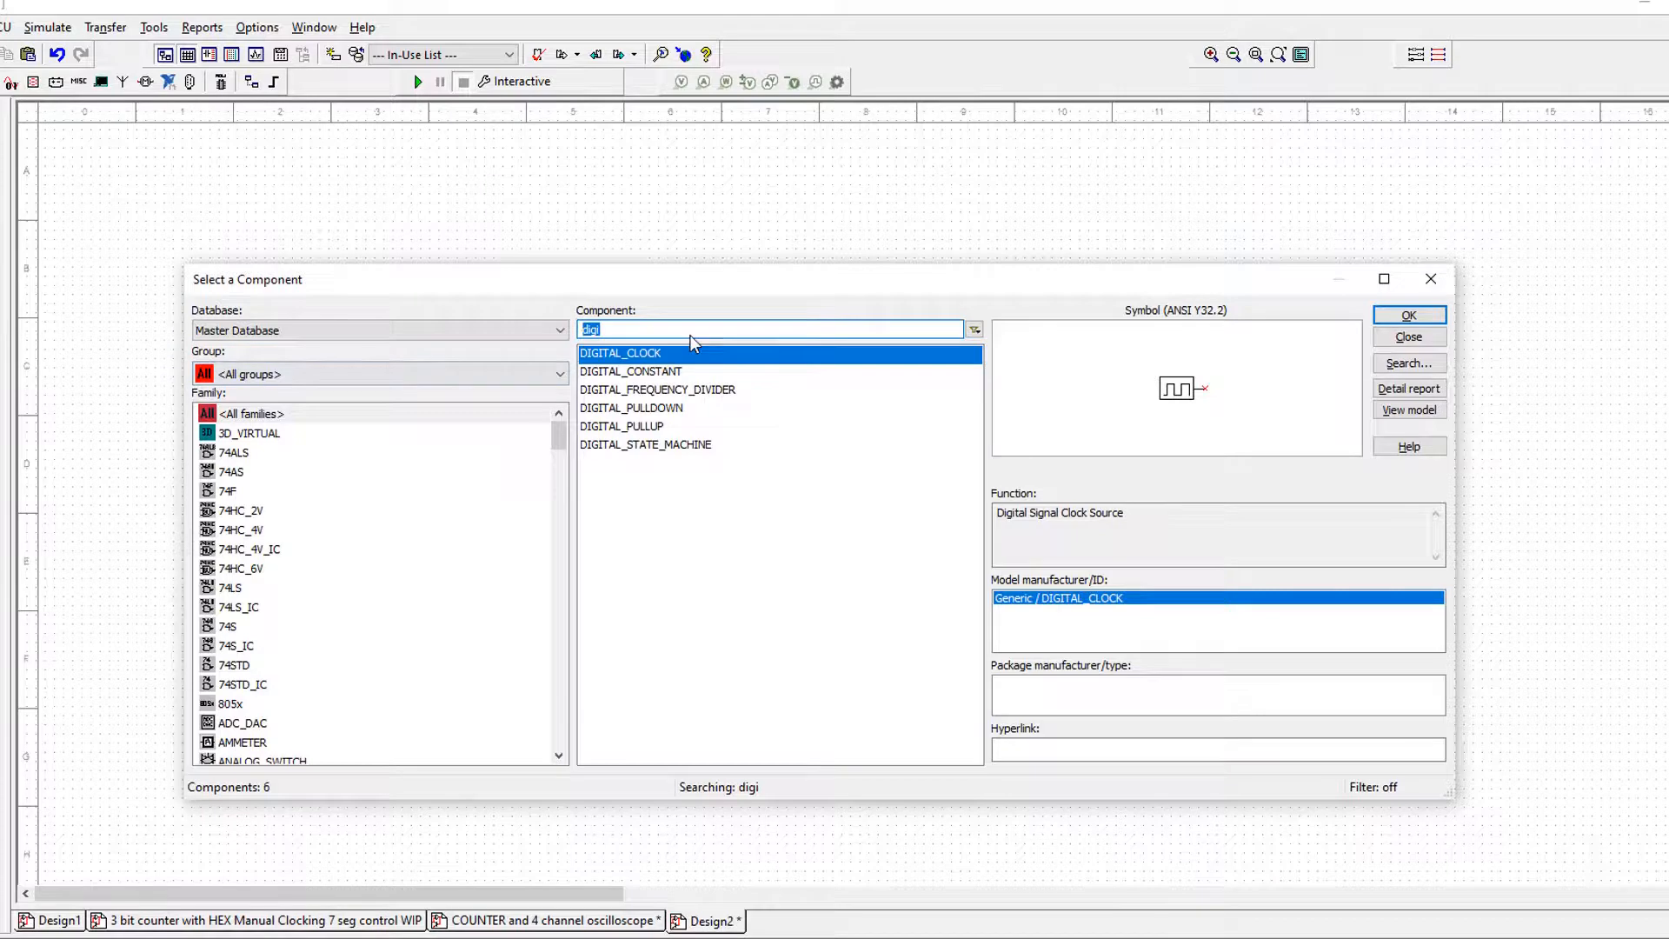
Place three 7474N D flip-flops in a row beside the clock source, using section A of a new package for each.
text(7474)
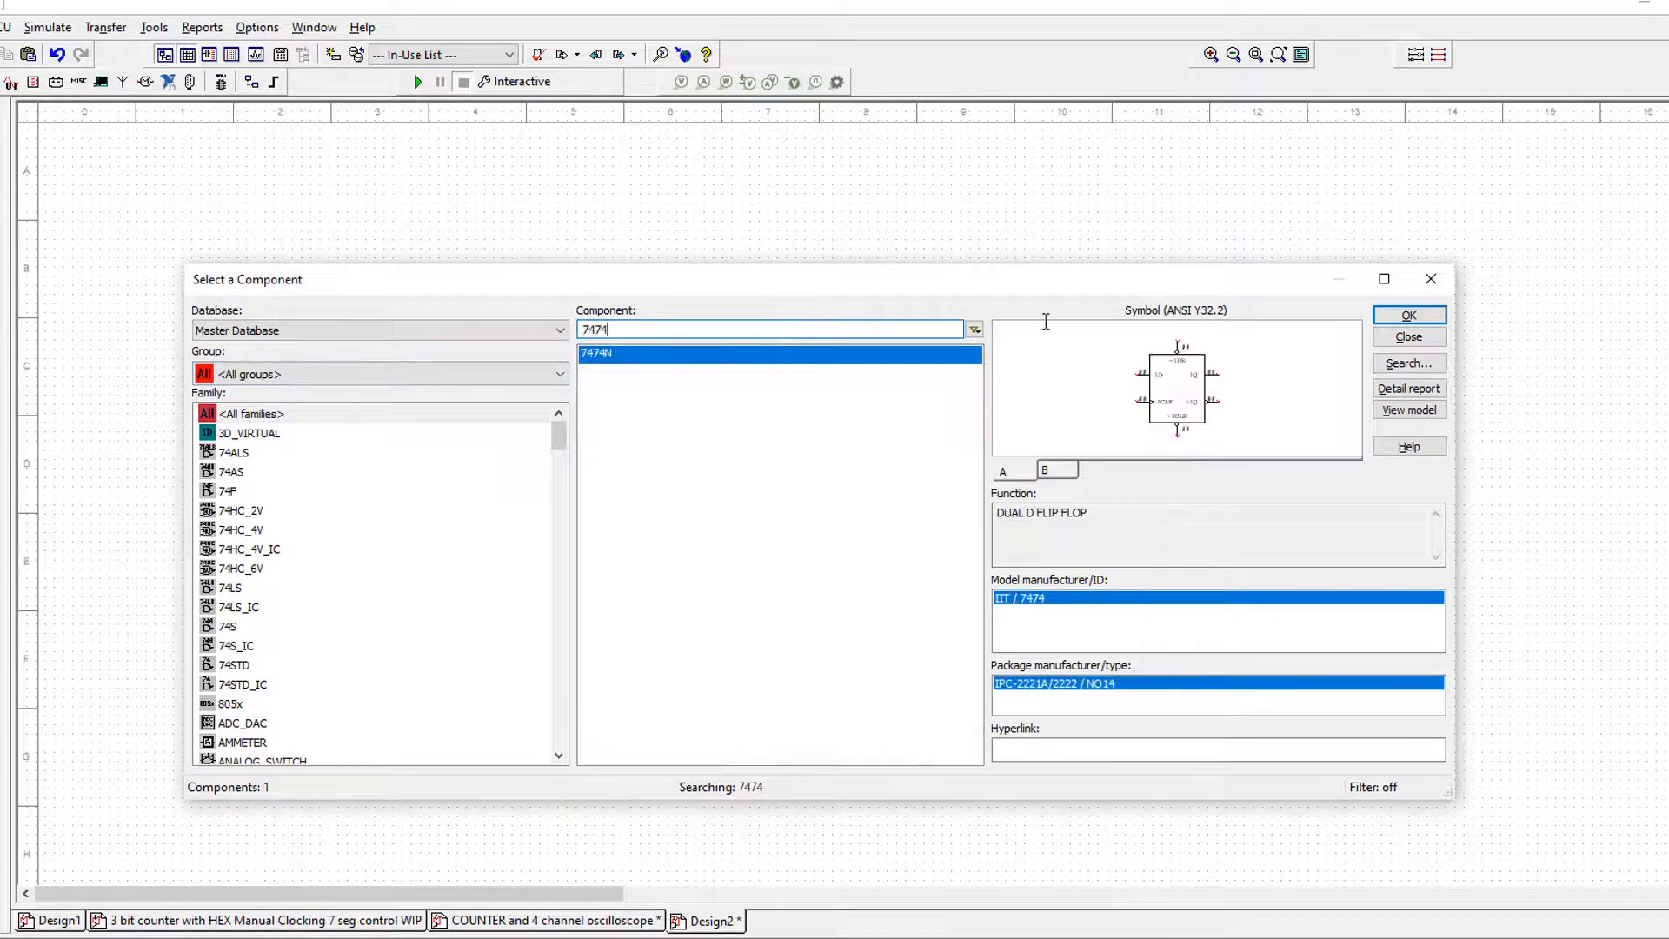
click(1408, 315)
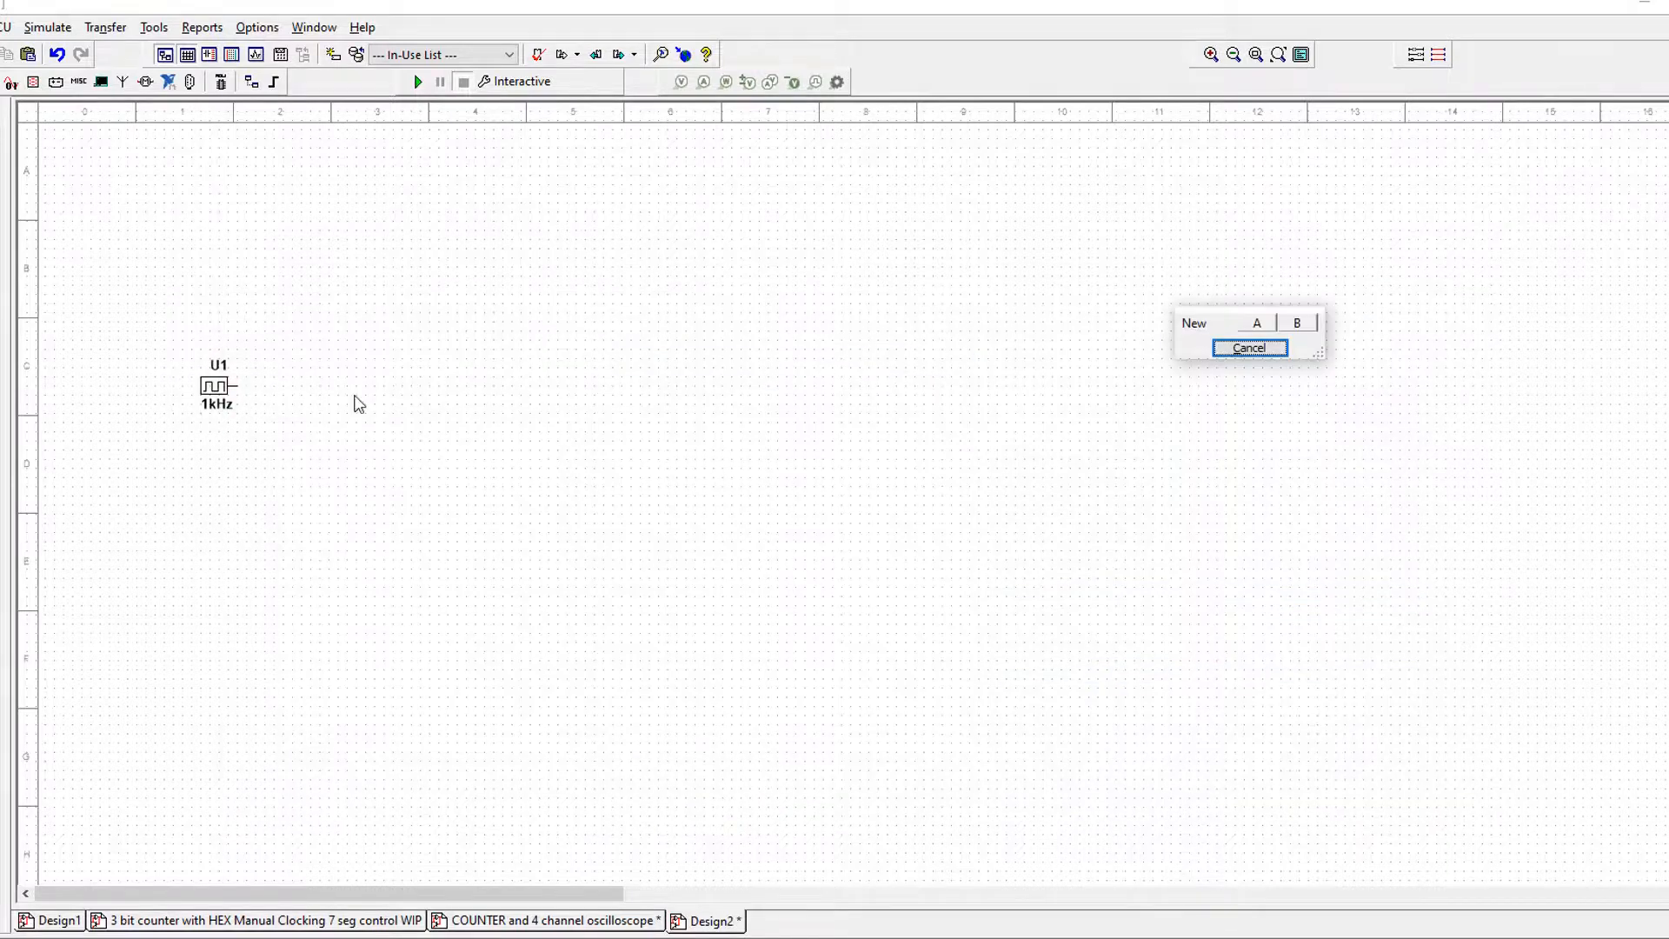
click(1256, 323)
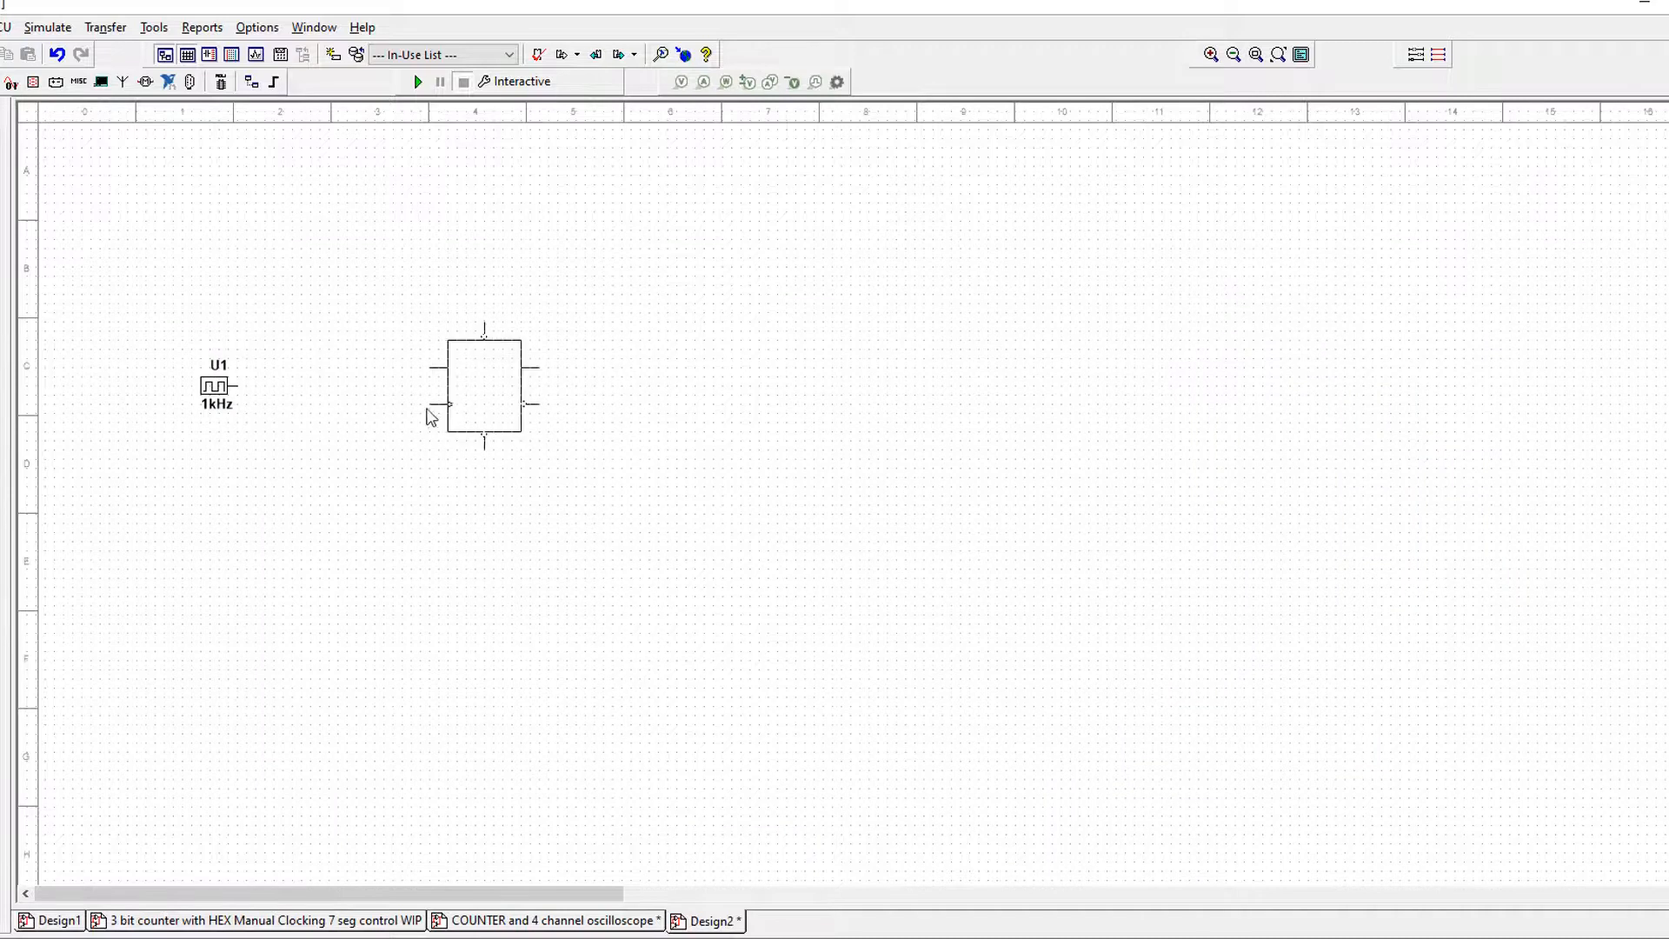
click(399, 398)
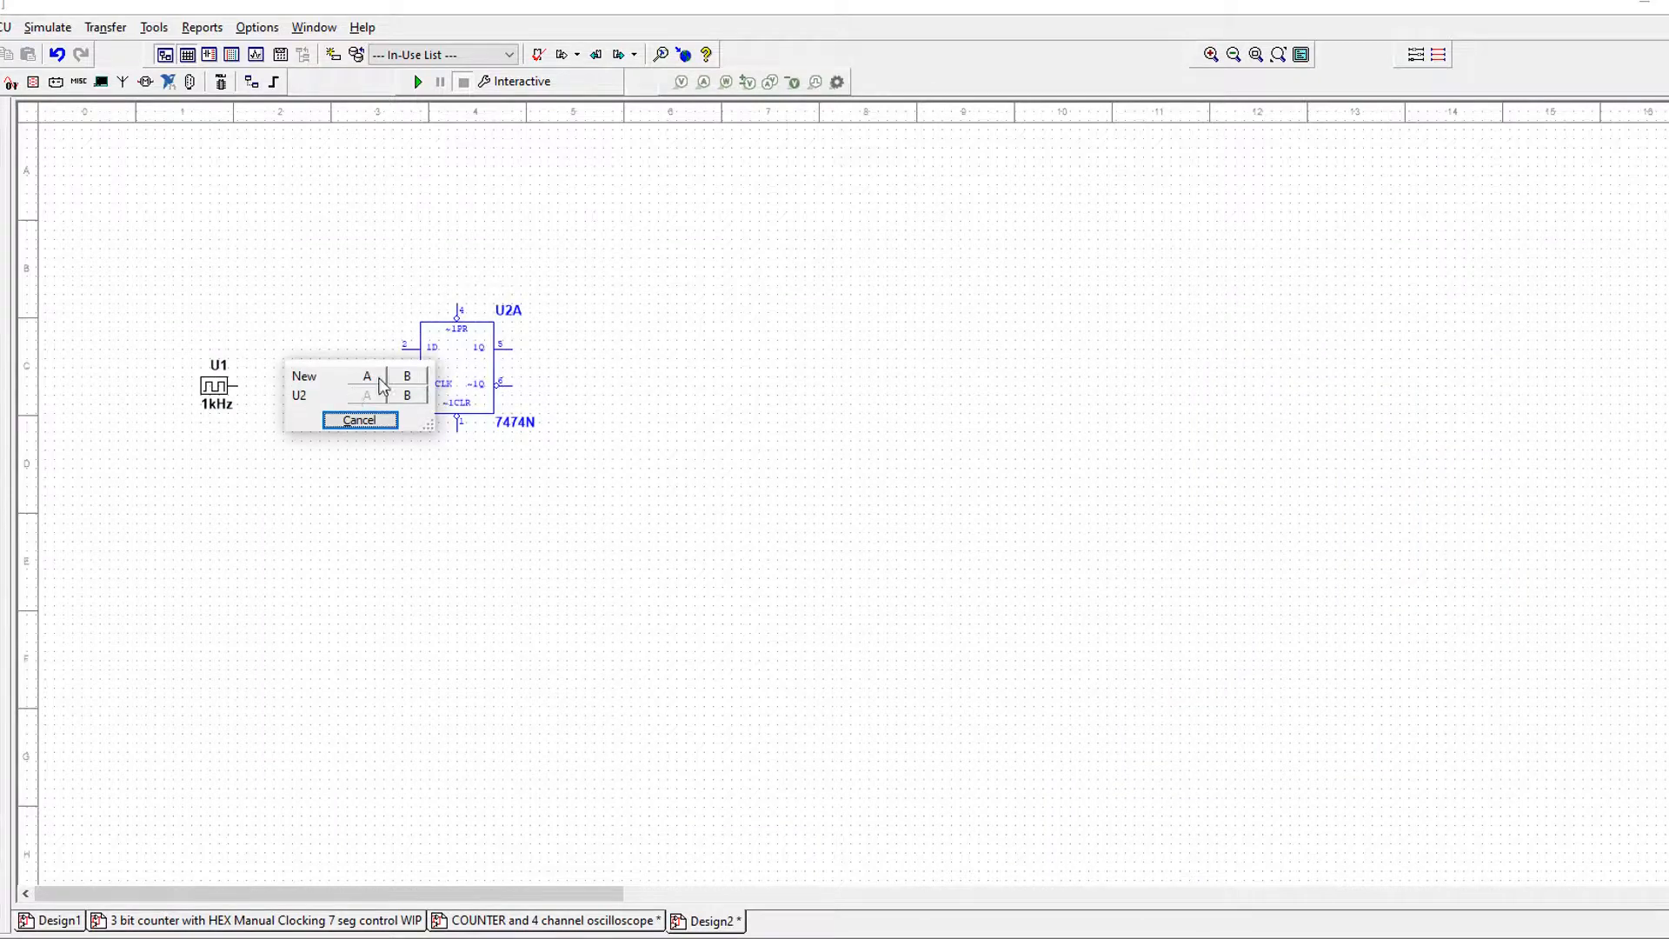
click(376, 377)
click(617, 391)
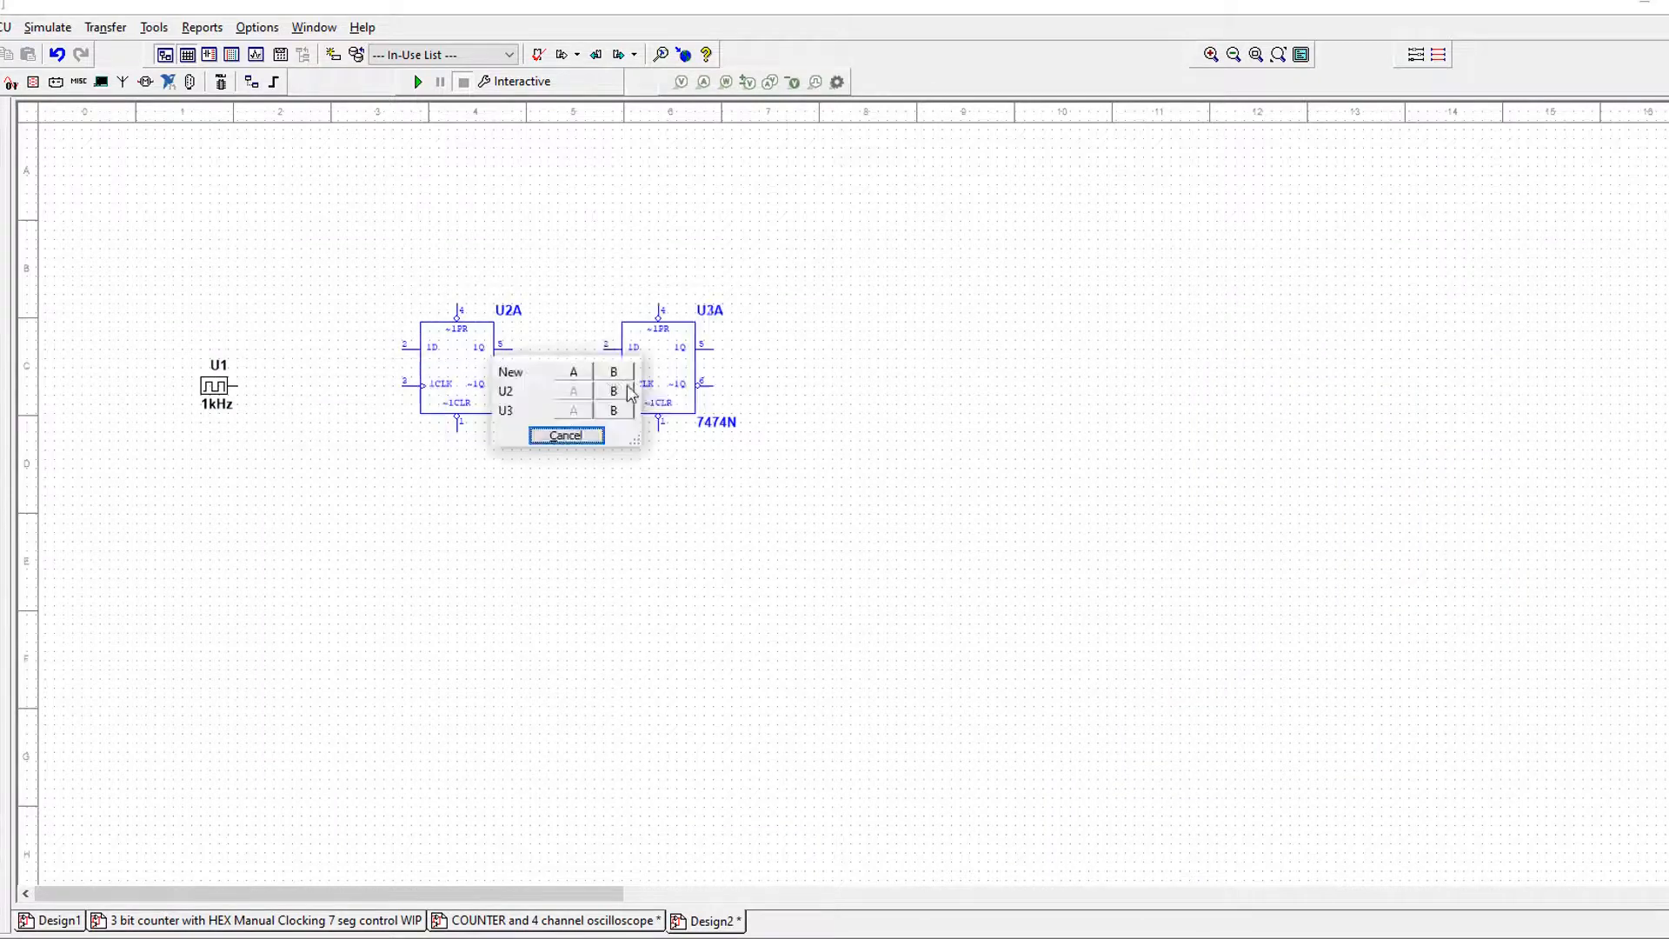
click(576, 373)
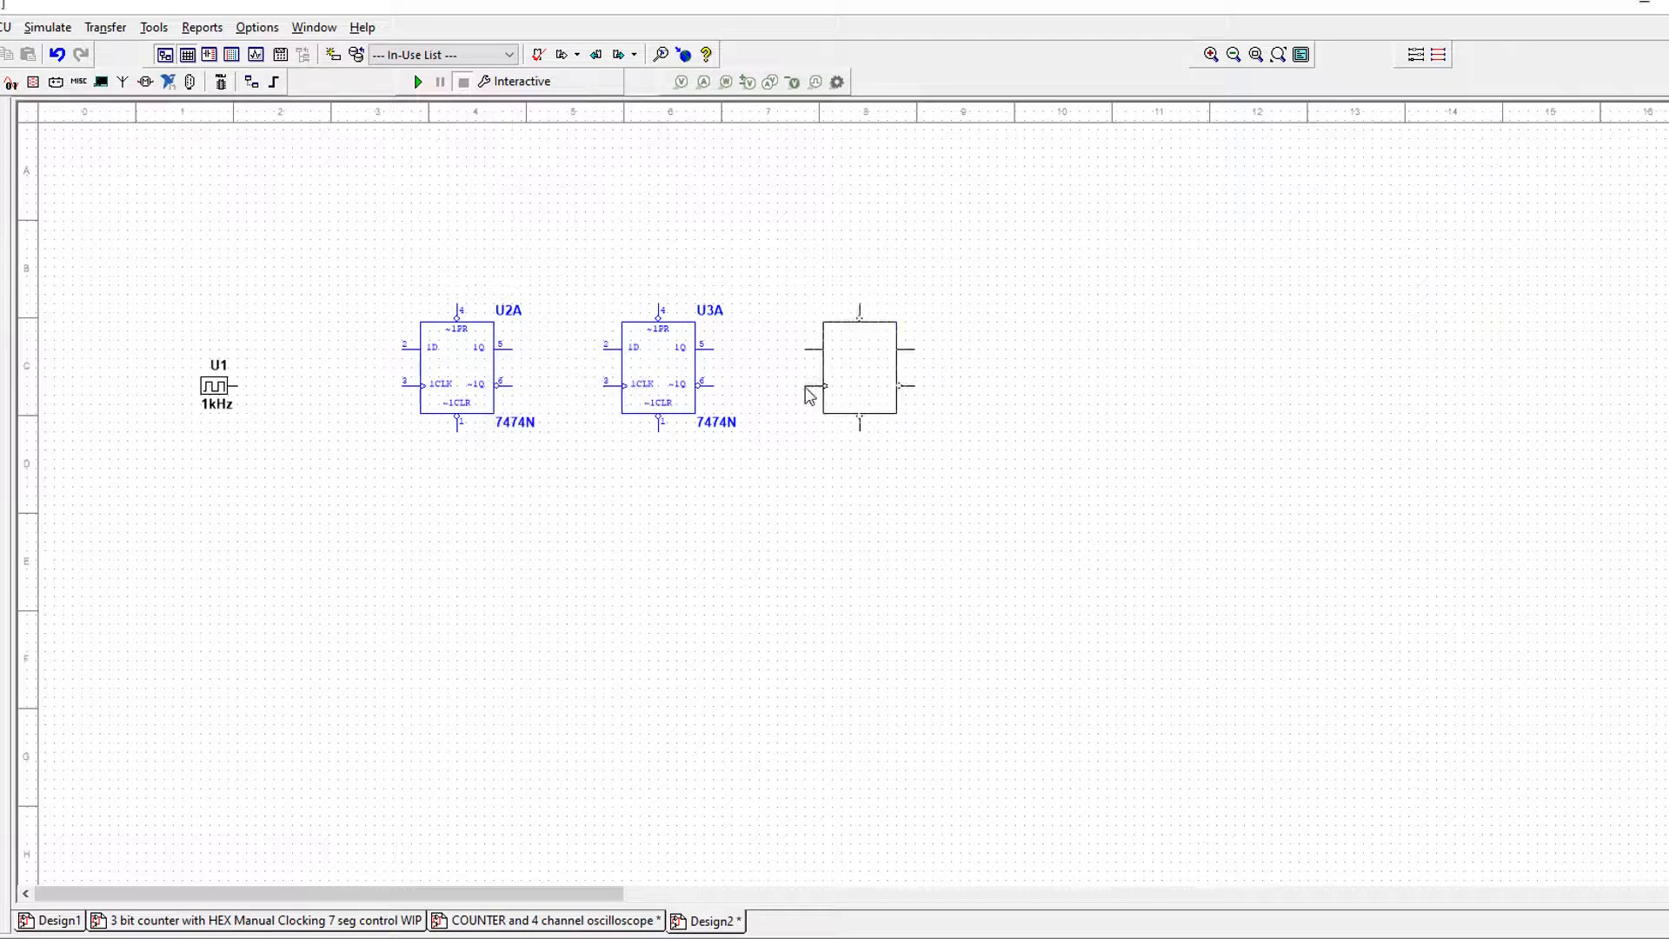
click(809, 395)
click(764, 458)
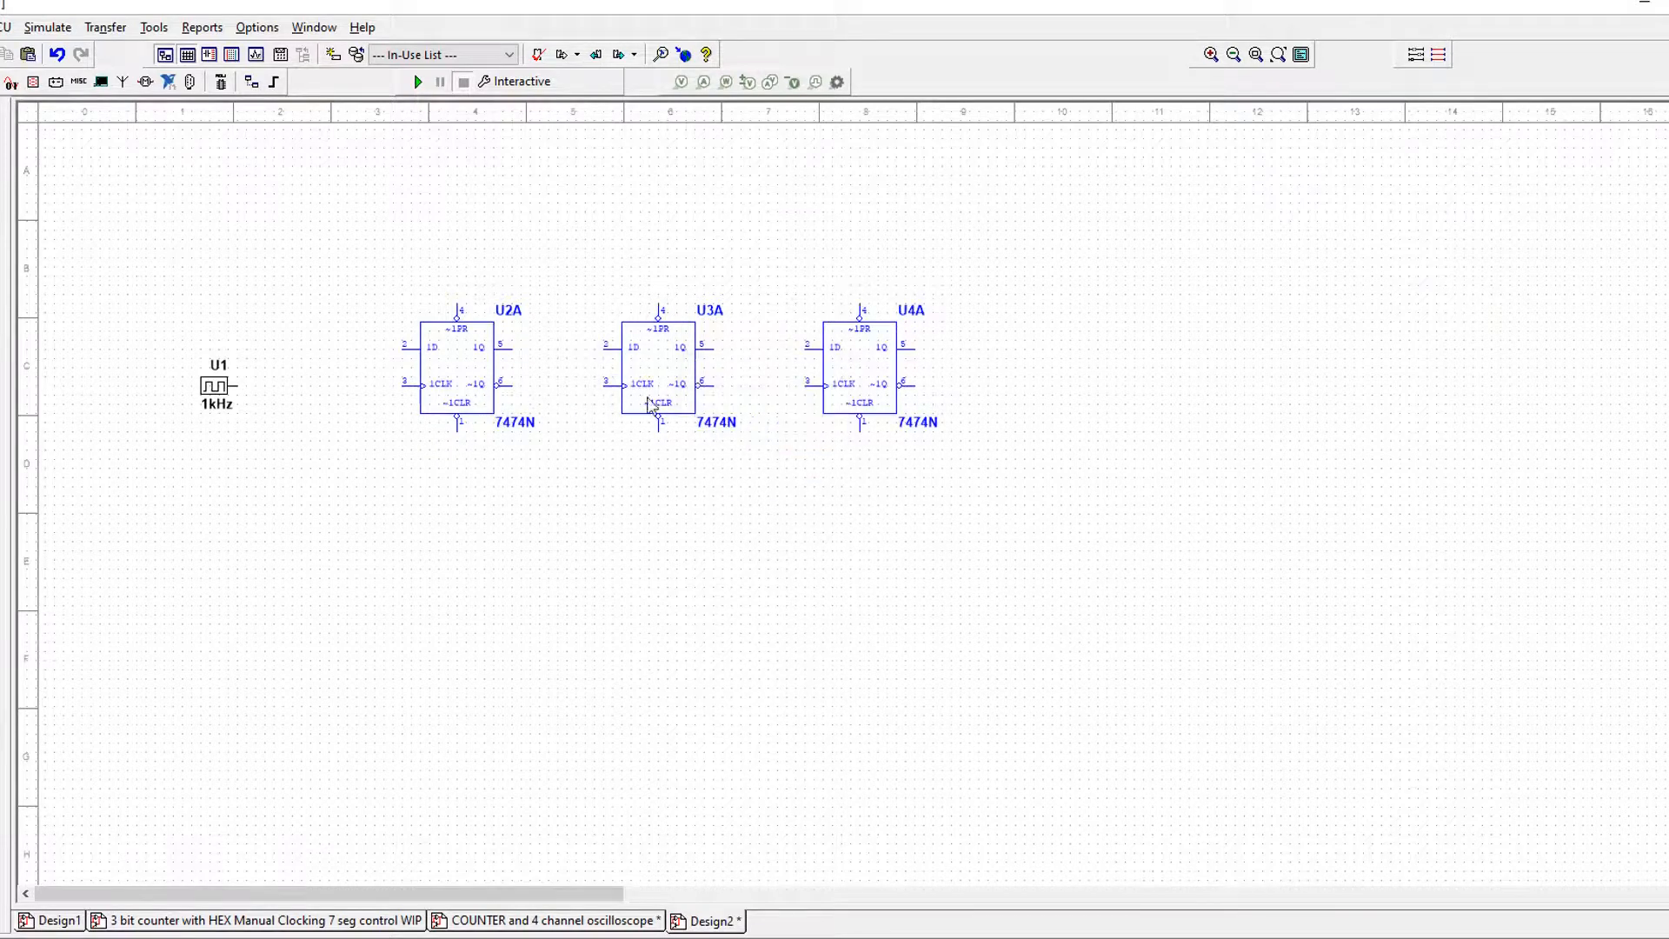
Wire U2A's inverted output ~1Q back over the top of the flip-flop to its 1D input.
scroll(596, 374, up, 3)
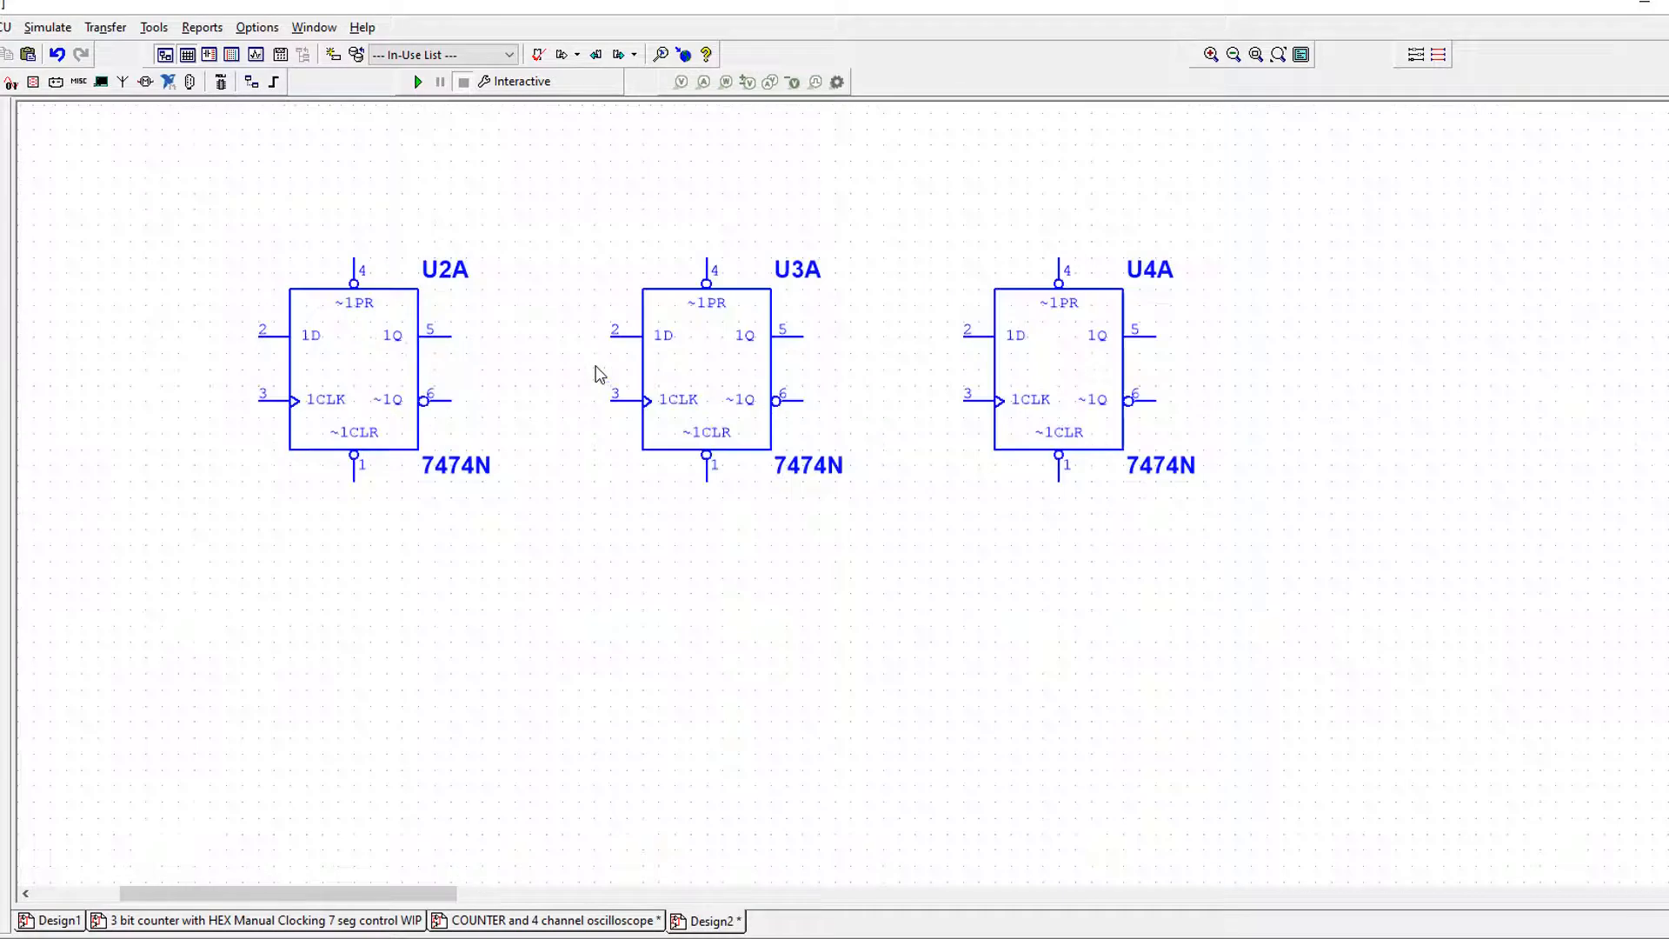
click(448, 400)
click(466, 226)
click(268, 334)
click(259, 335)
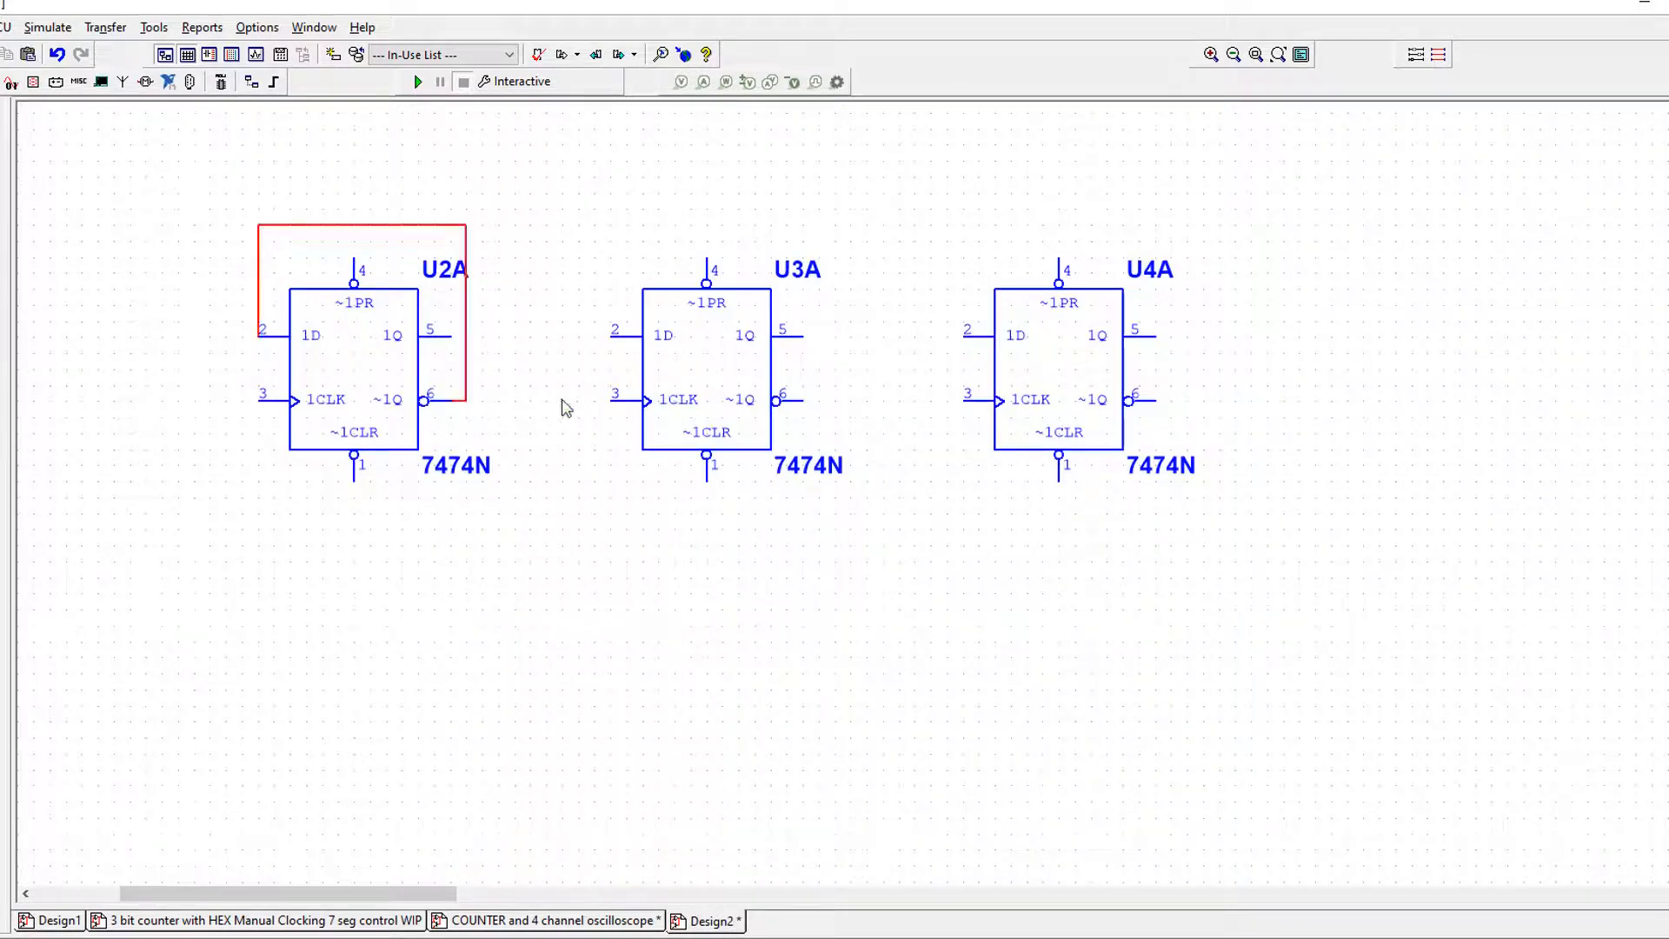
Wire the ~1Q output back to the 1D input on both U3A and U4A, routing each wire over its flip-flop.
click(801, 400)
click(819, 226)
click(610, 335)
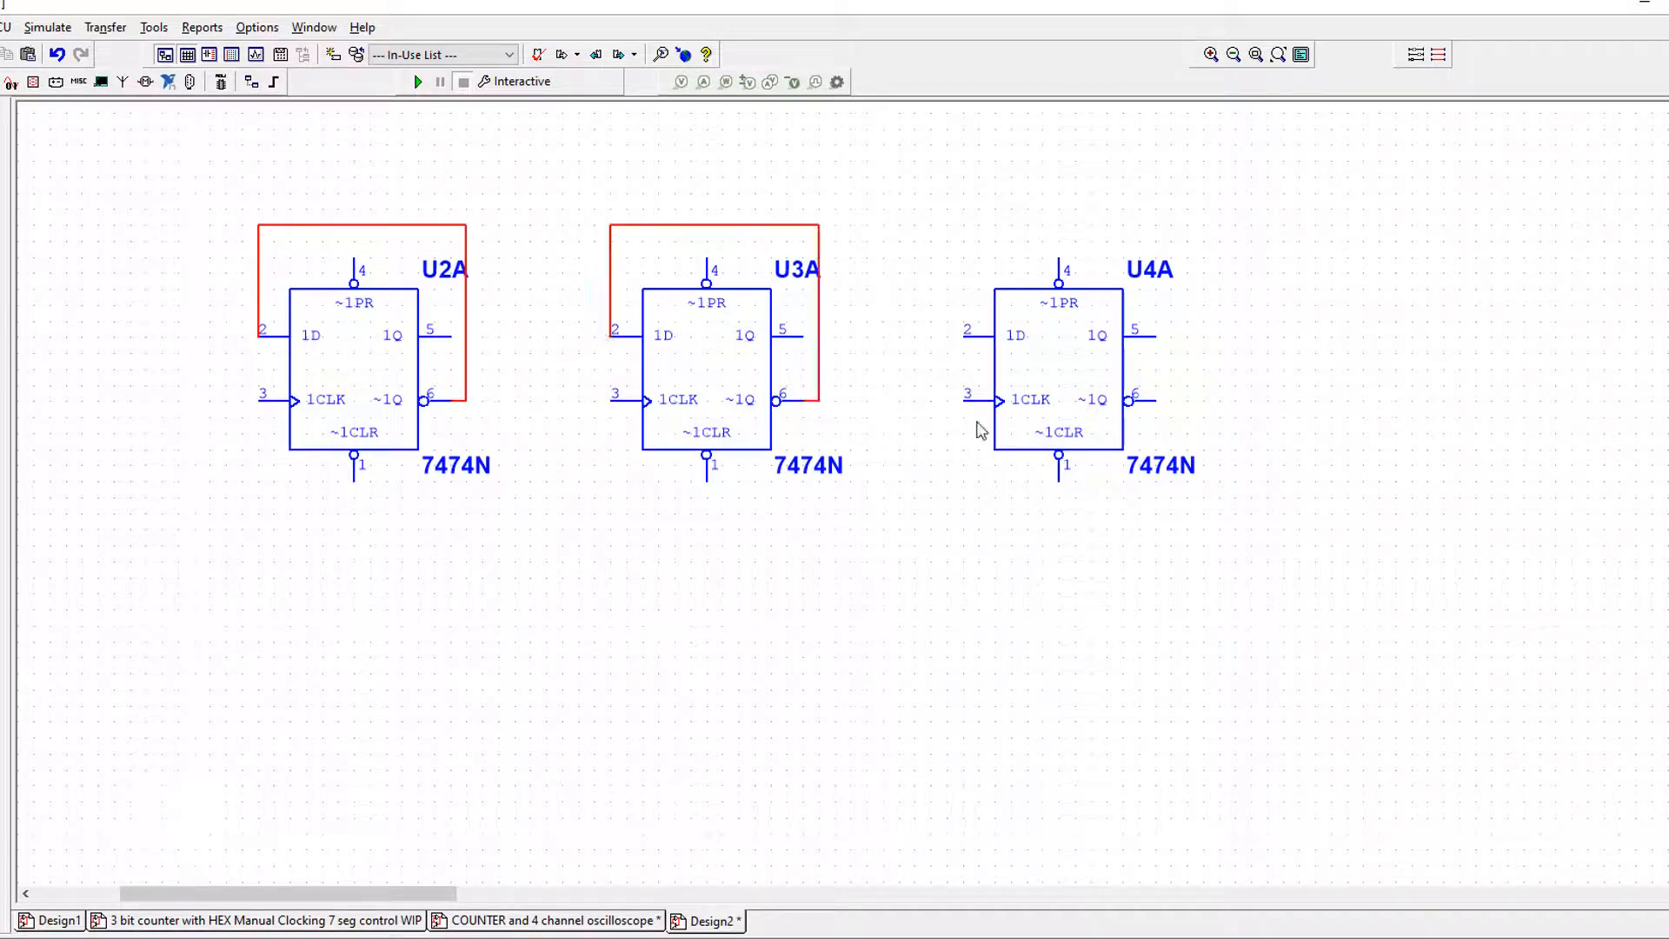
click(1156, 401)
click(1171, 209)
click(962, 334)
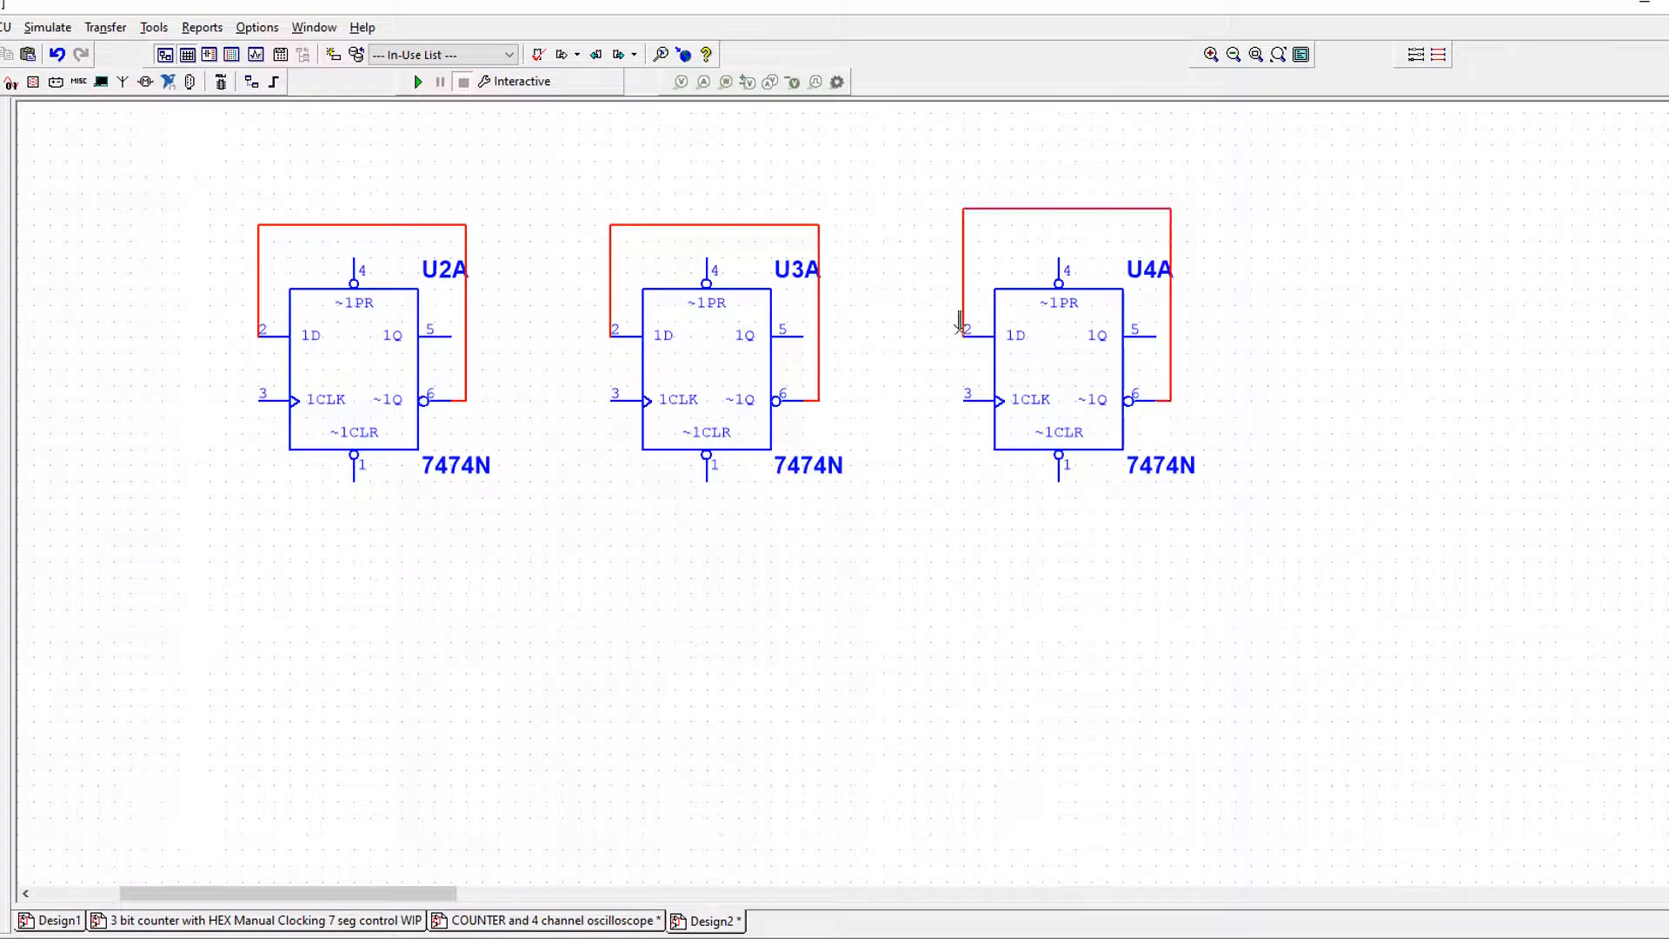
Cascade the flip-flops by wiring U4A's clock input to U3A's ~1Q and U3A's clock input to U2A's ~1Q.
click(962, 401)
click(818, 401)
click(613, 399)
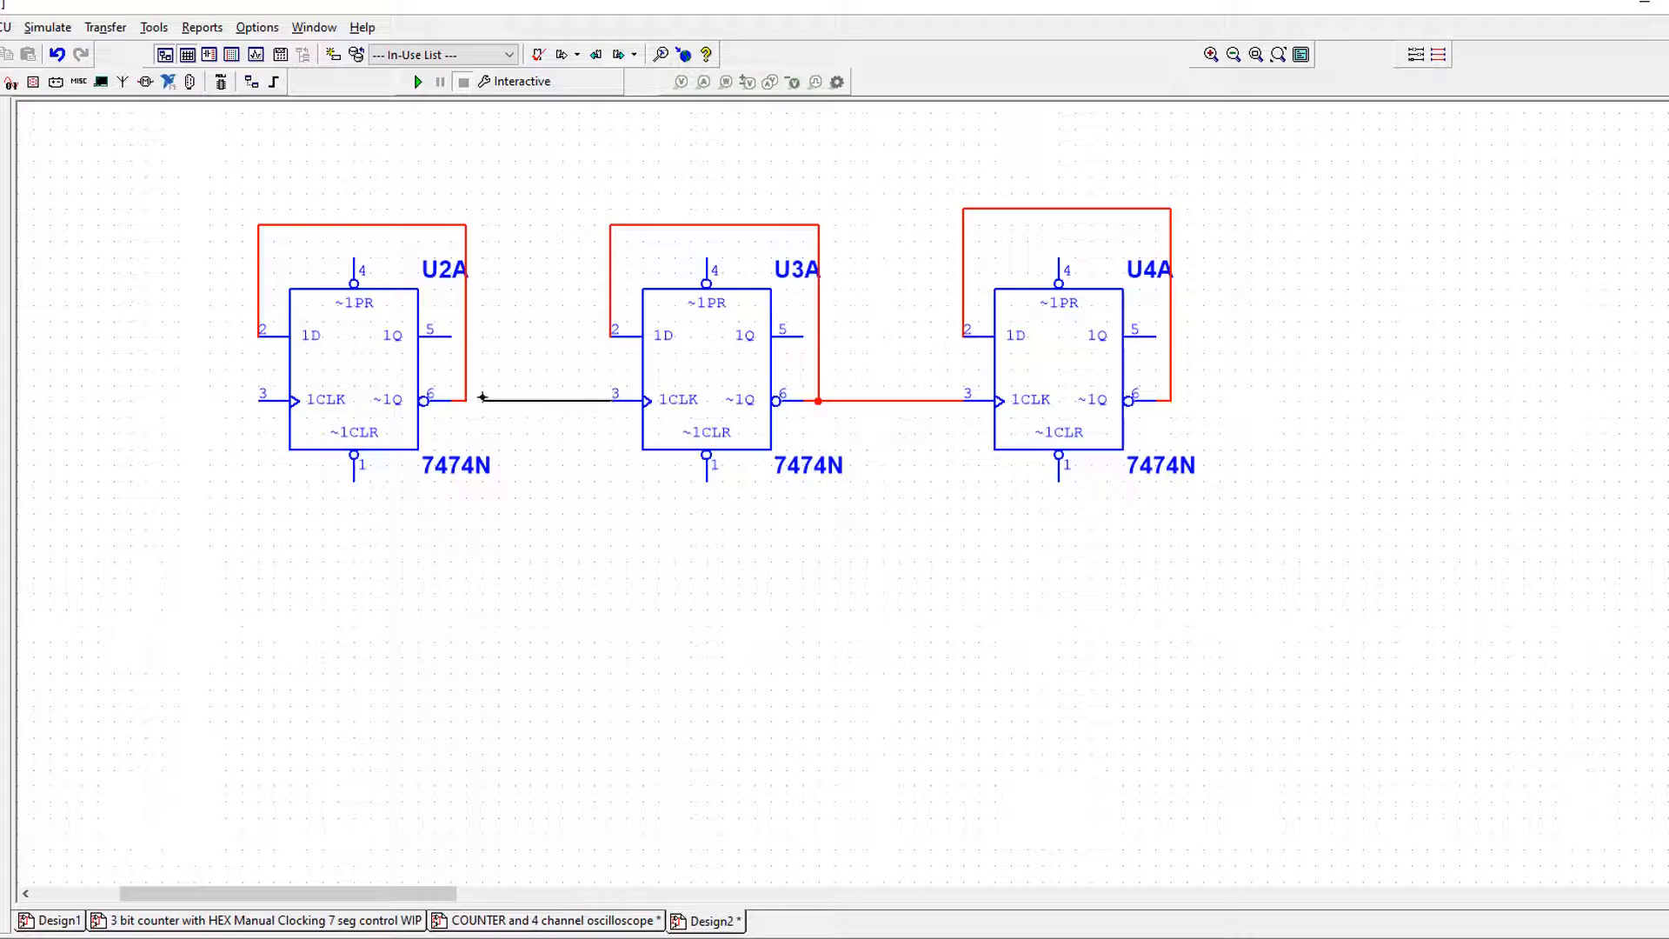
click(466, 400)
Move digital clock U1 closer to the first flip-flop and wire its output to U2A's clock input.
drag(174, 484, 387, 527)
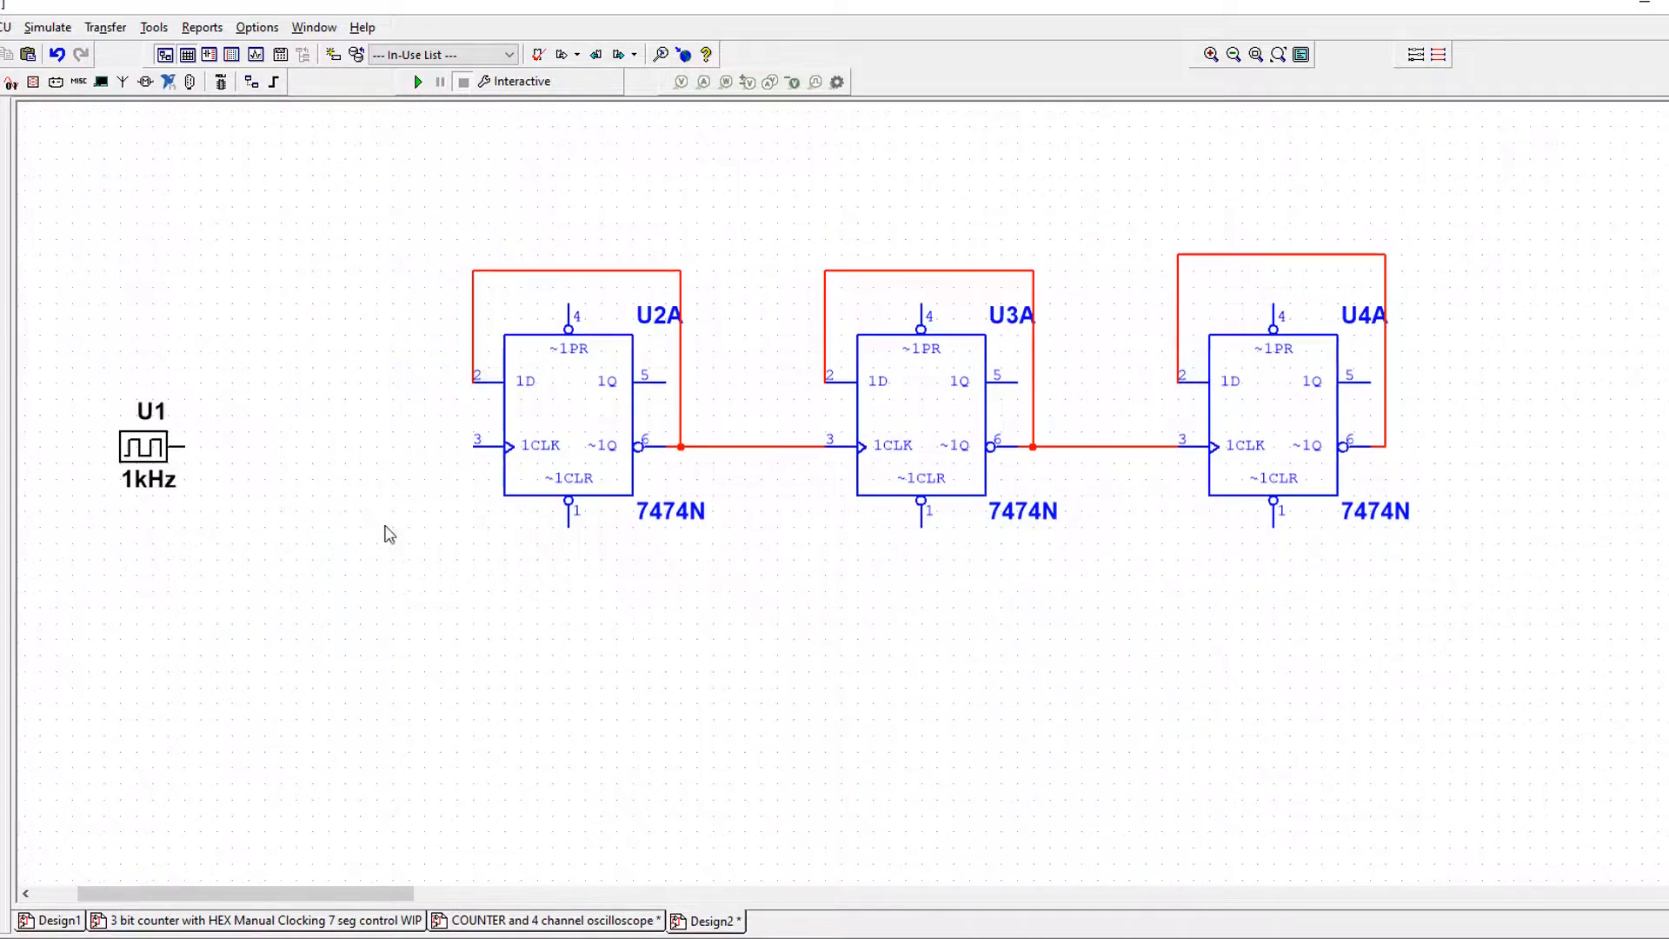
drag(154, 445, 337, 459)
click(379, 450)
click(477, 447)
Set the frequency of digital clock U1 to 100 Hz.
double_click(351, 444)
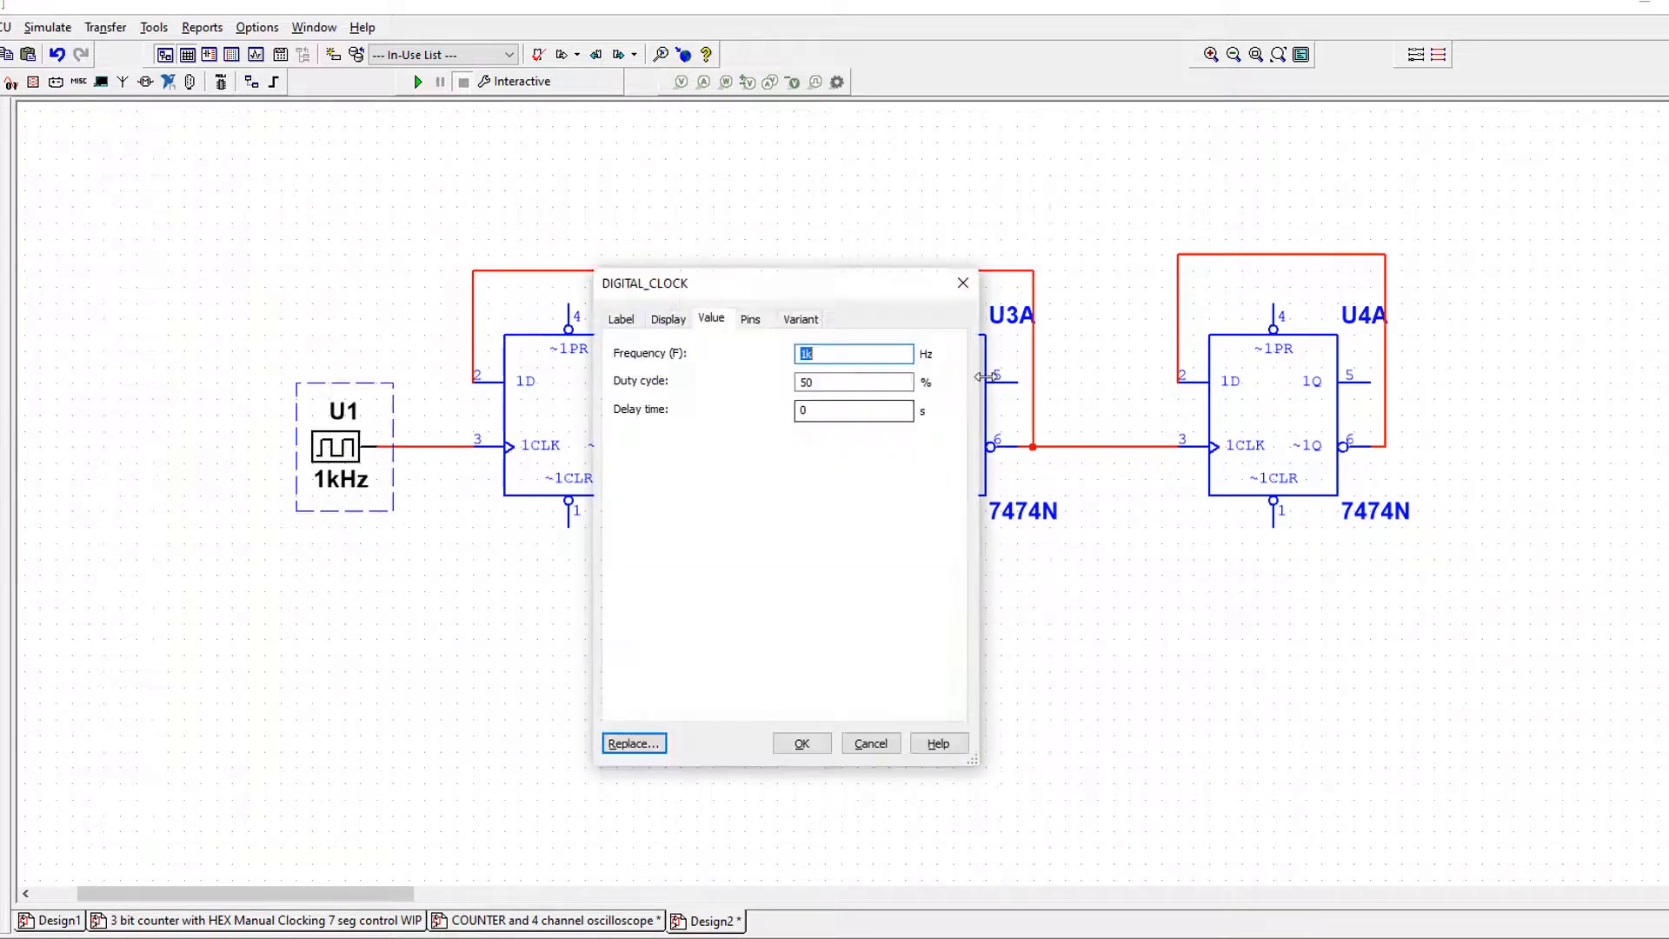
text(1)
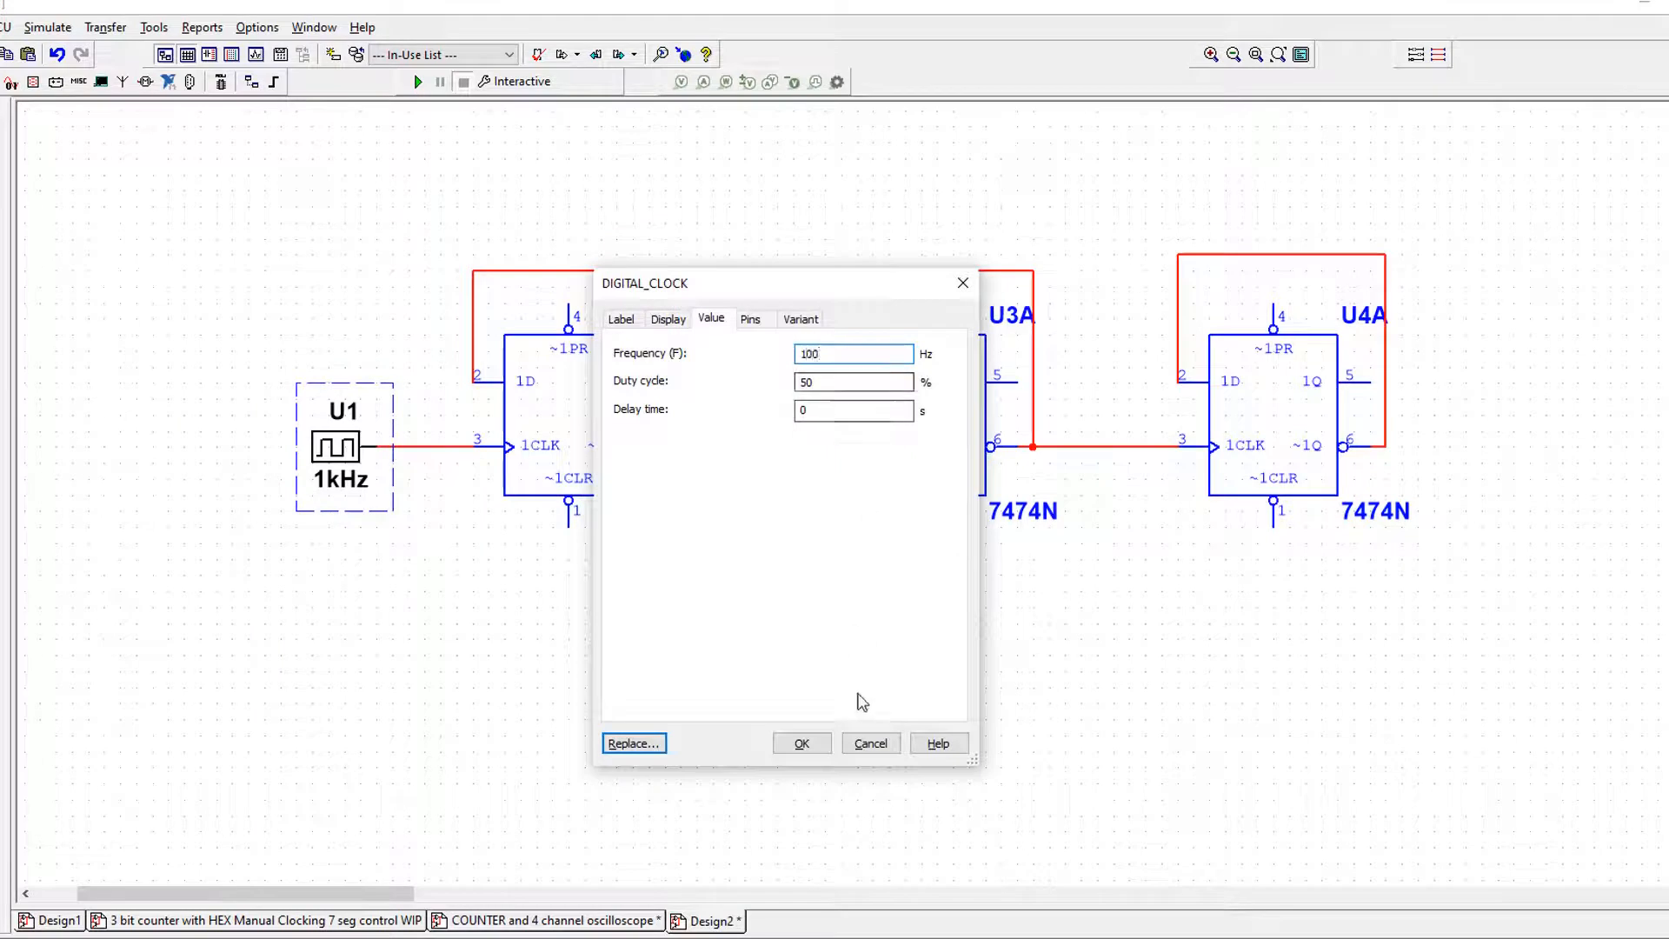
click(801, 744)
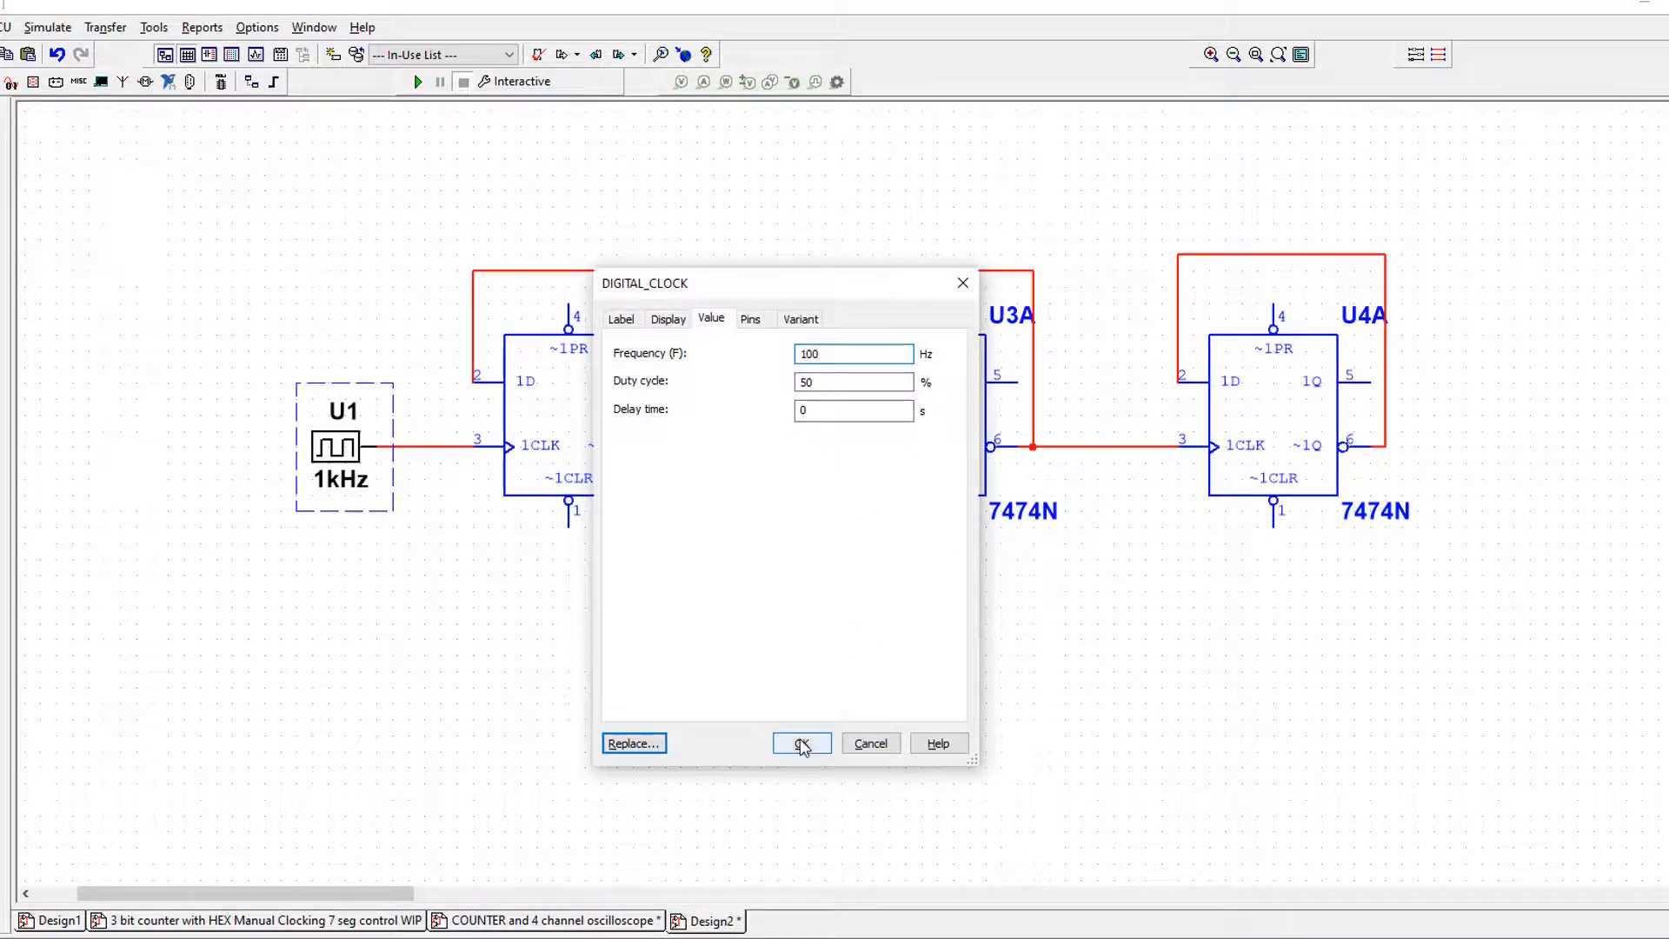
click(801, 743)
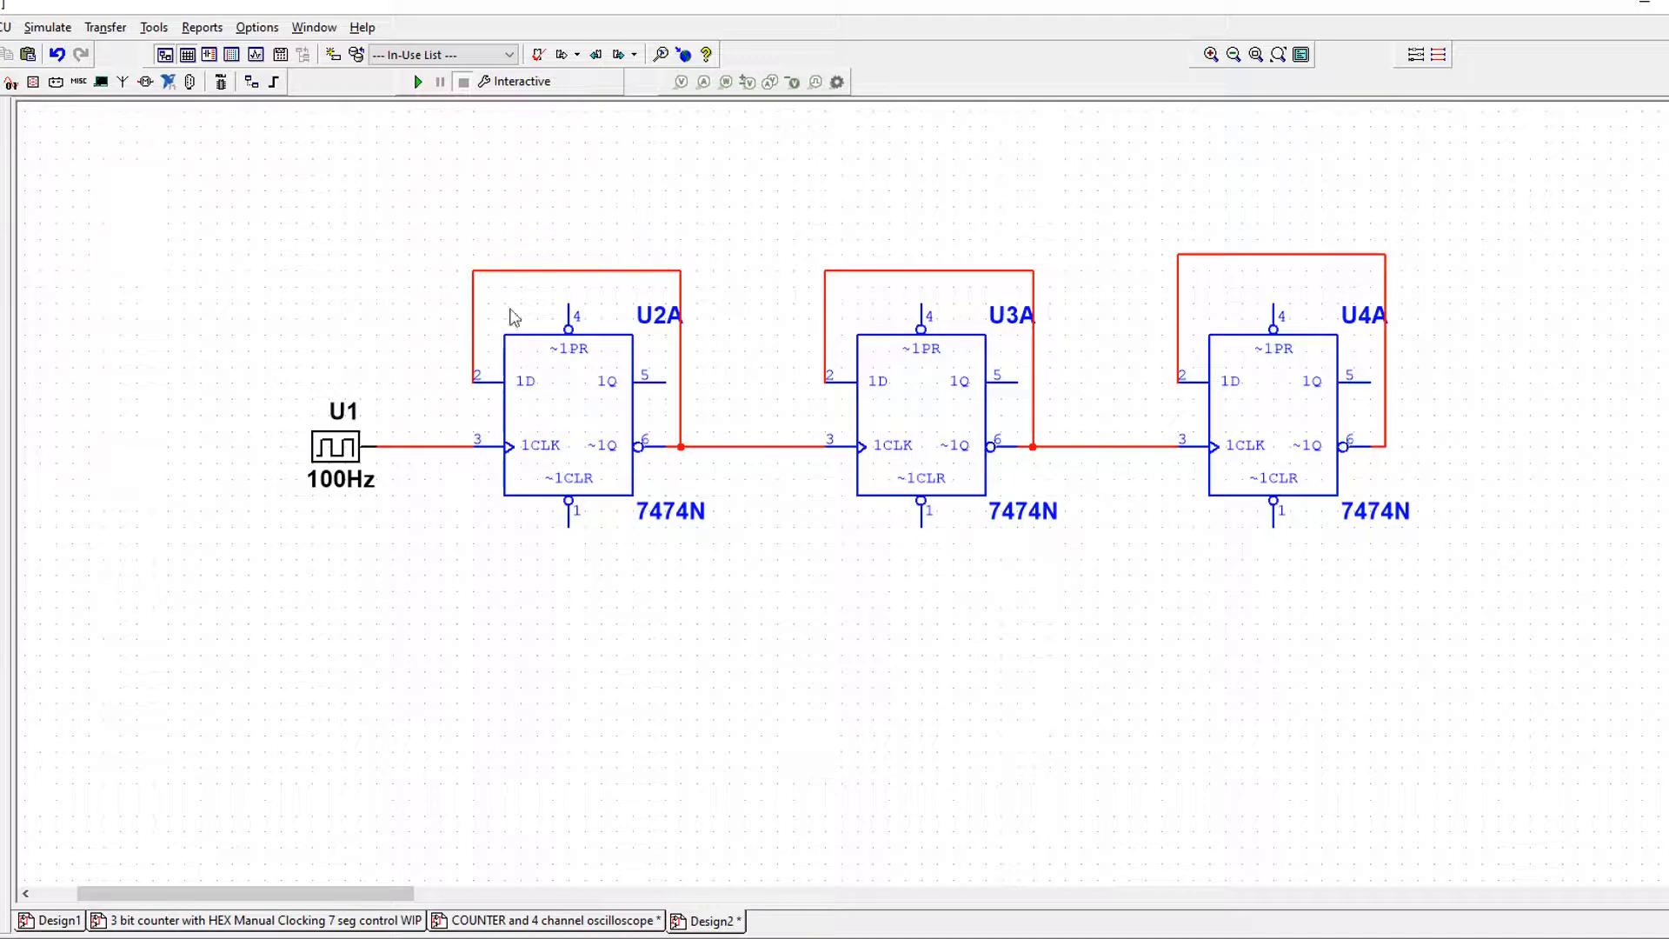
Place a four channel oscilloscope above the flip-flops, between U2A and U3A.
scroll(758, 336, up, 1)
drag(758, 337, 646, 471)
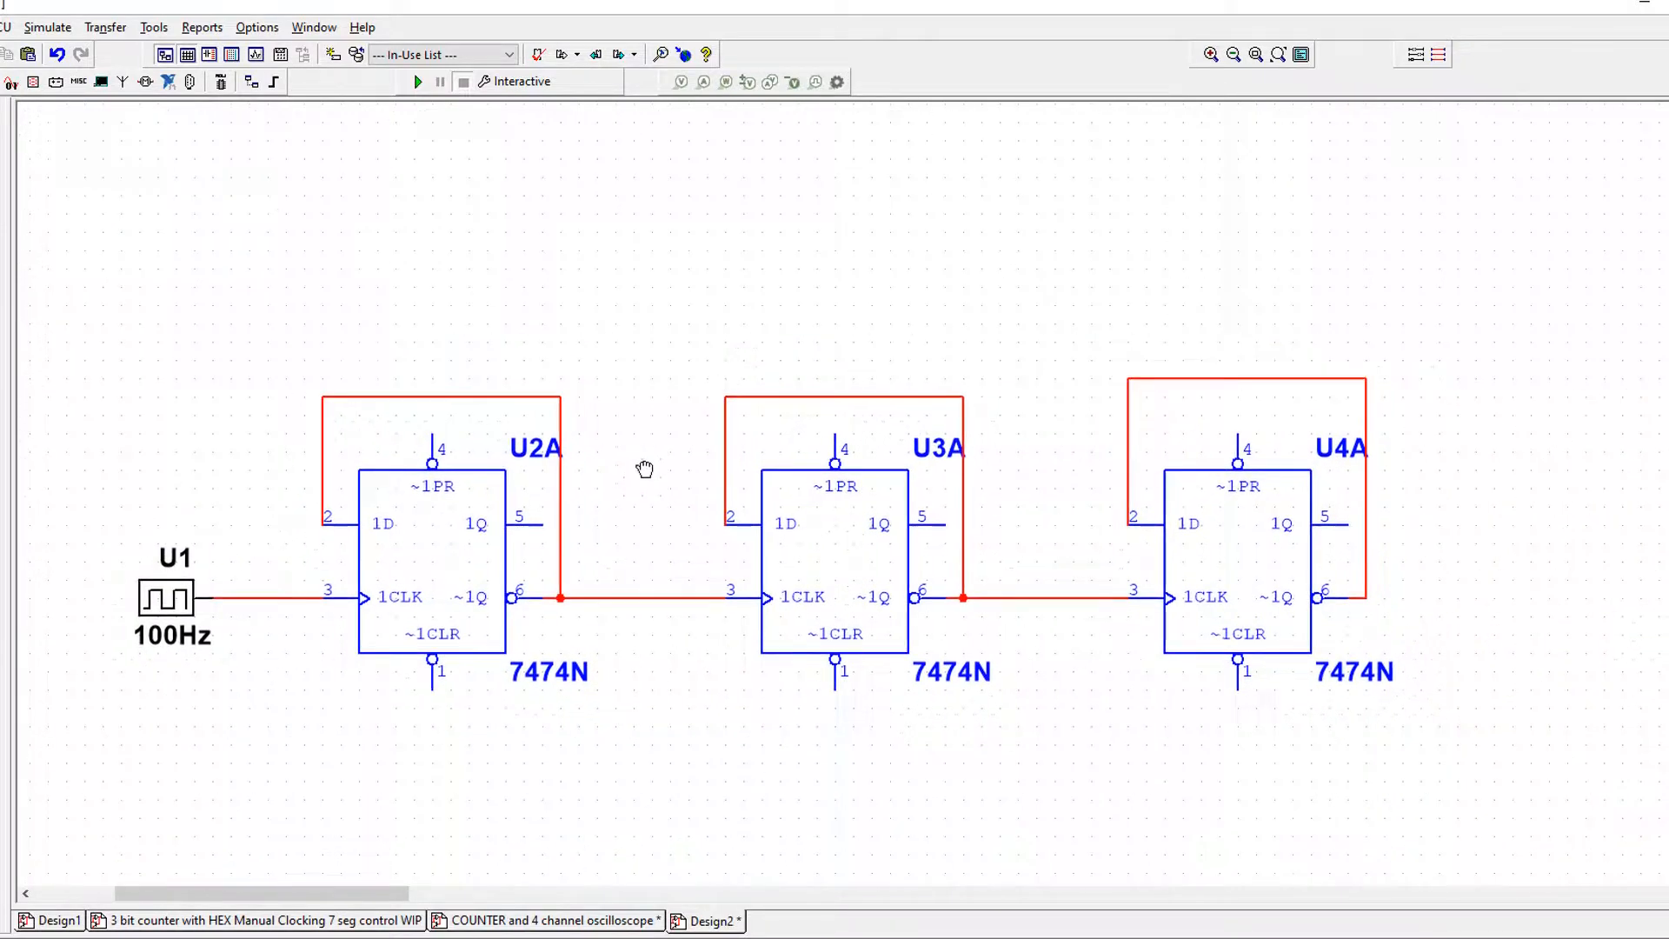
click(49, 28)
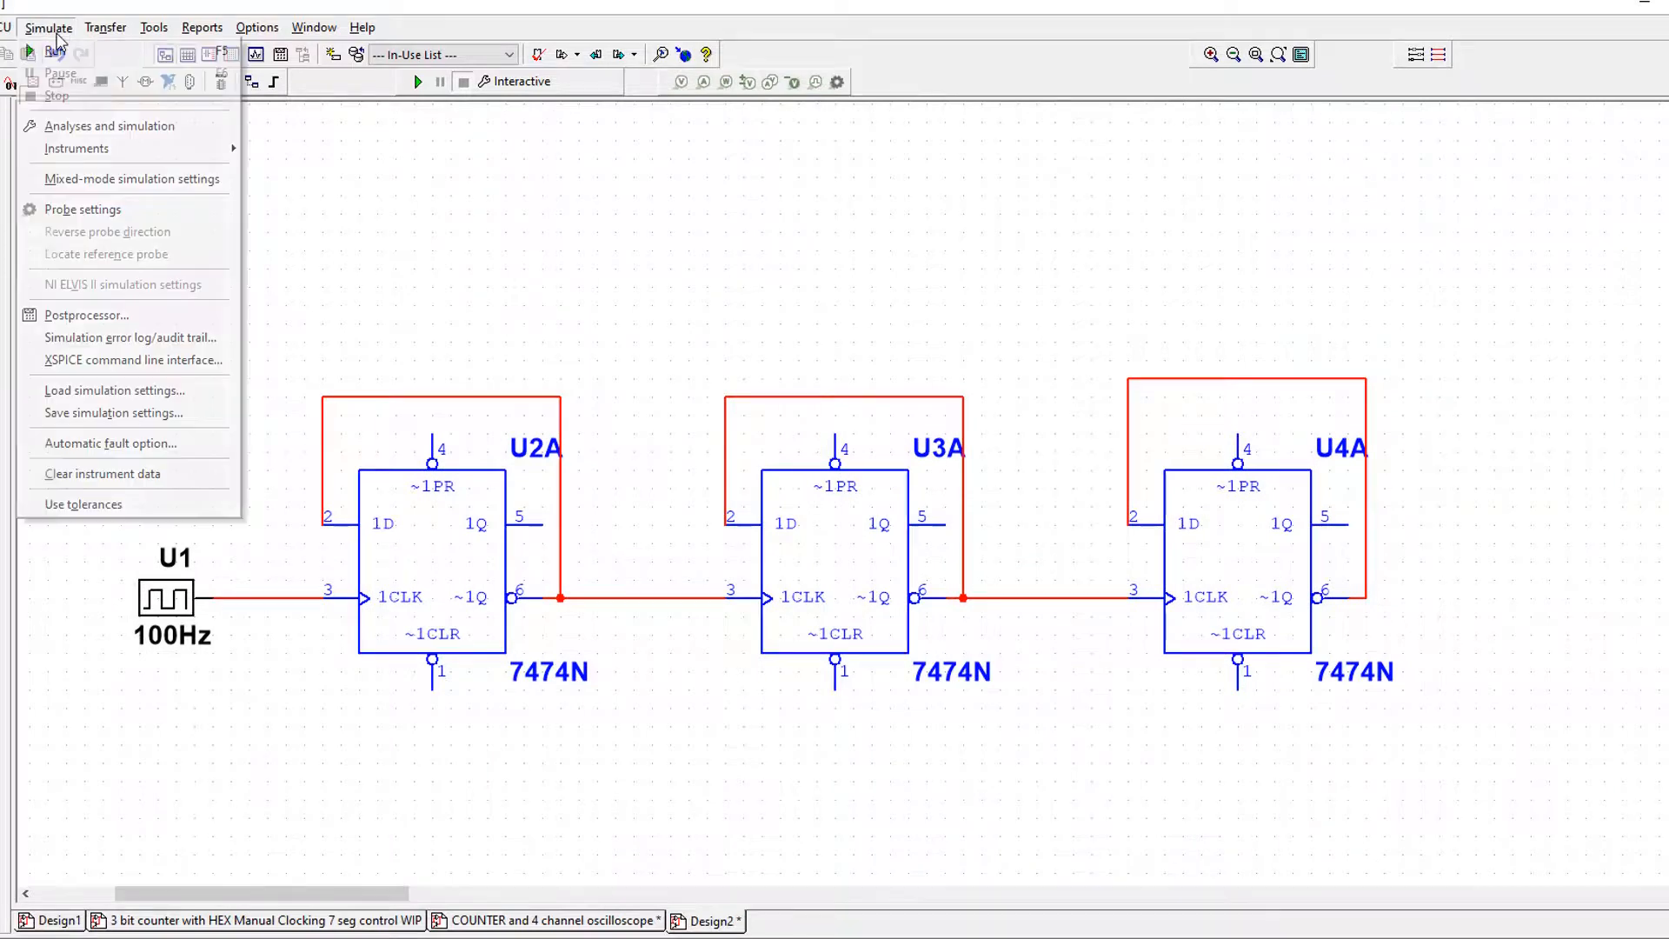
mouse_move(217, 150)
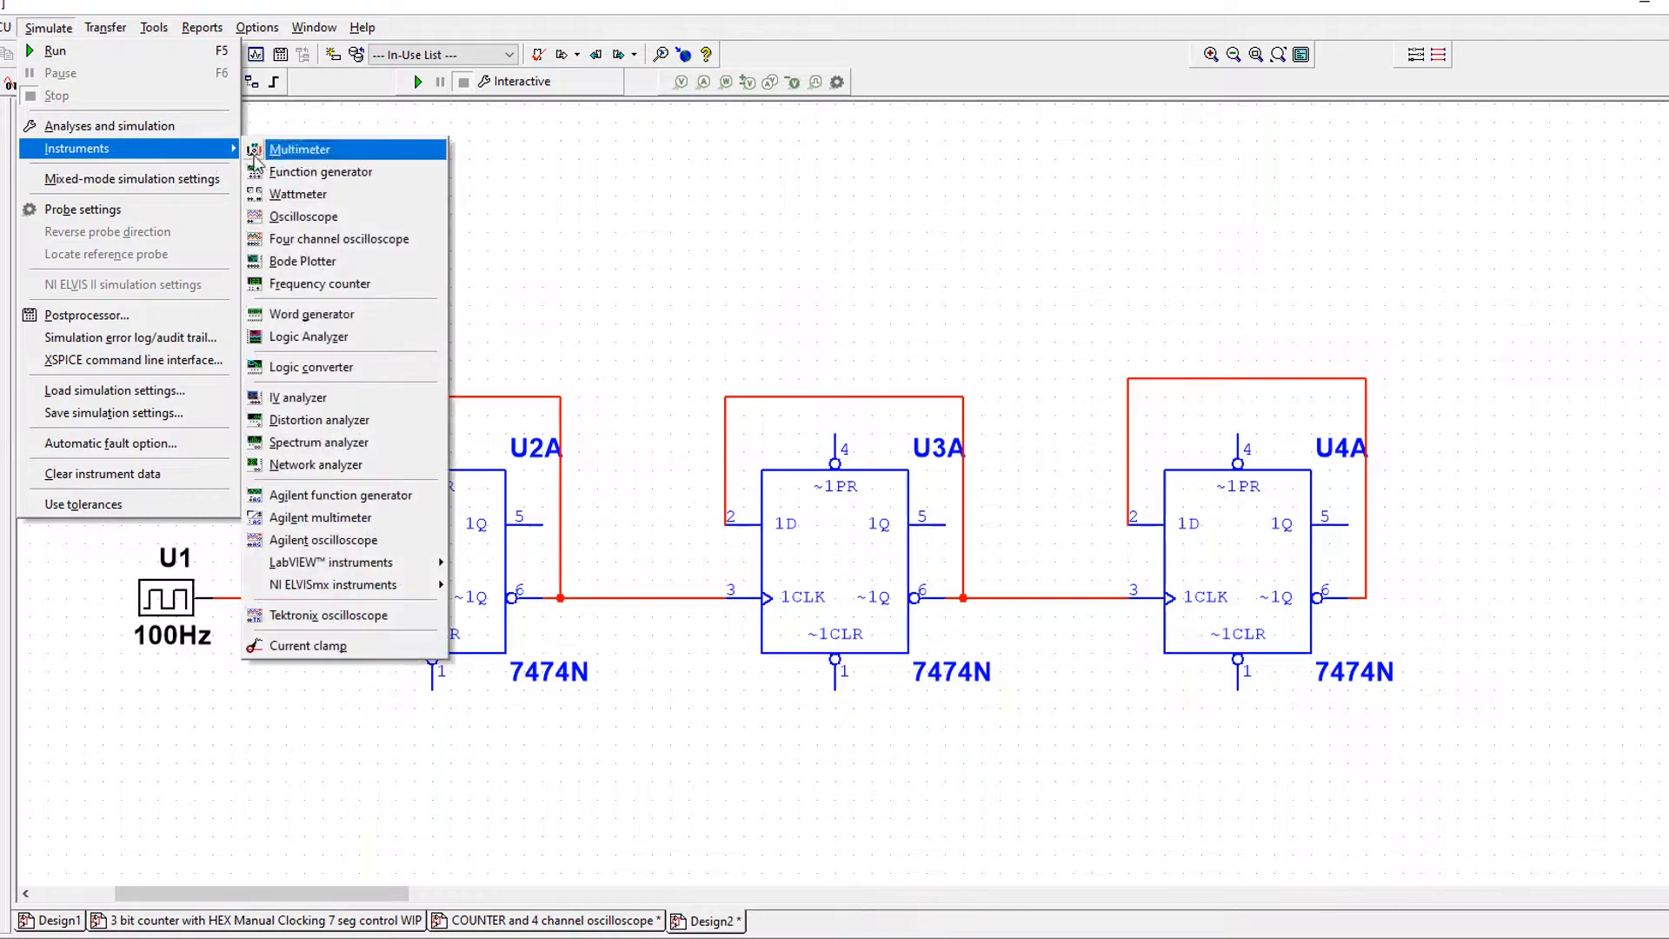
click(375, 250)
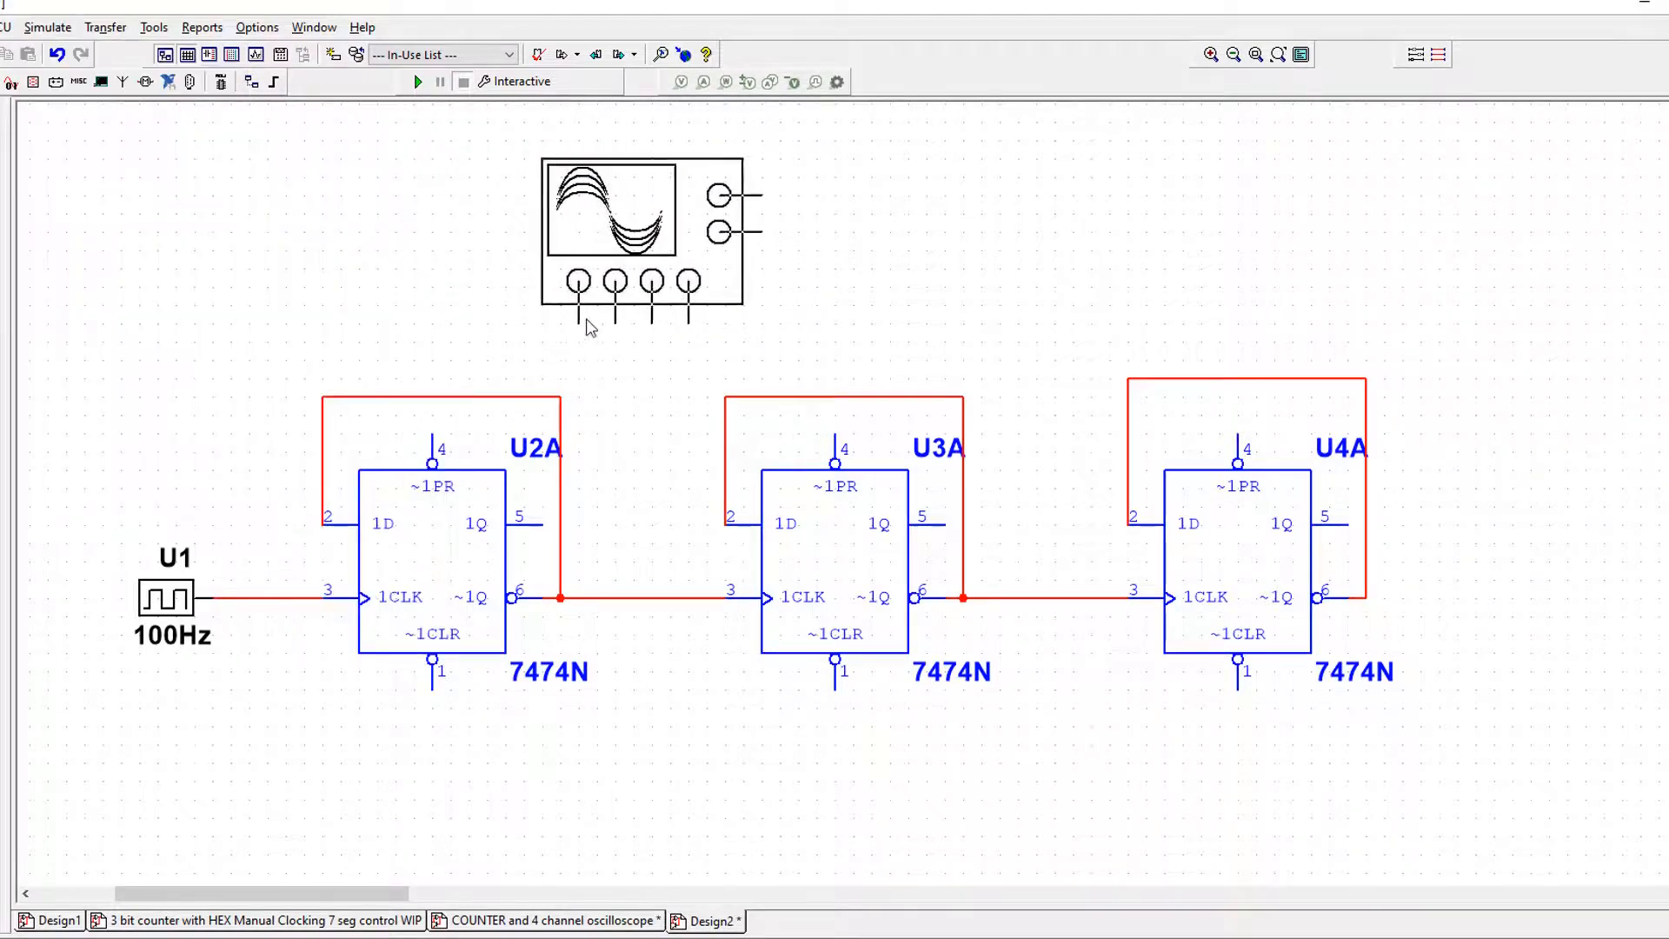
click(551, 318)
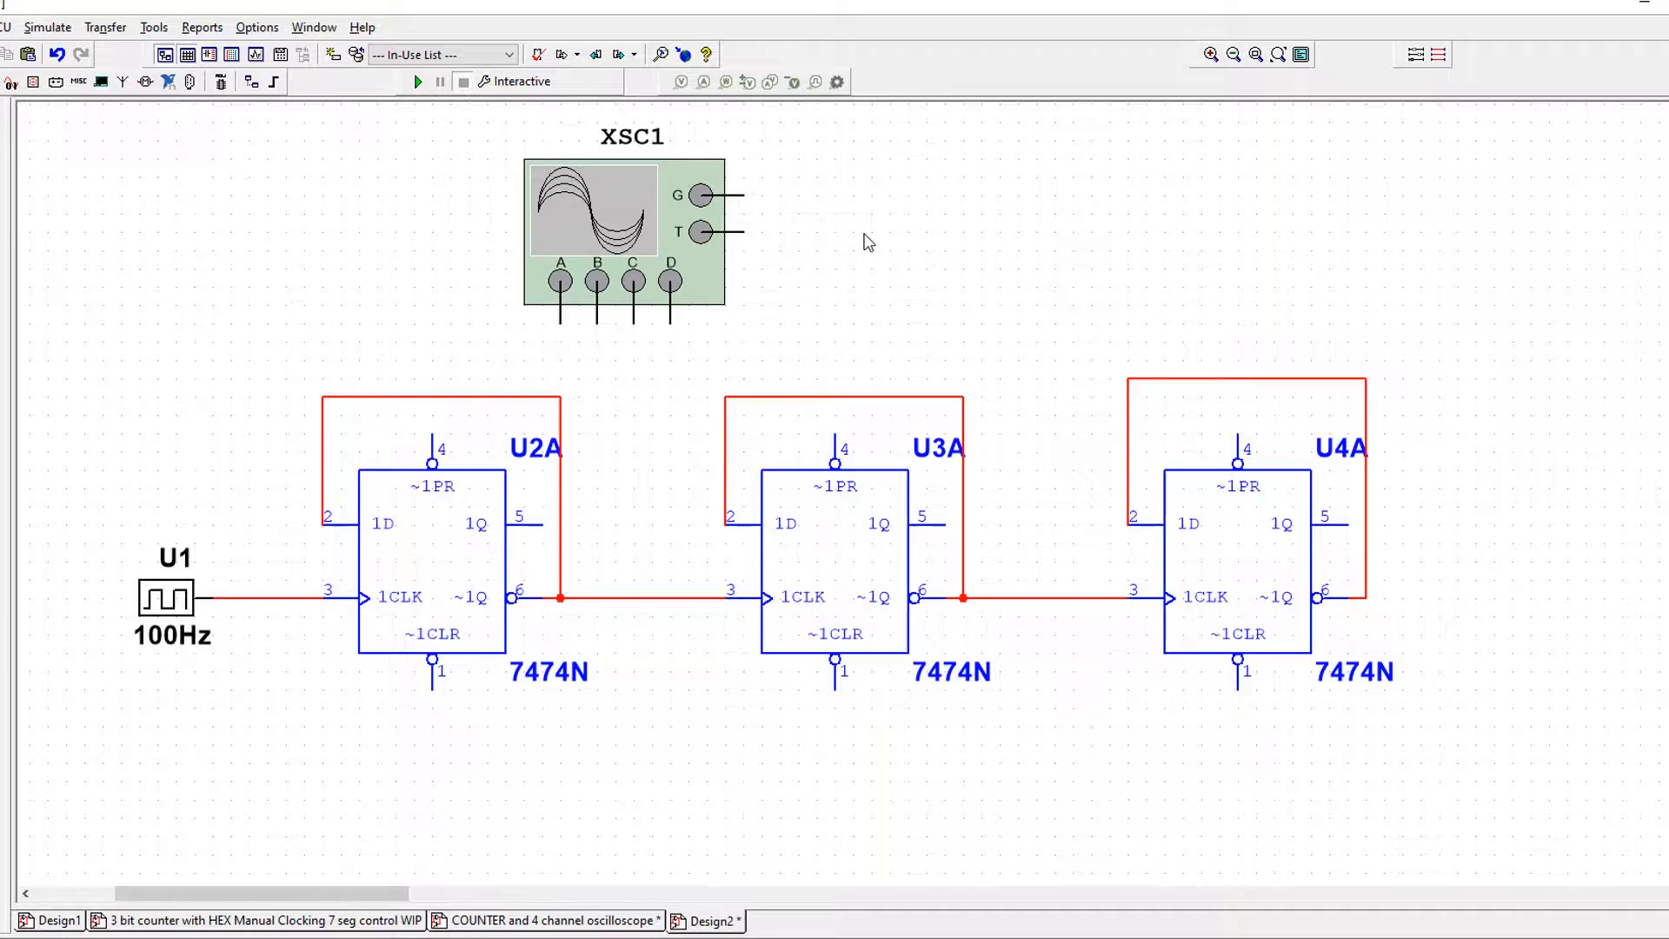
Place a ground symbol beside the oscilloscope and wire it to the G terminal.
key(ctrl+w)
key(ctrl+a)
text(ground)
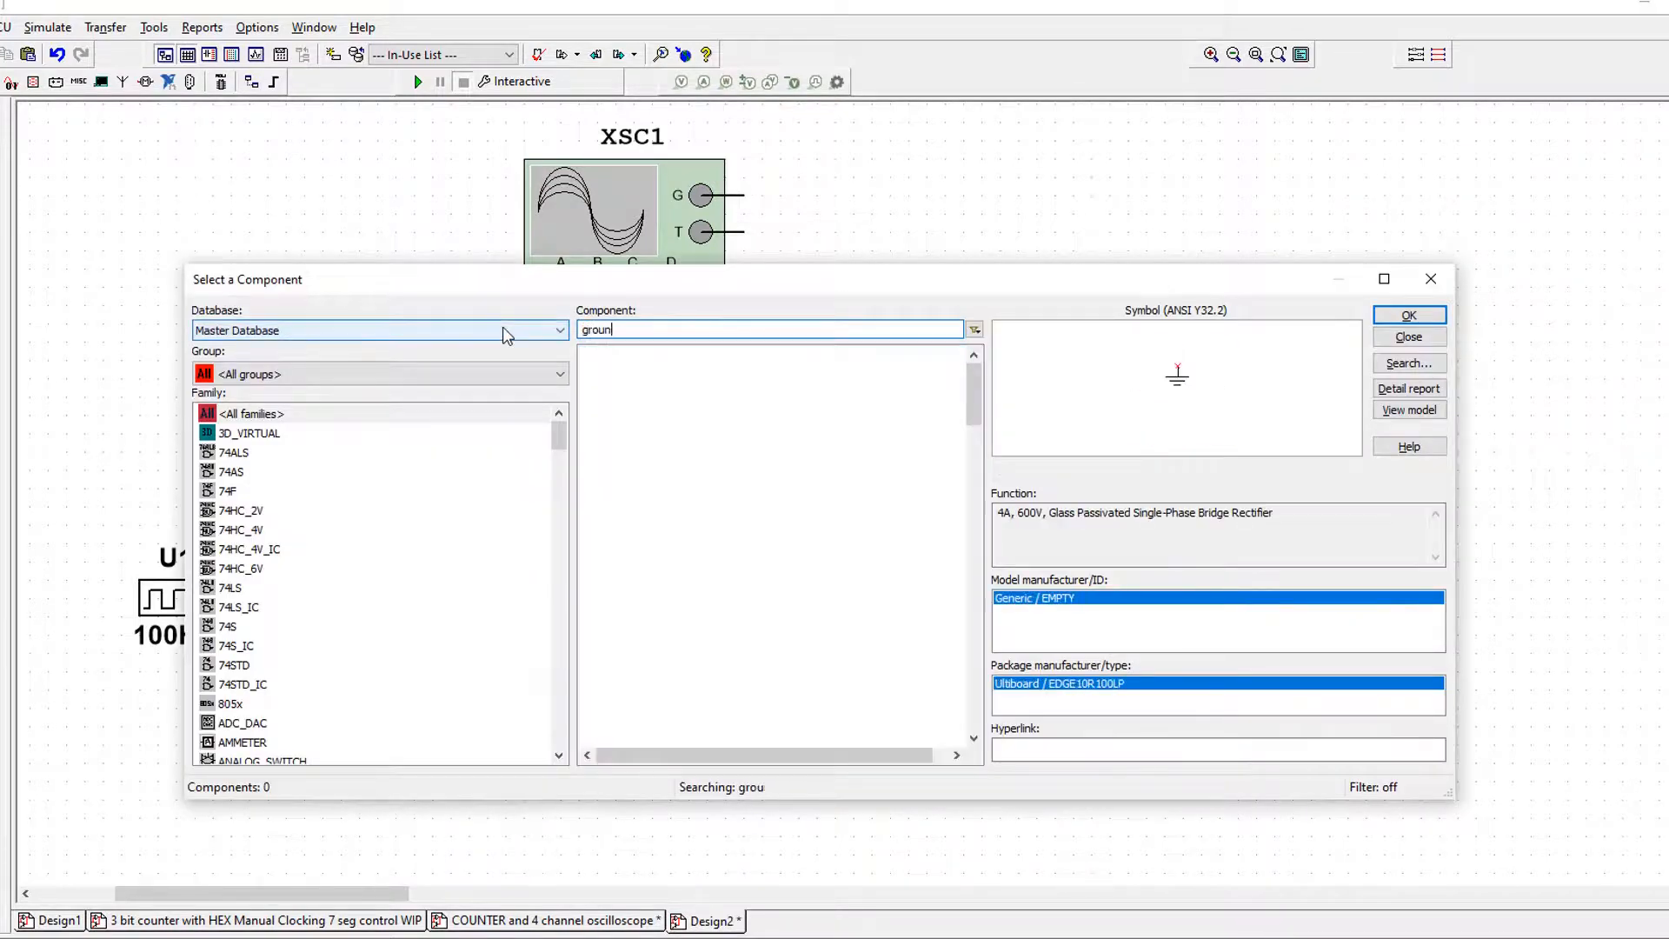
click(1426, 314)
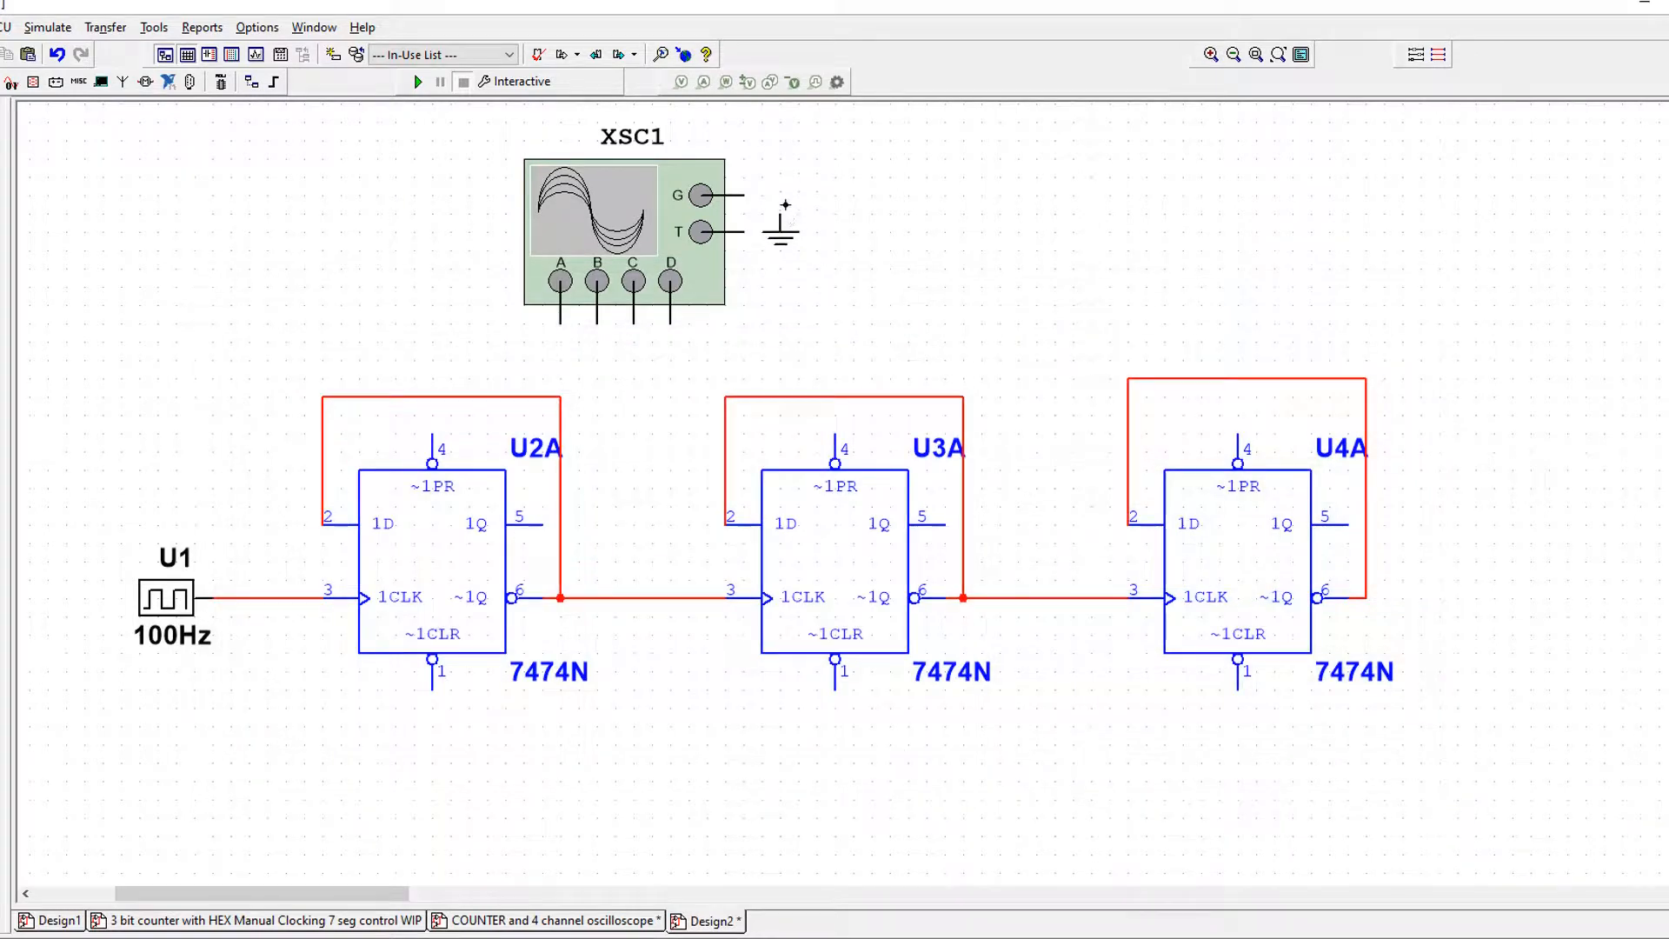
click(780, 213)
click(744, 195)
Wire oscilloscope channel A to the U1 clock line and channel B to U2A's 1Q output.
click(560, 320)
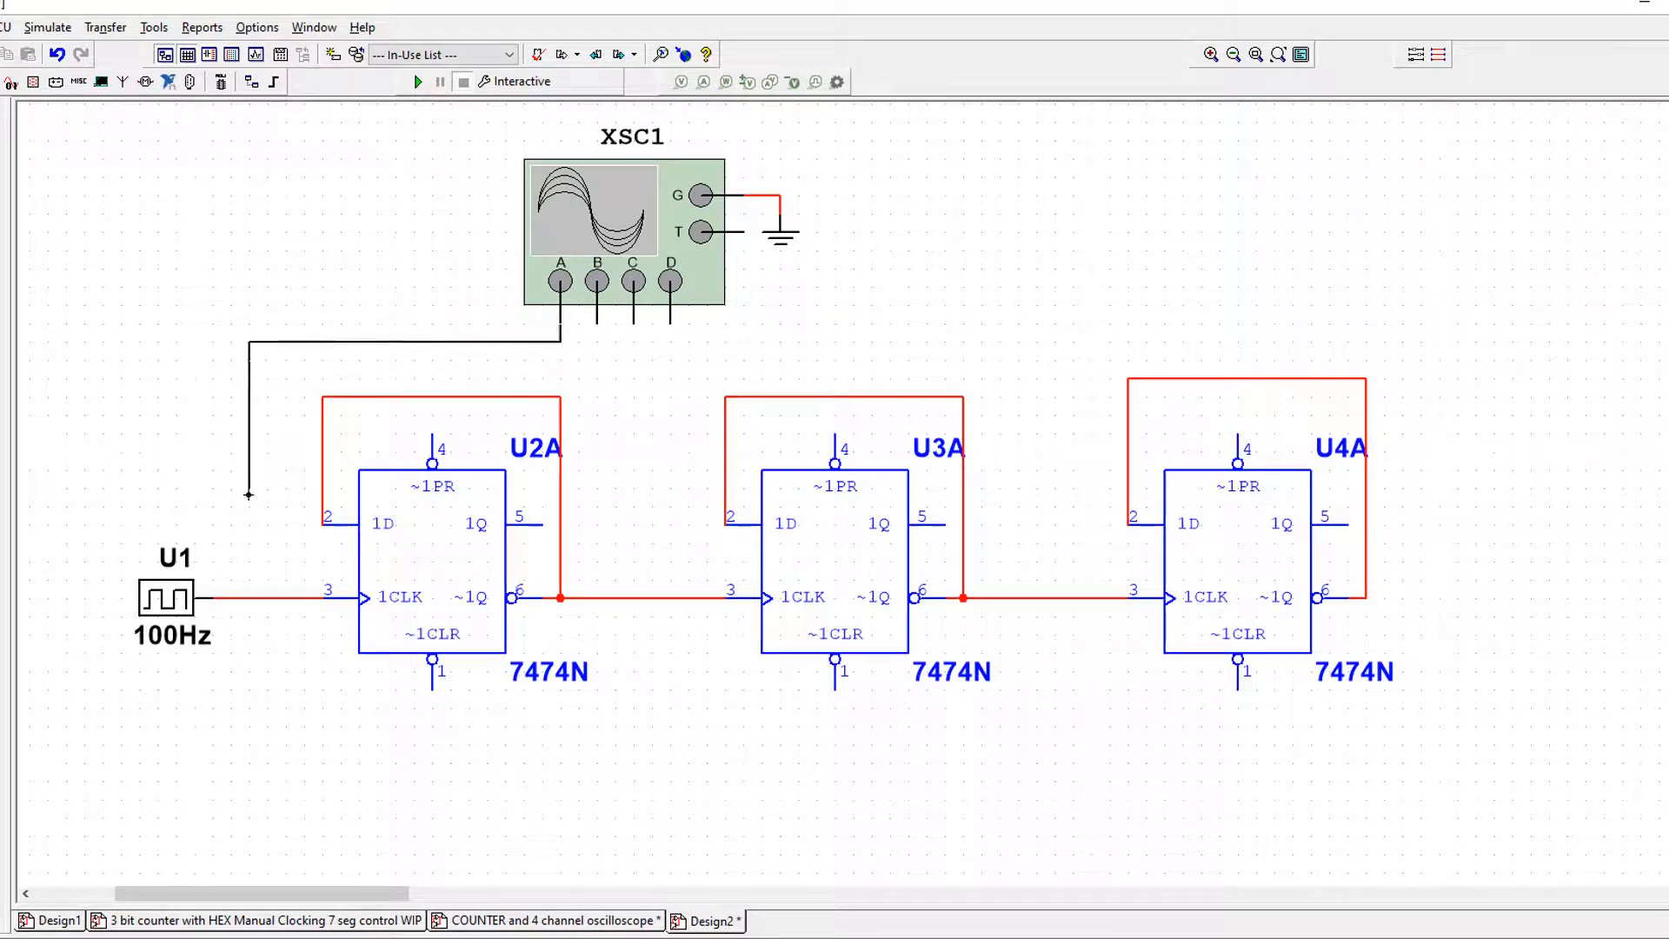
click(243, 597)
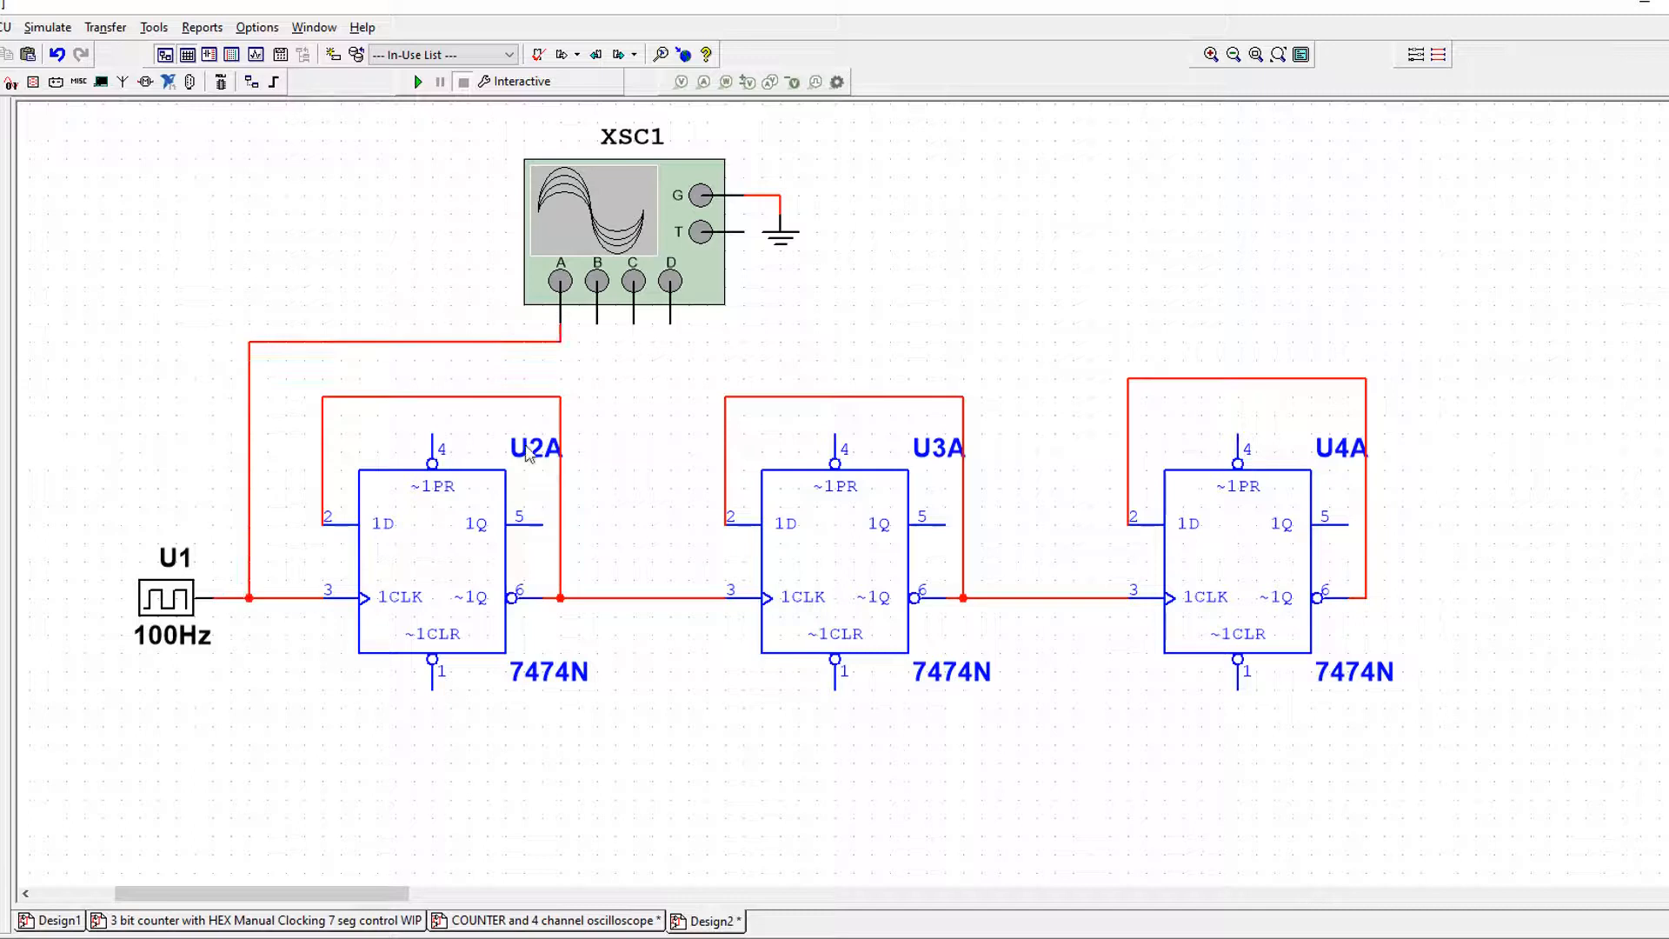
click(597, 322)
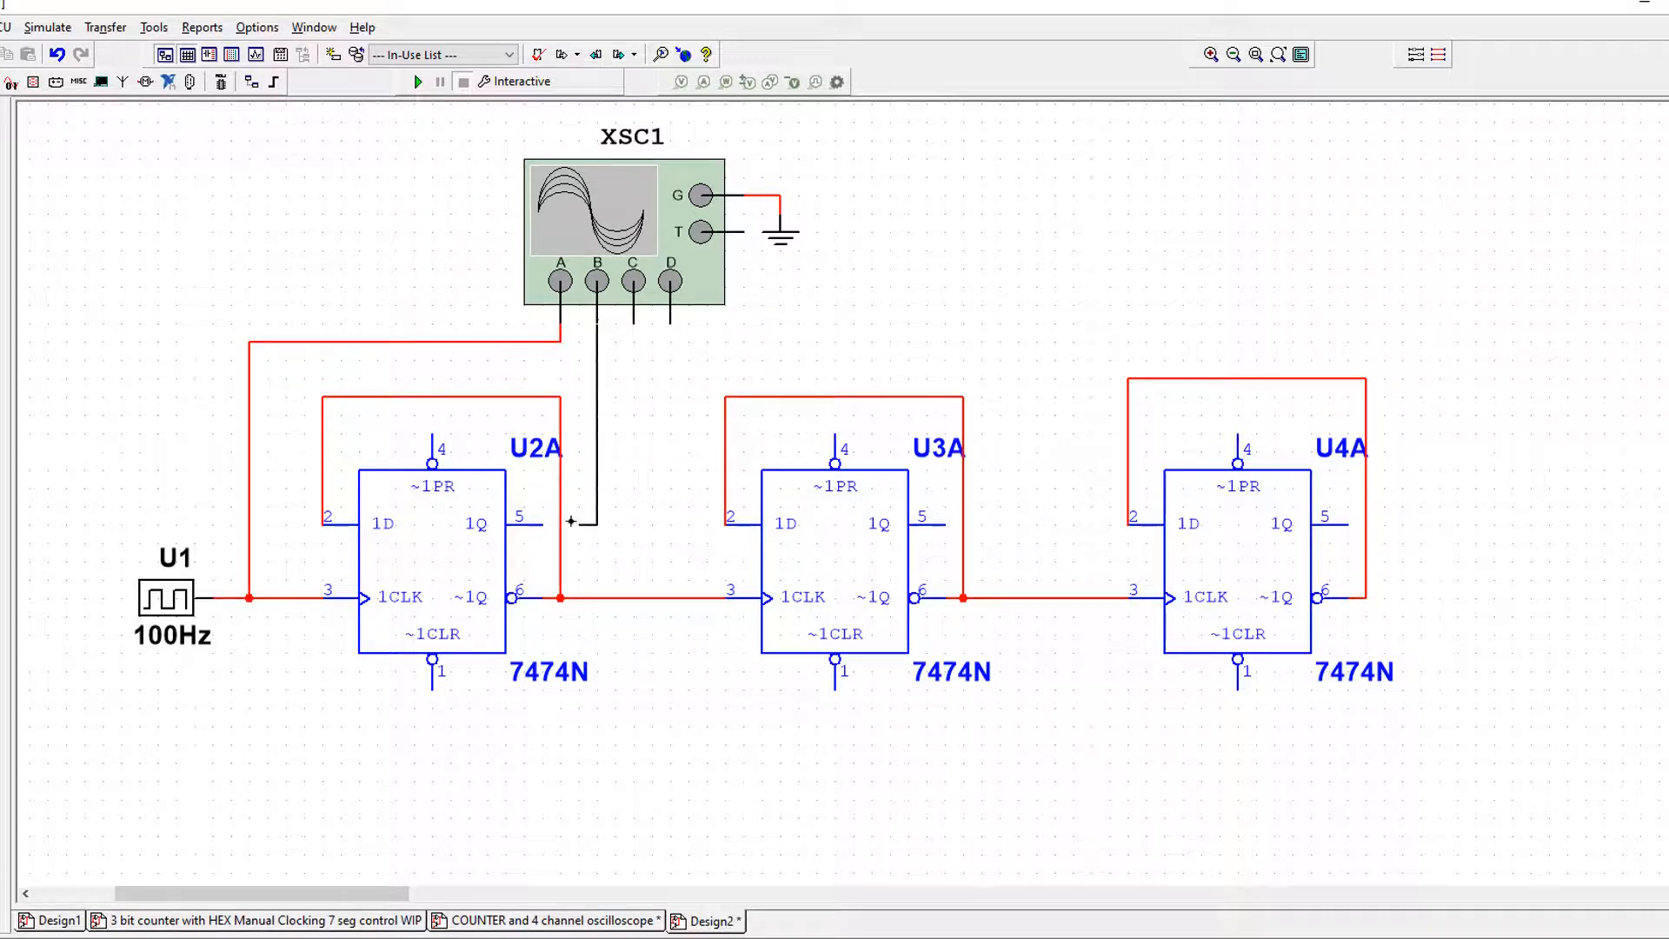
click(543, 522)
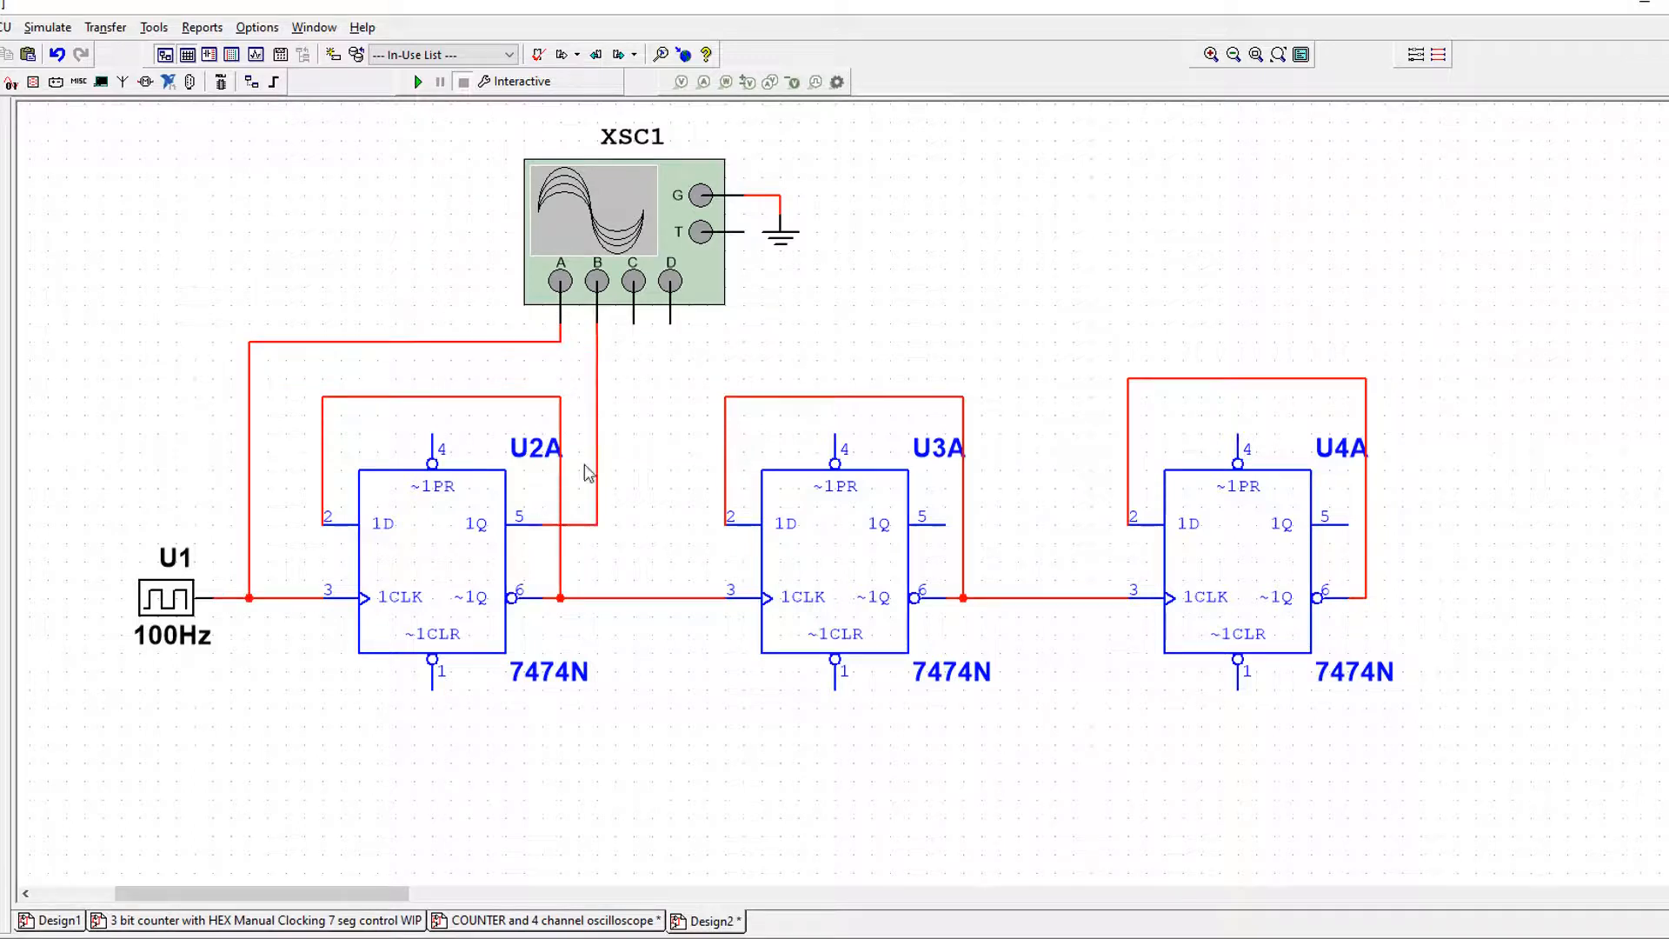
Wire oscilloscope channel C to U3A's 1Q output and channel D to U4A's 1Q output.
click(635, 323)
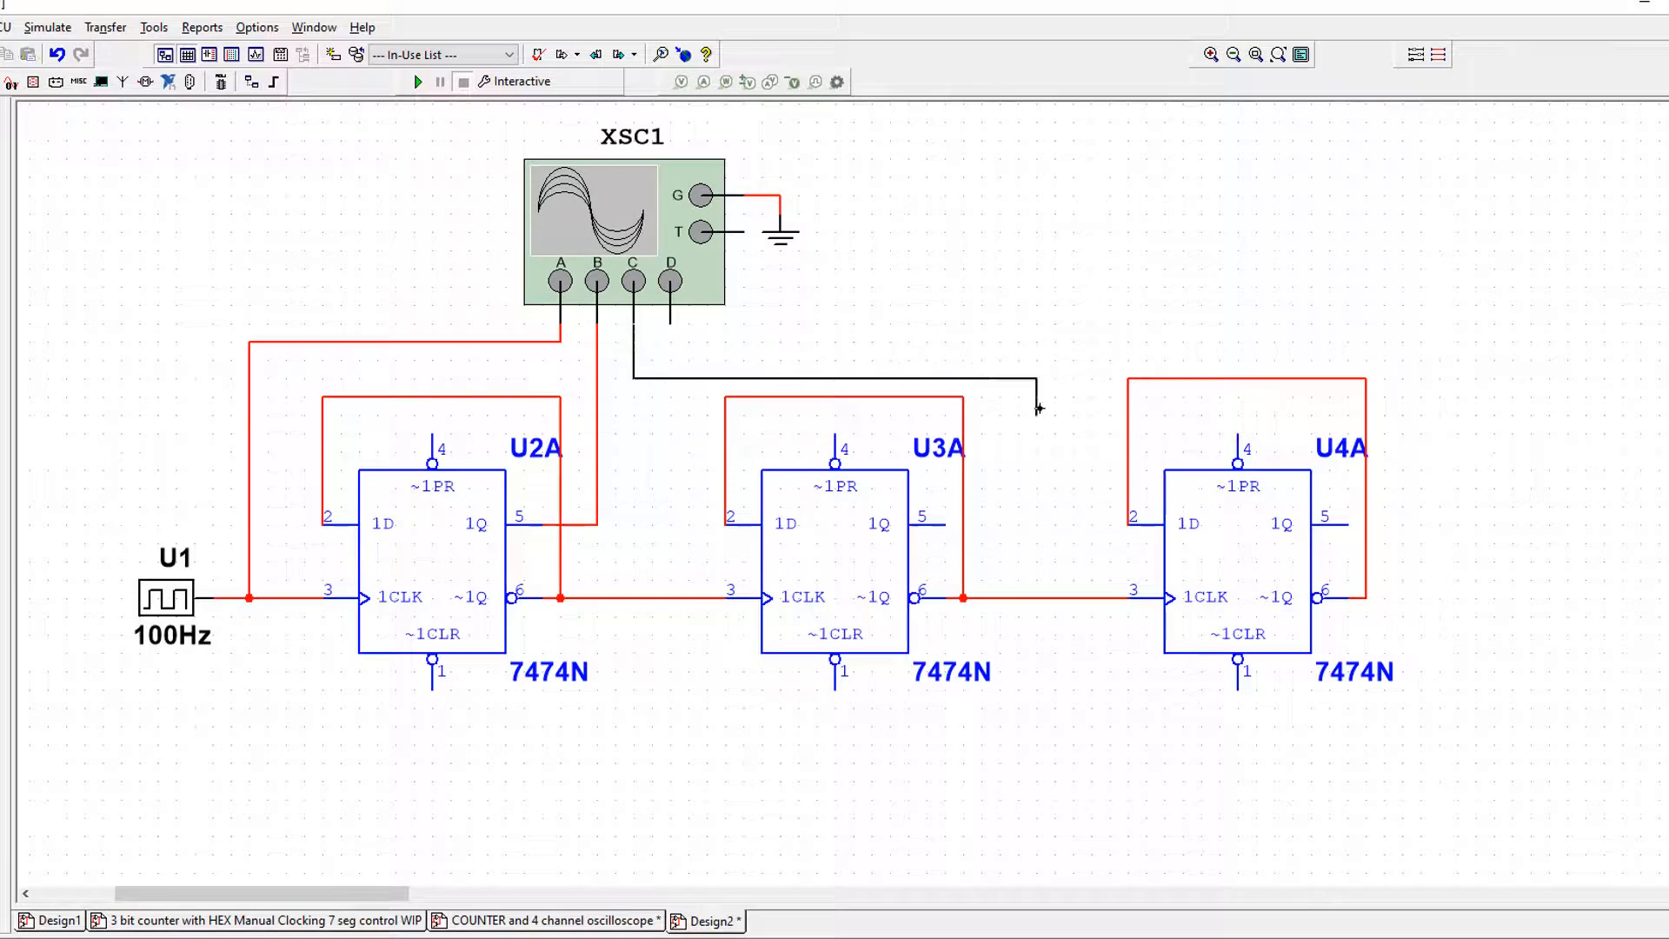
click(940, 524)
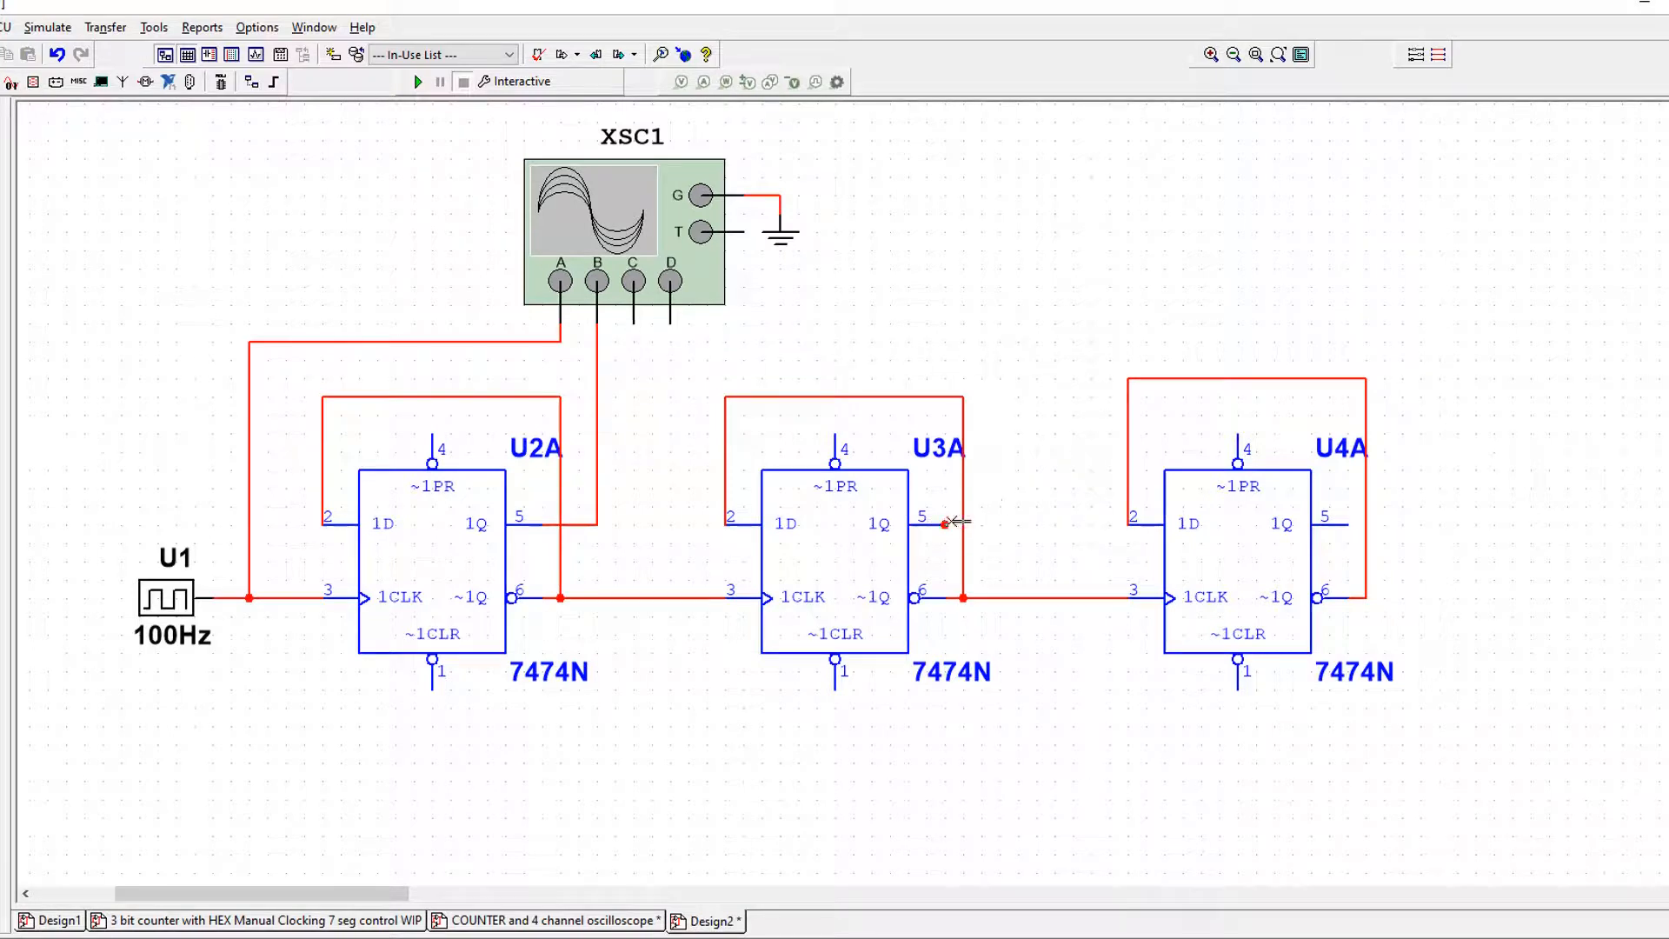
click(1376, 523)
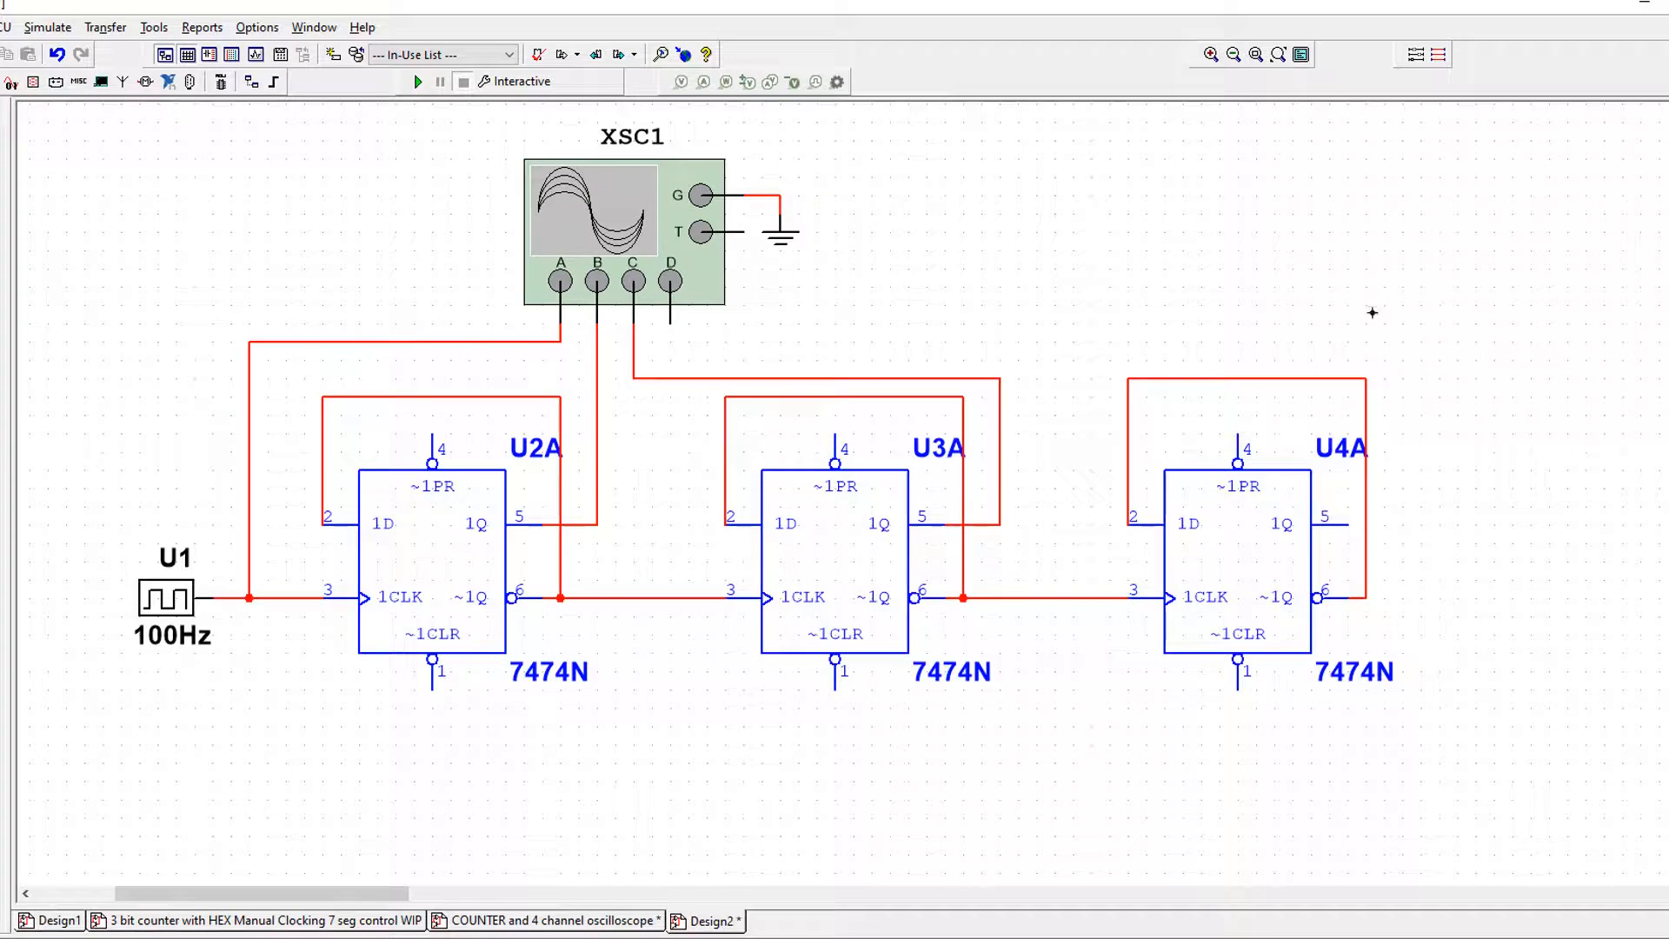
click(673, 334)
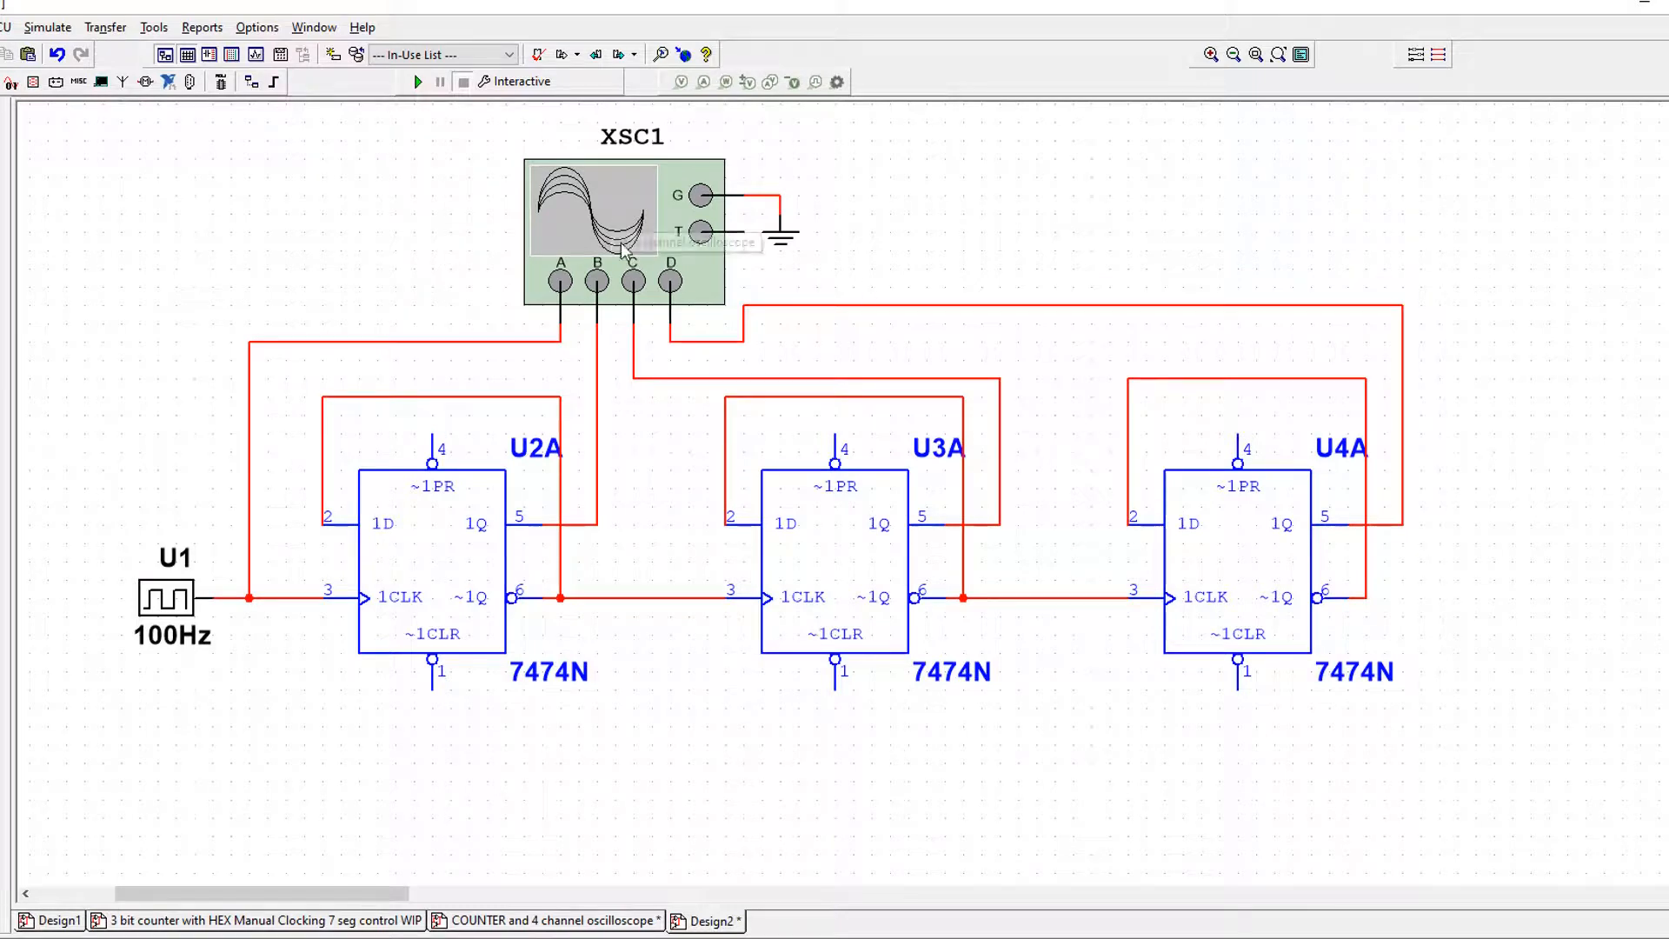
Change the segment color of the channel A wire to yellow.
right_click(509, 342)
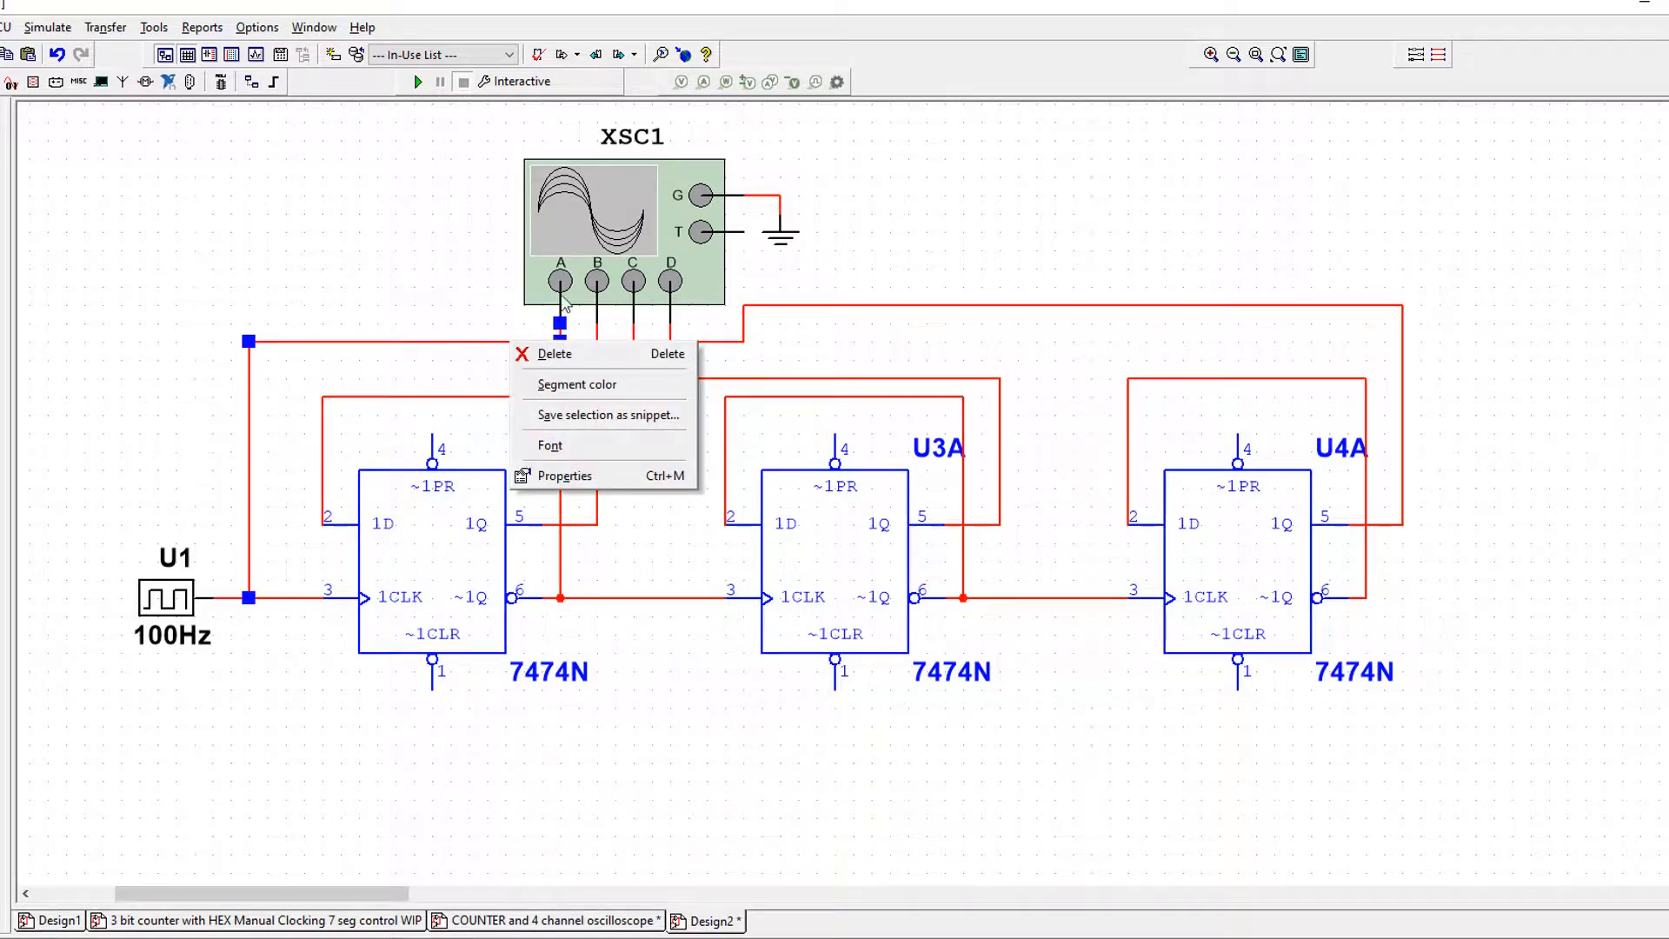
click(591, 393)
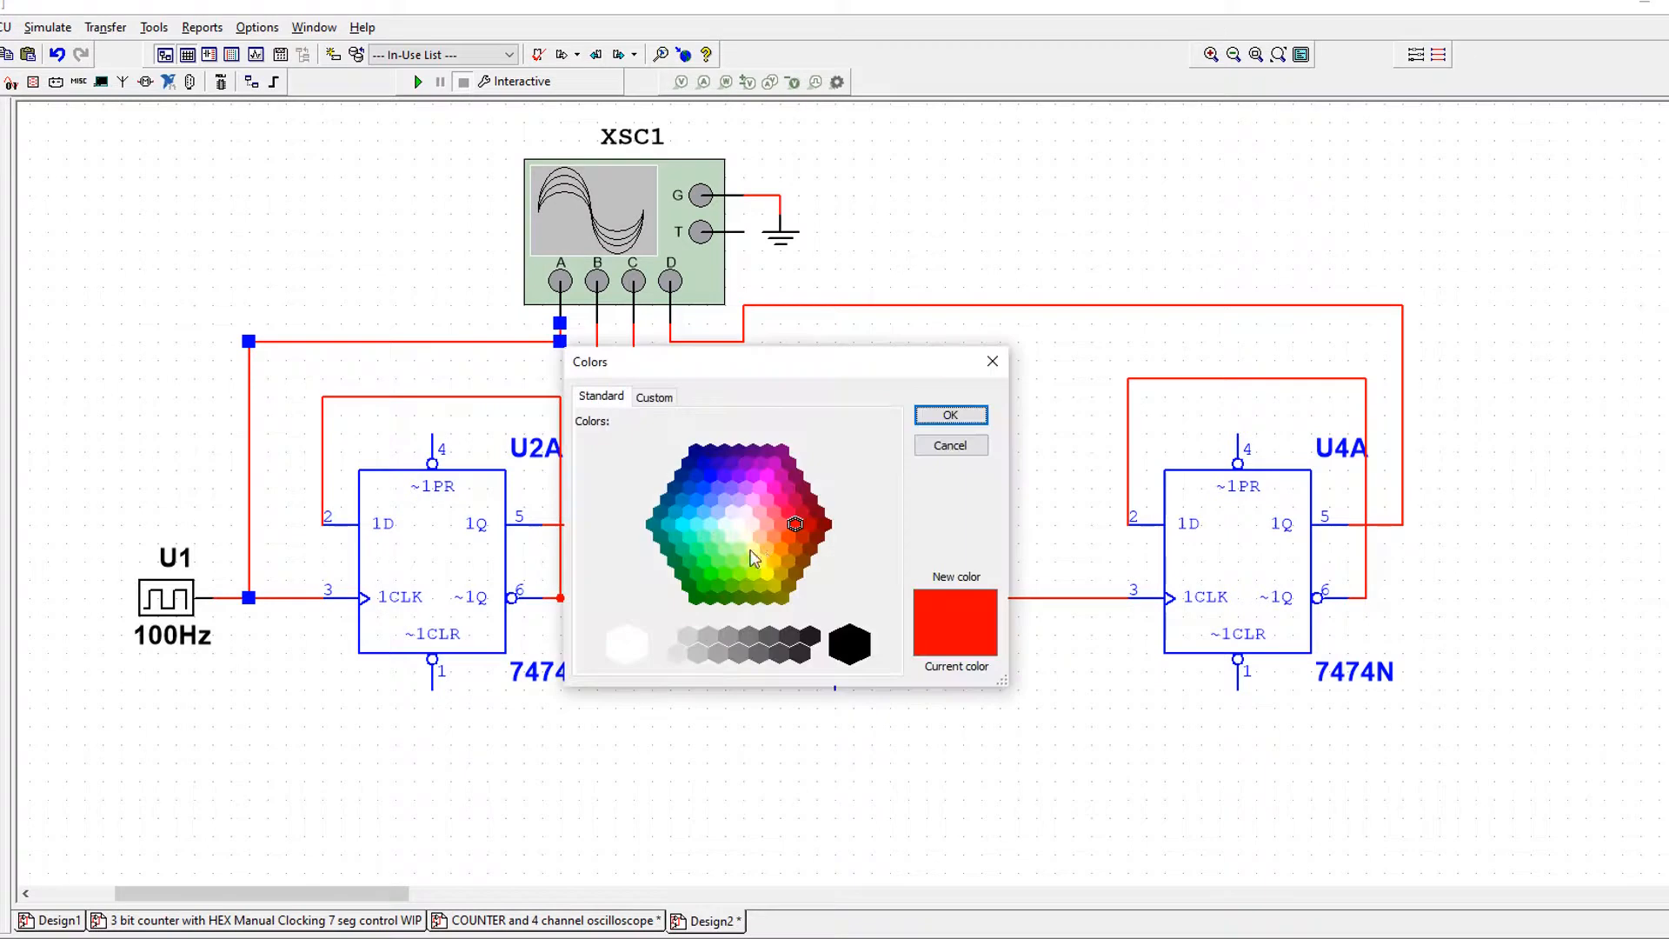
click(763, 566)
click(950, 415)
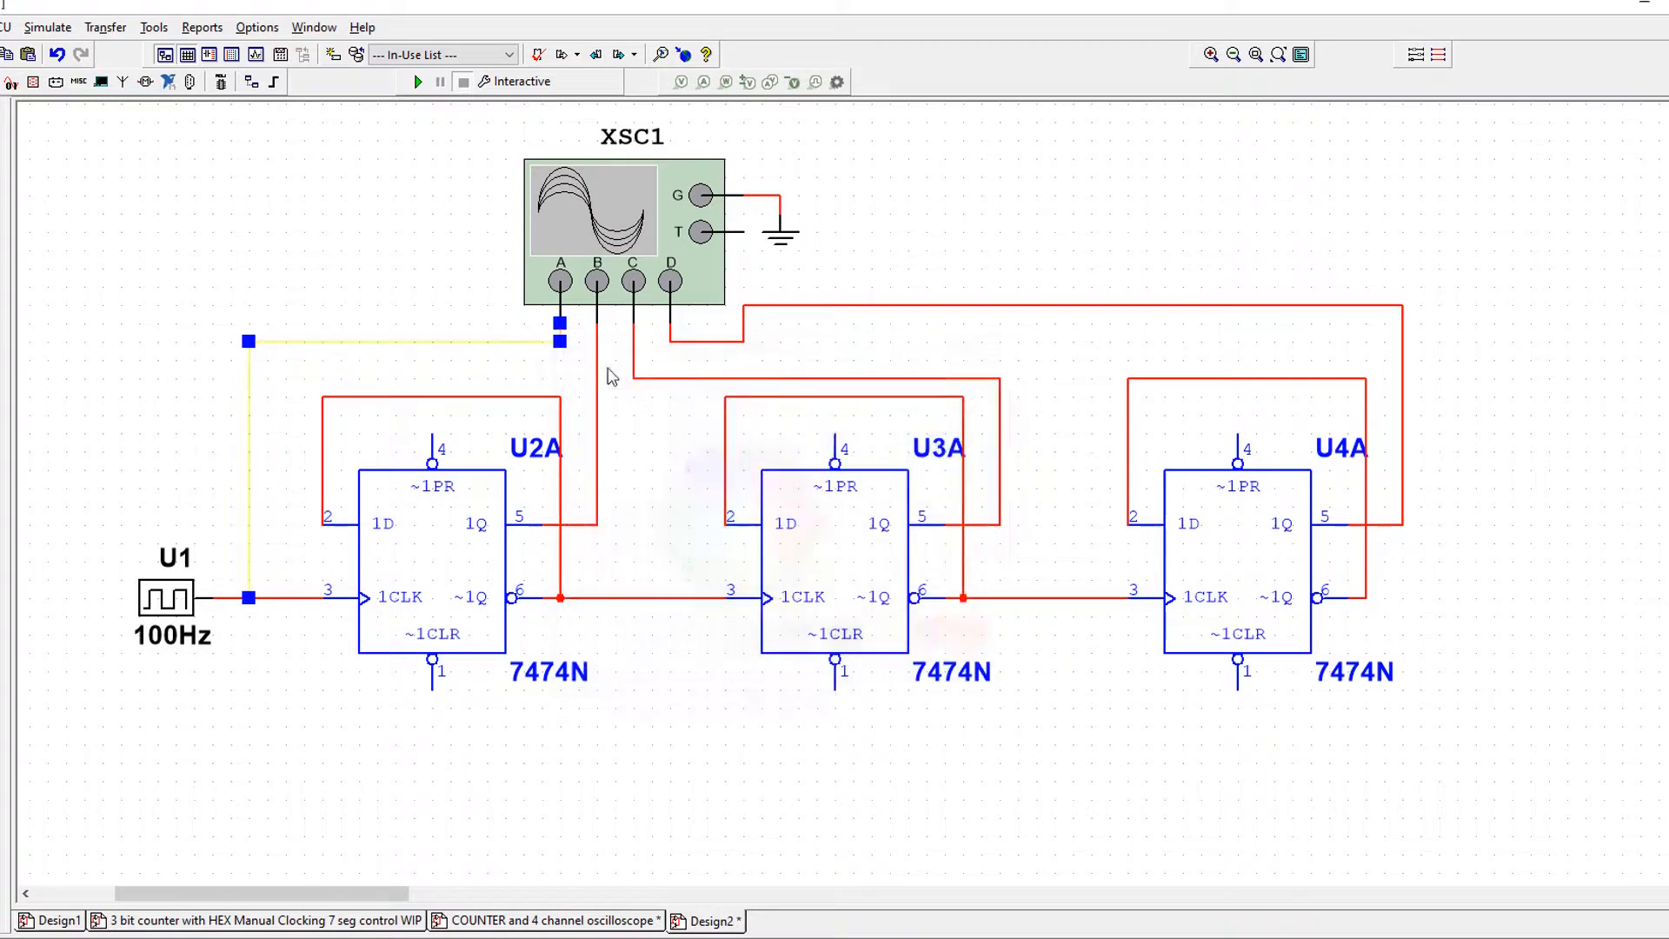
Change the segment color of the channel B wire to green.
right_click(597, 353)
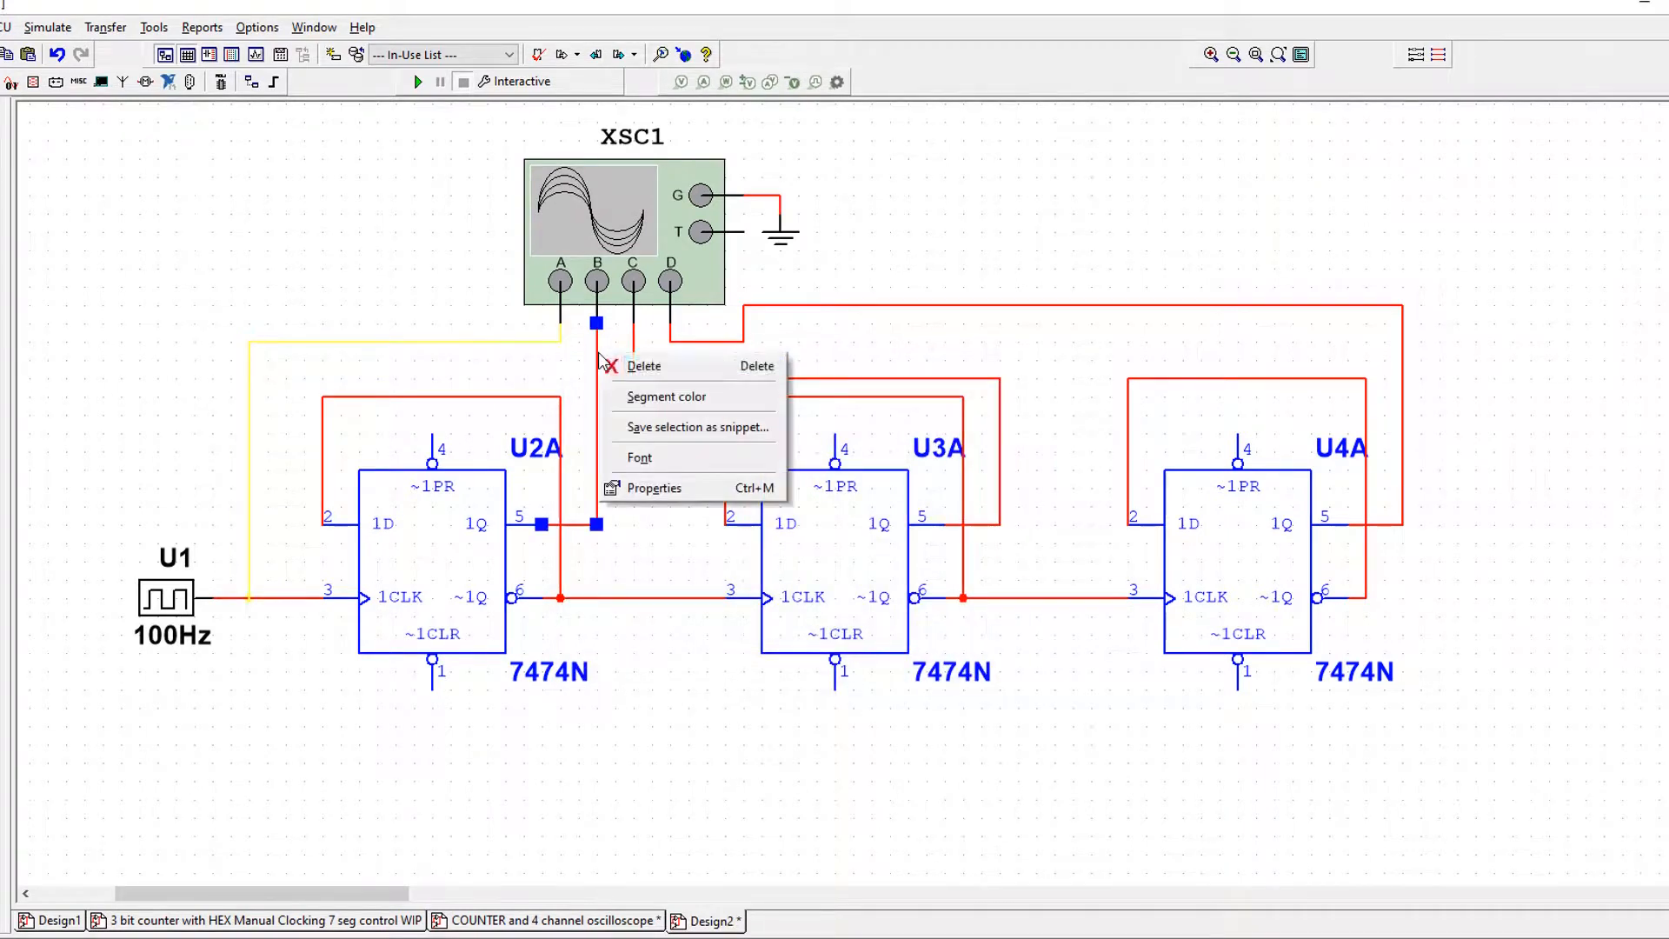
click(665, 398)
click(712, 551)
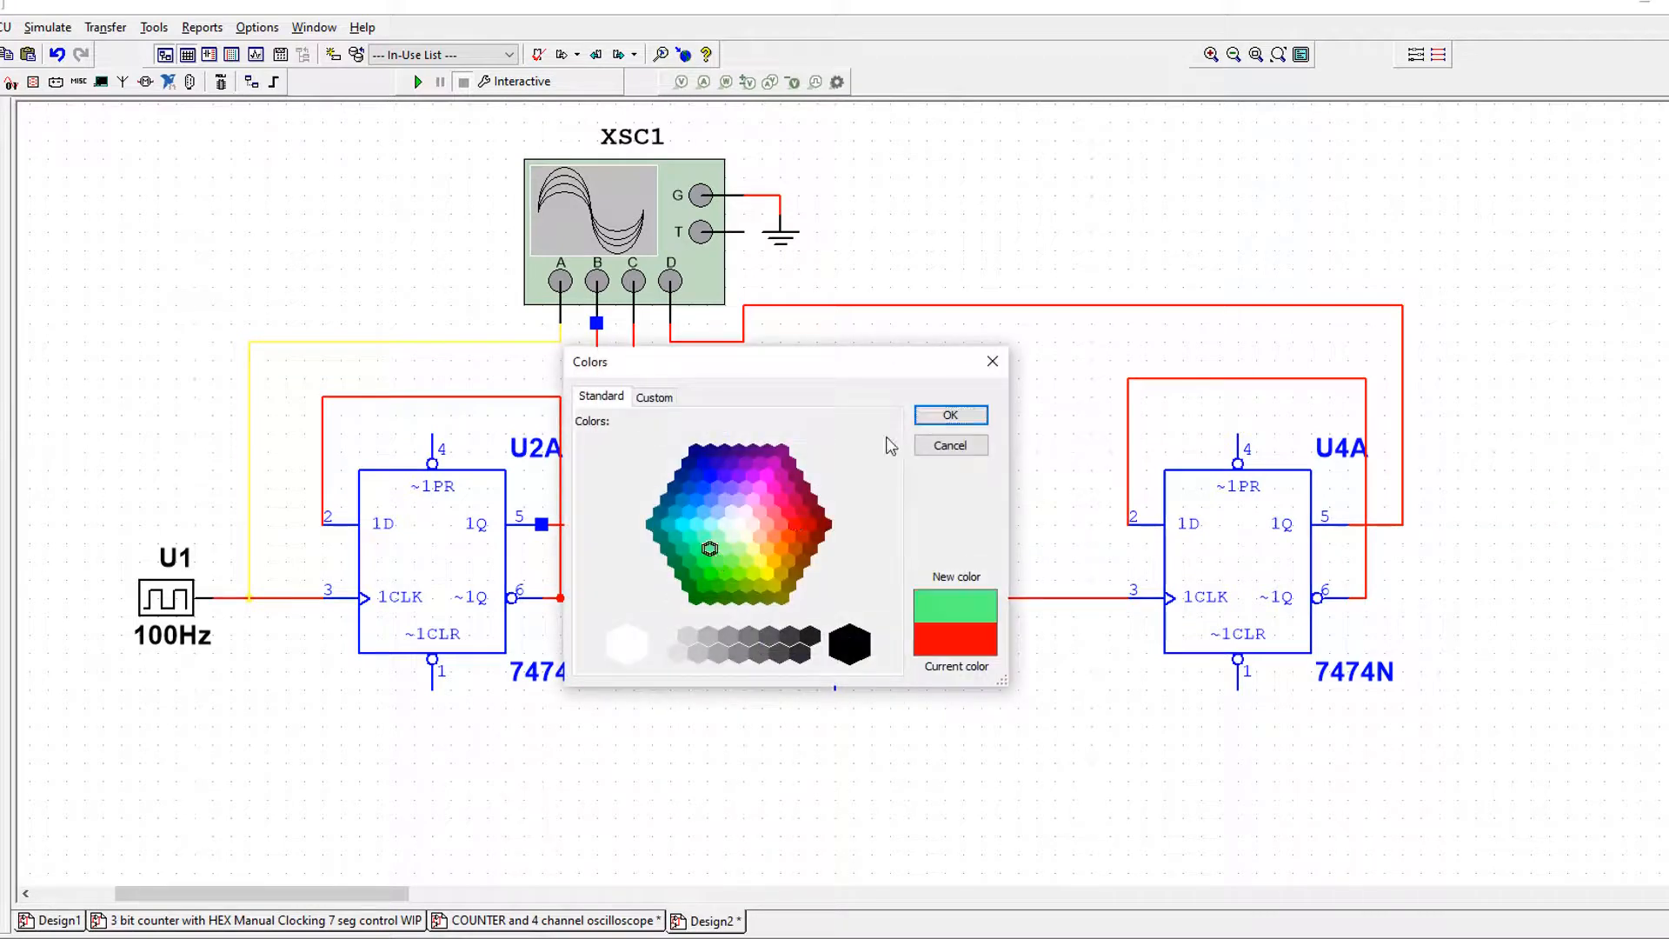
click(950, 415)
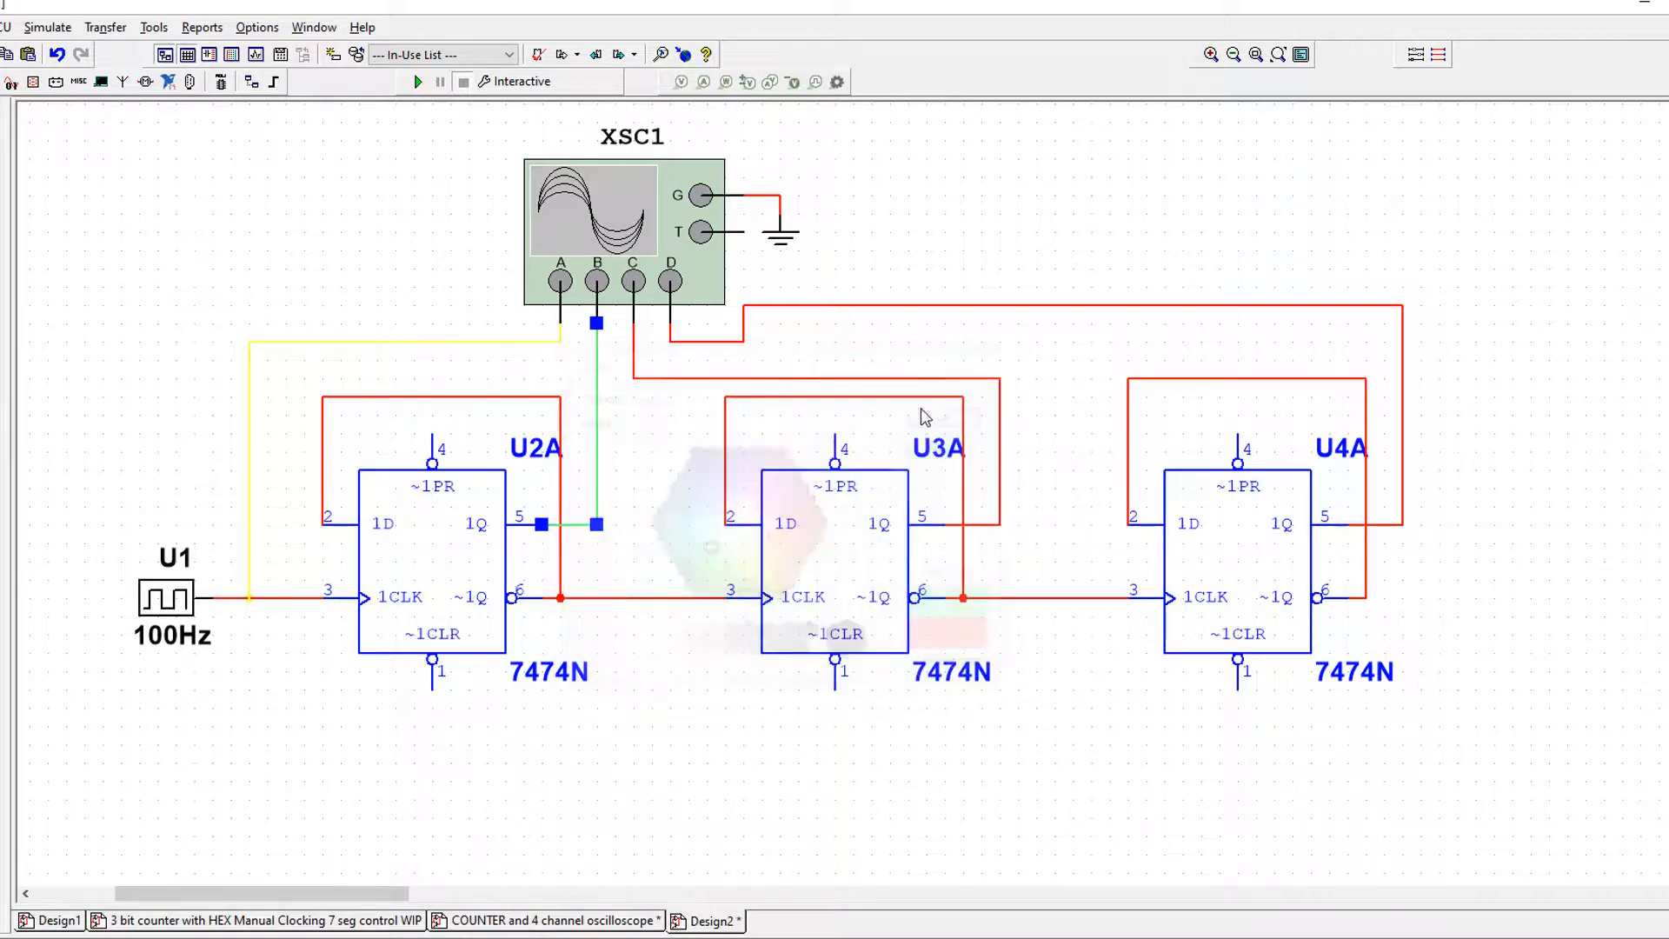
Change the segment color of the channel C wire to orange-brown.
right_click(637, 367)
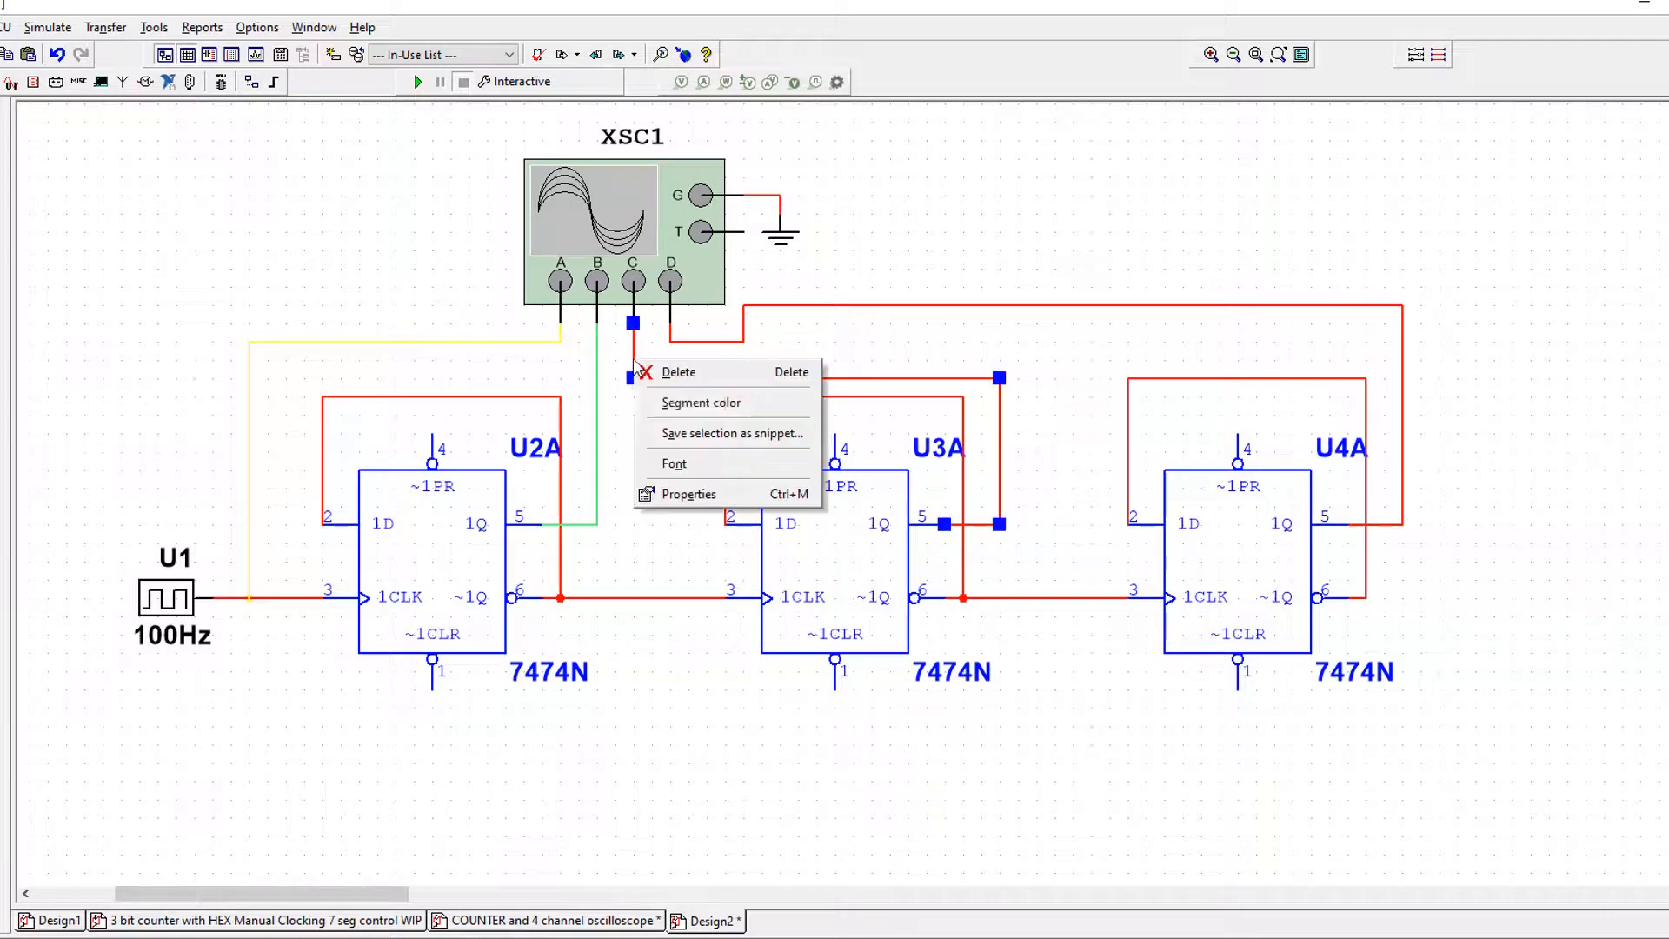
click(683, 401)
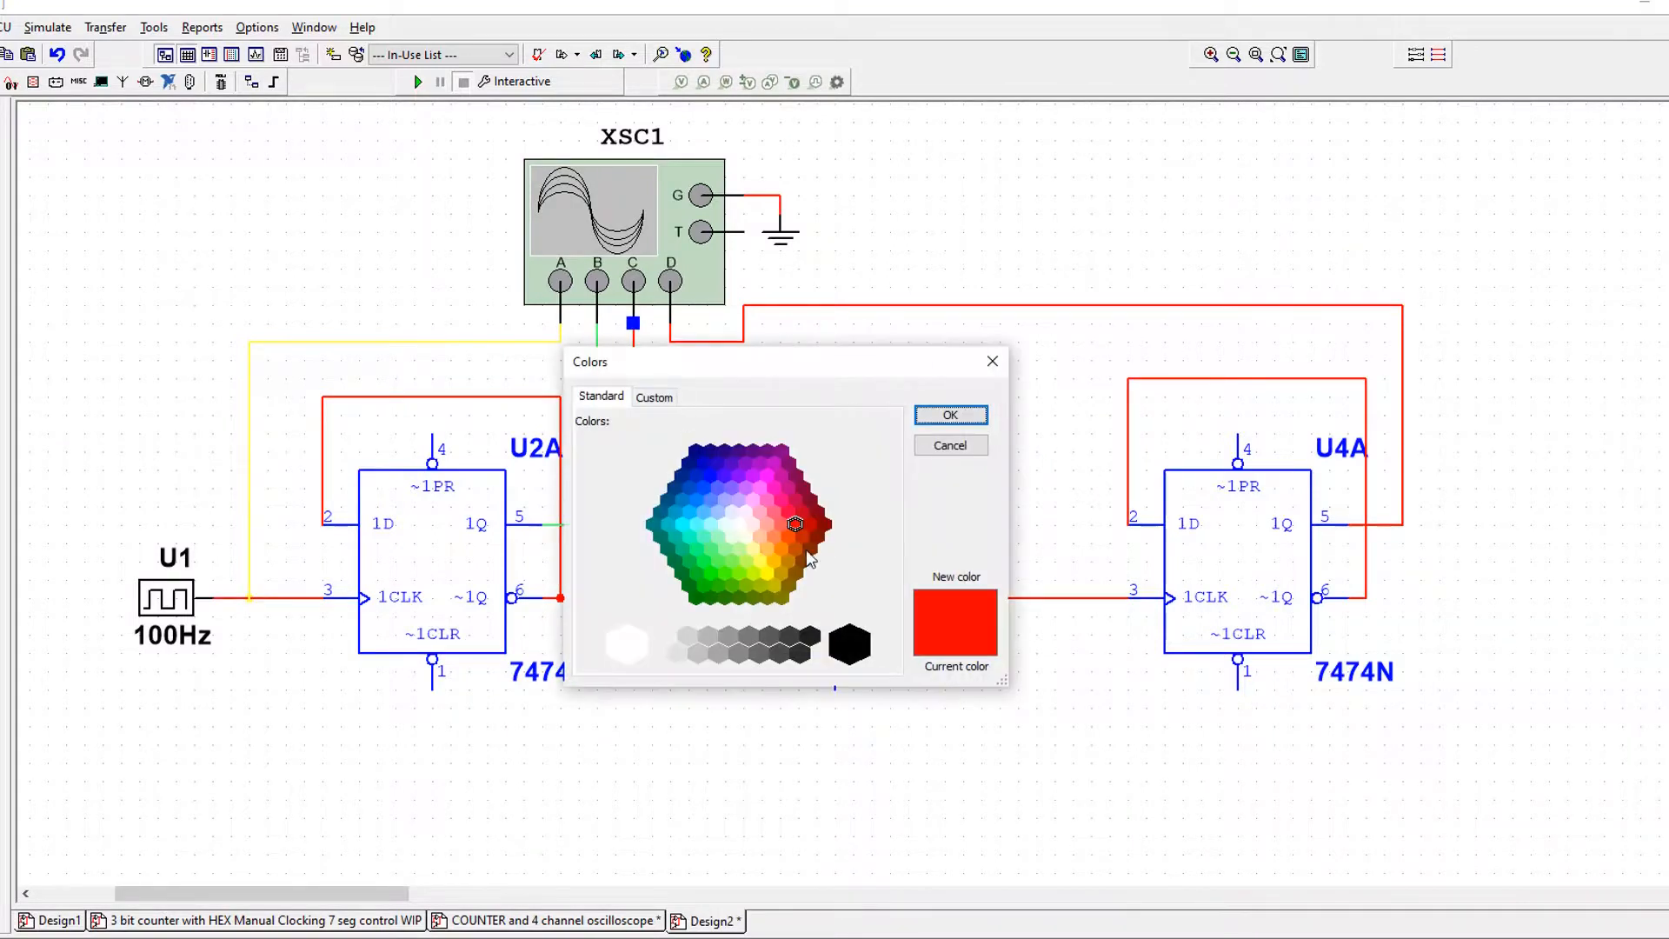
click(795, 550)
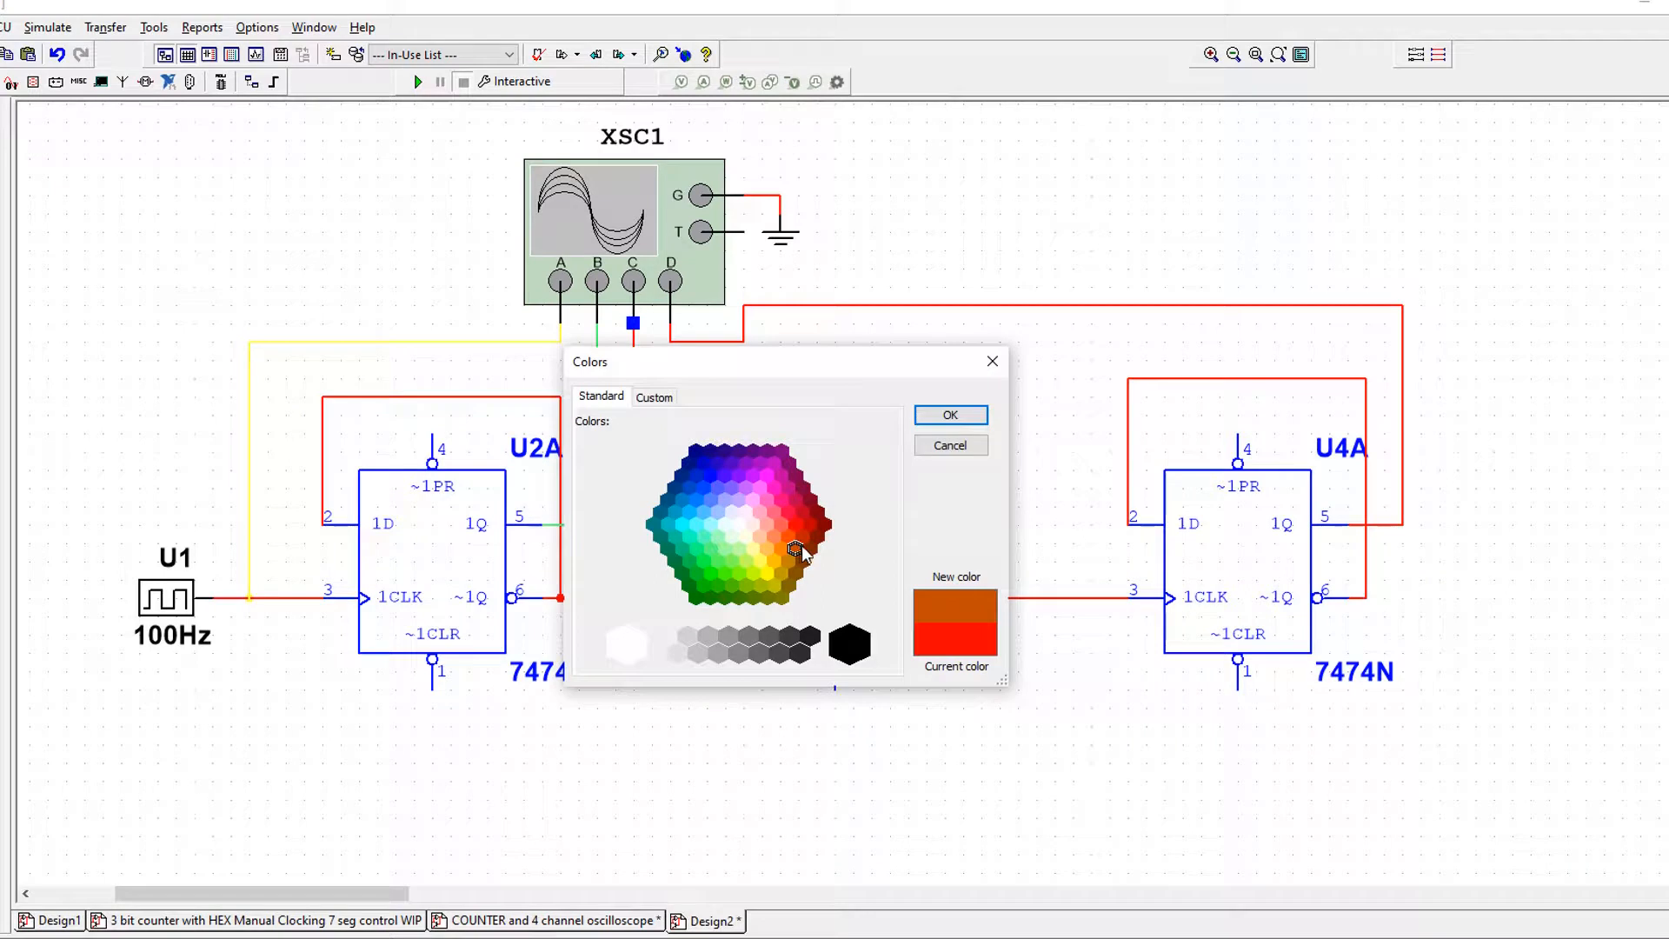
click(950, 416)
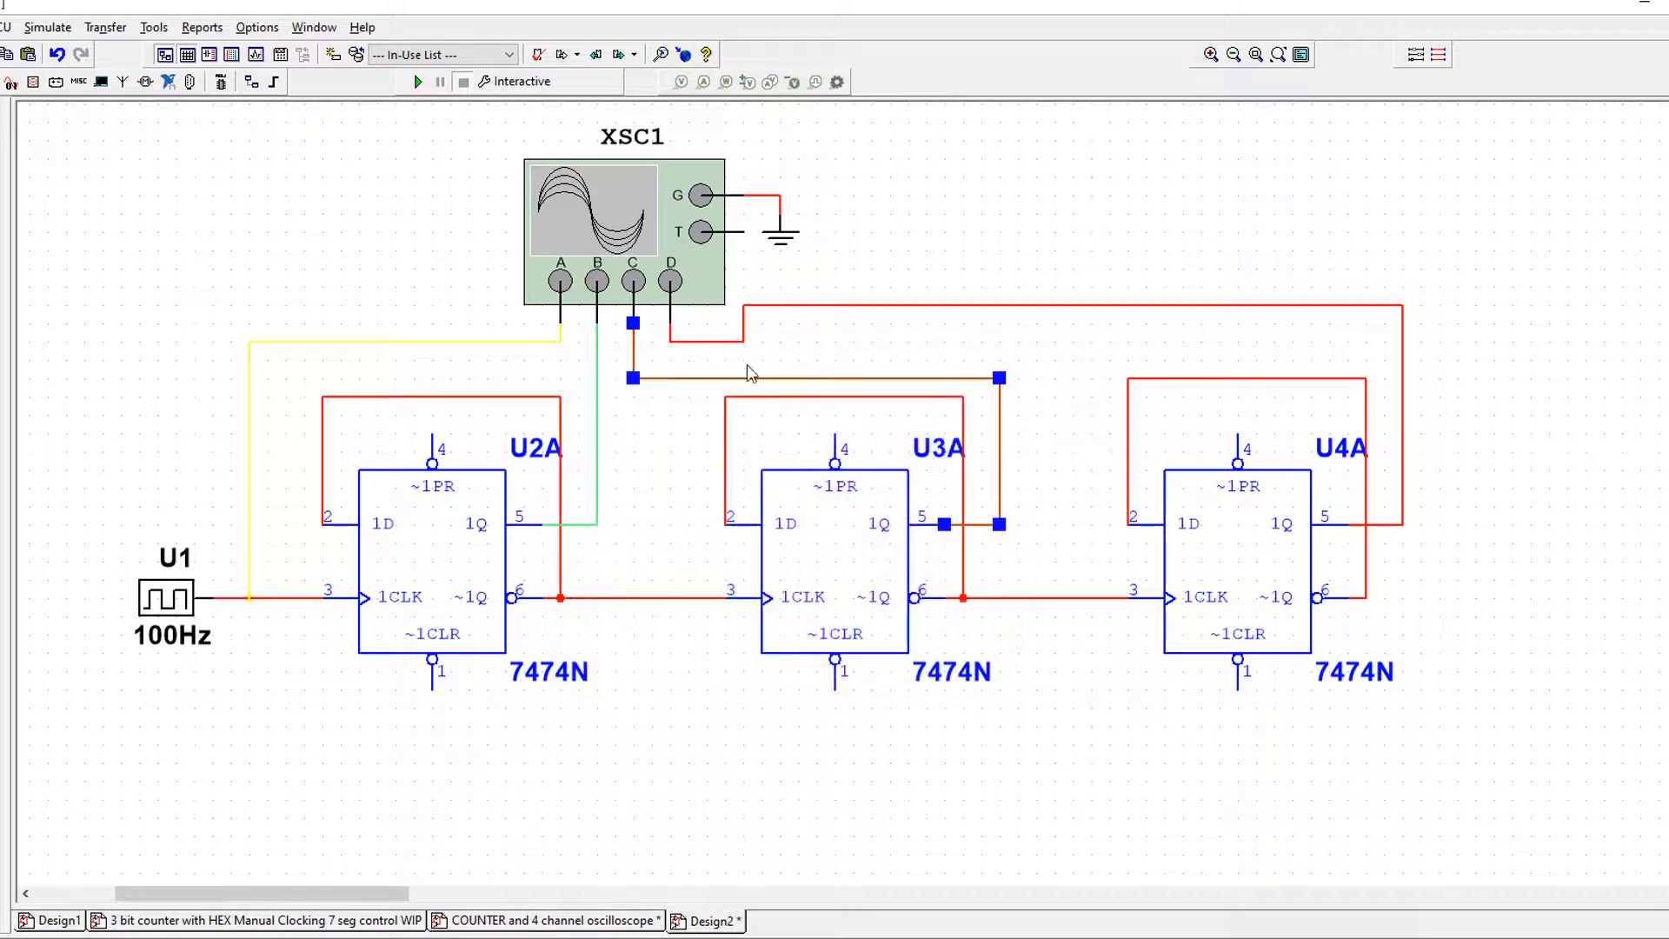
Change the segment color of the channel D wire to light cyan and deselect the wire.
right_click(728, 343)
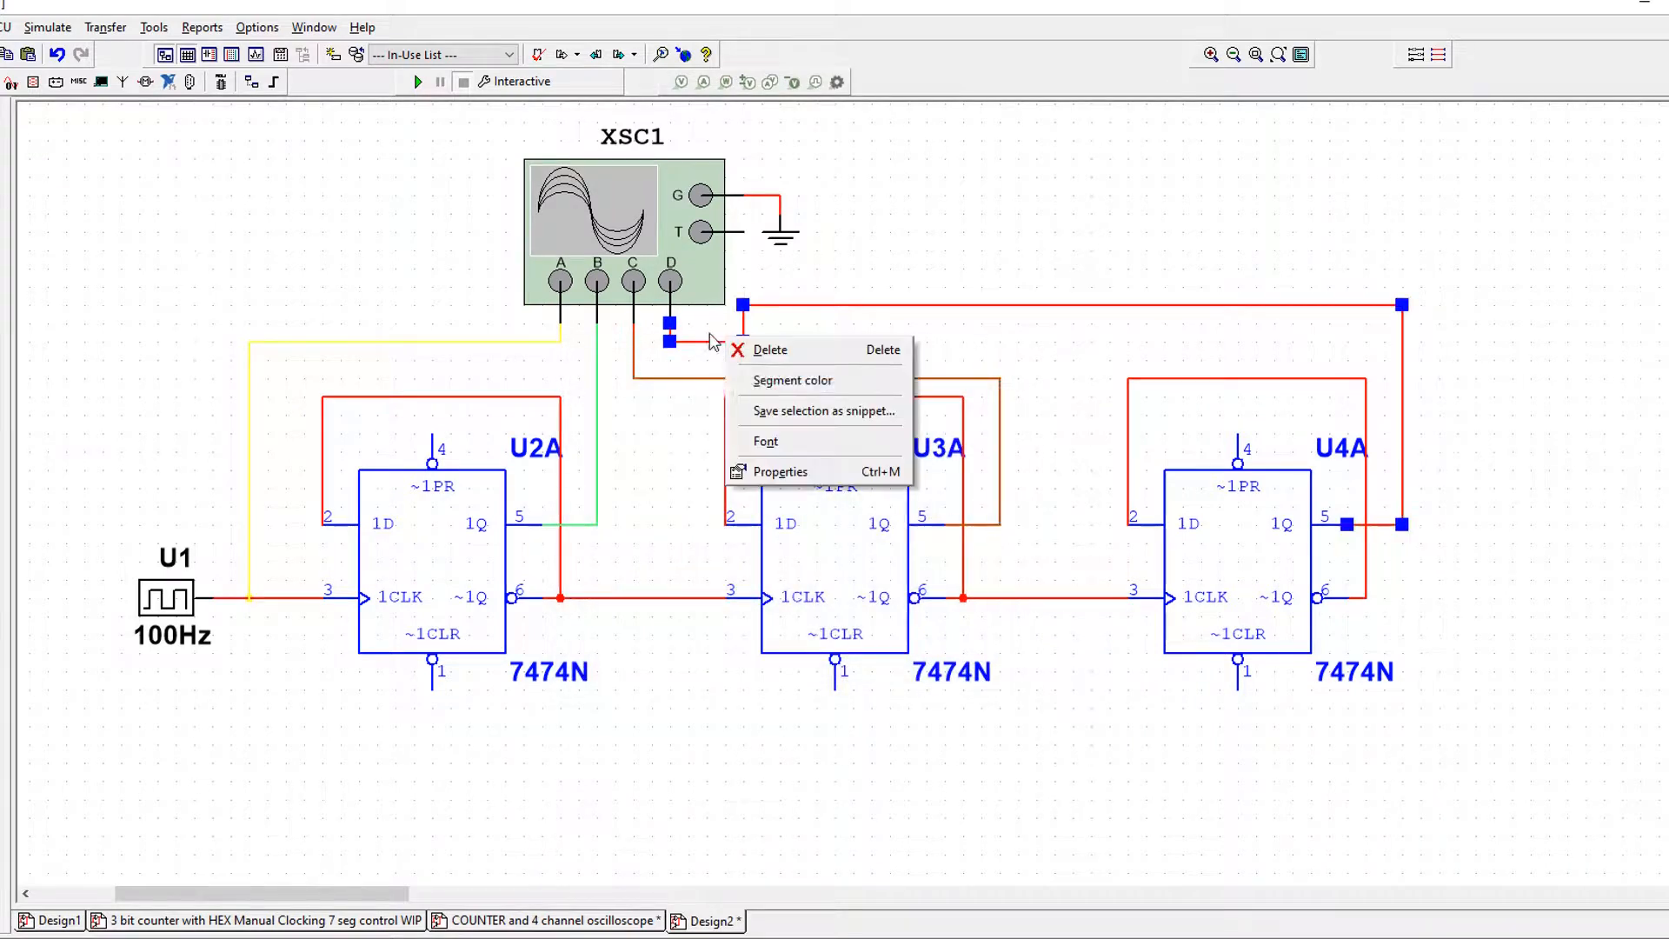
click(794, 380)
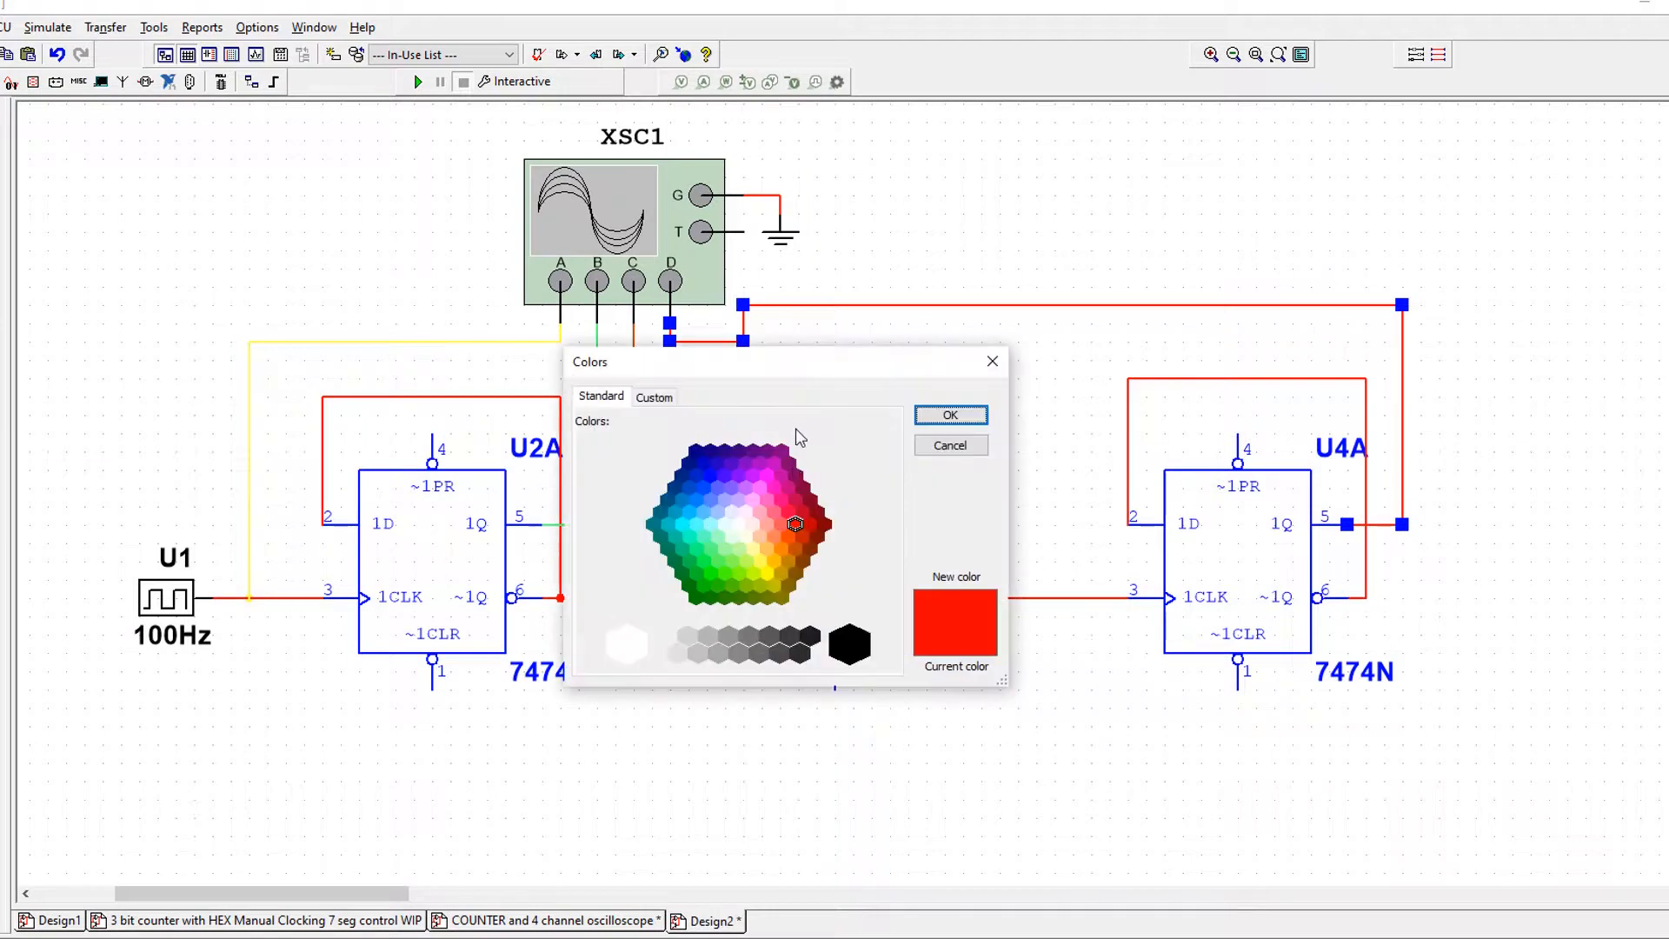
click(713, 528)
click(950, 415)
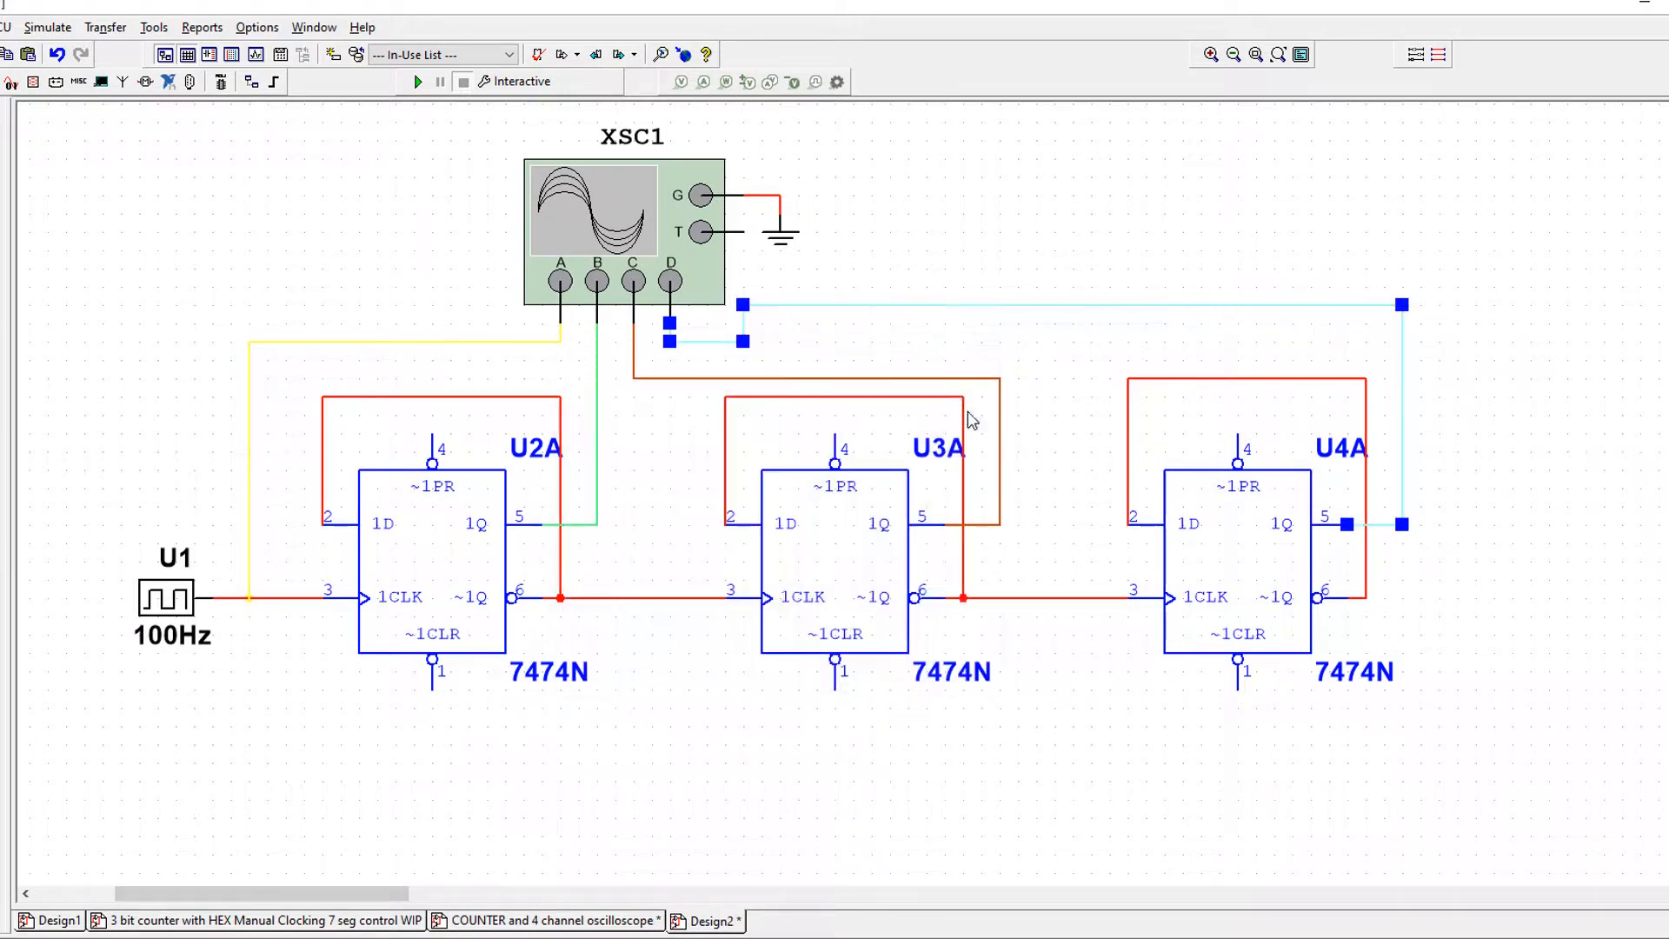
click(835, 336)
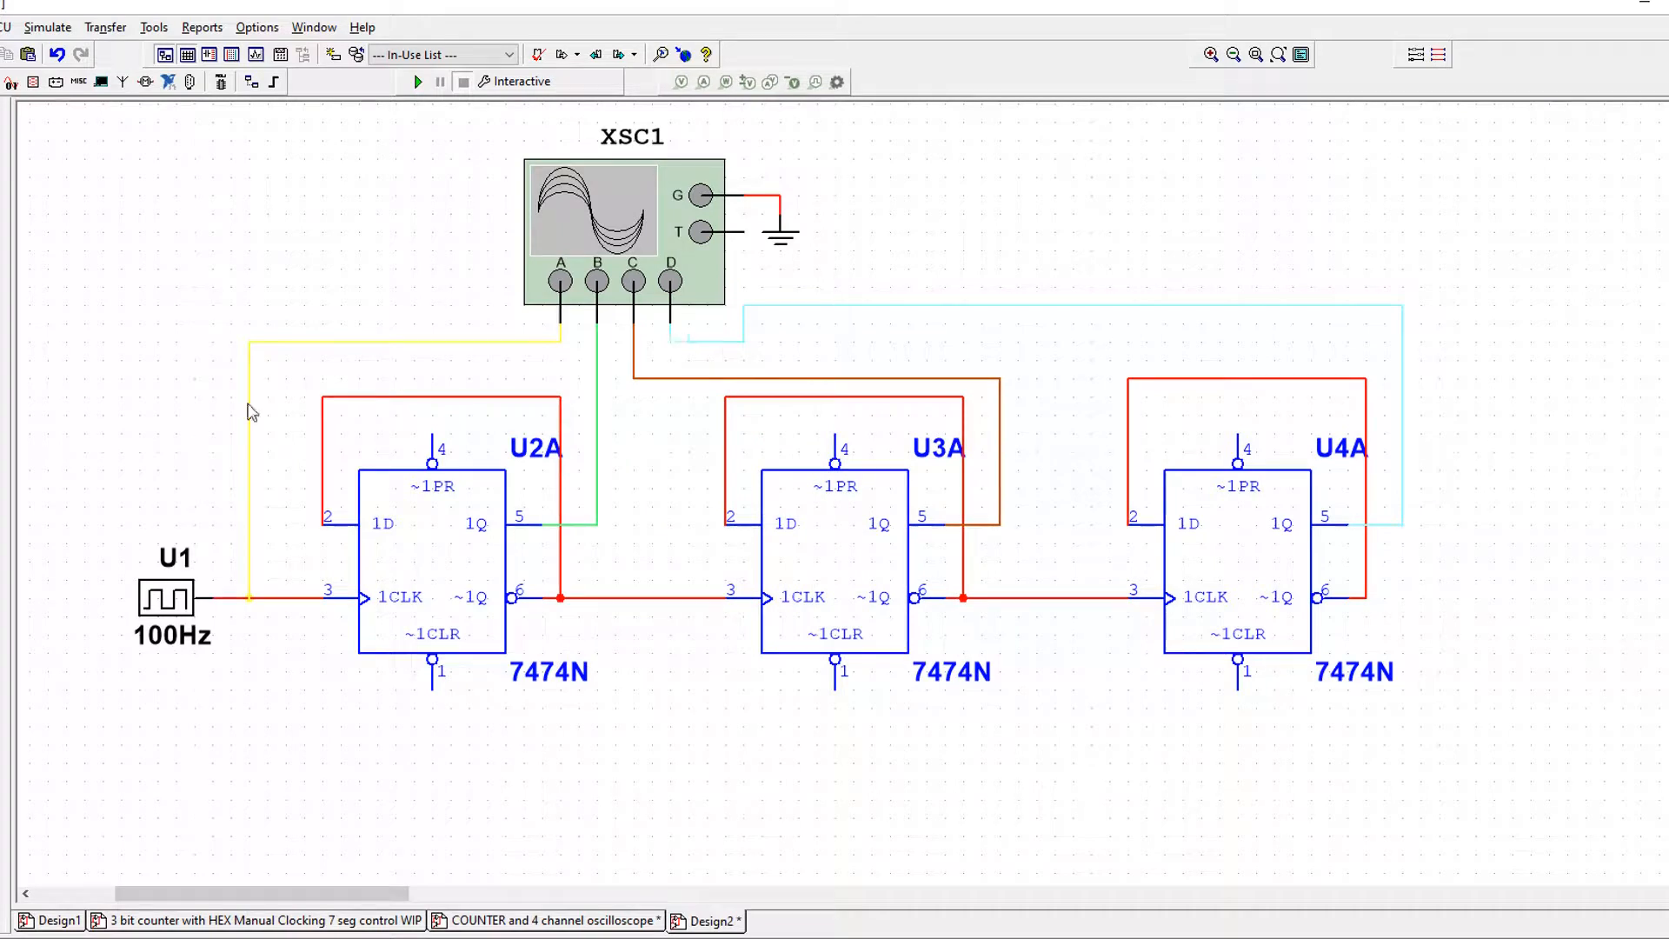
Run the simulation and open the front panel of four channel oscilloscope XSC1.
click(419, 84)
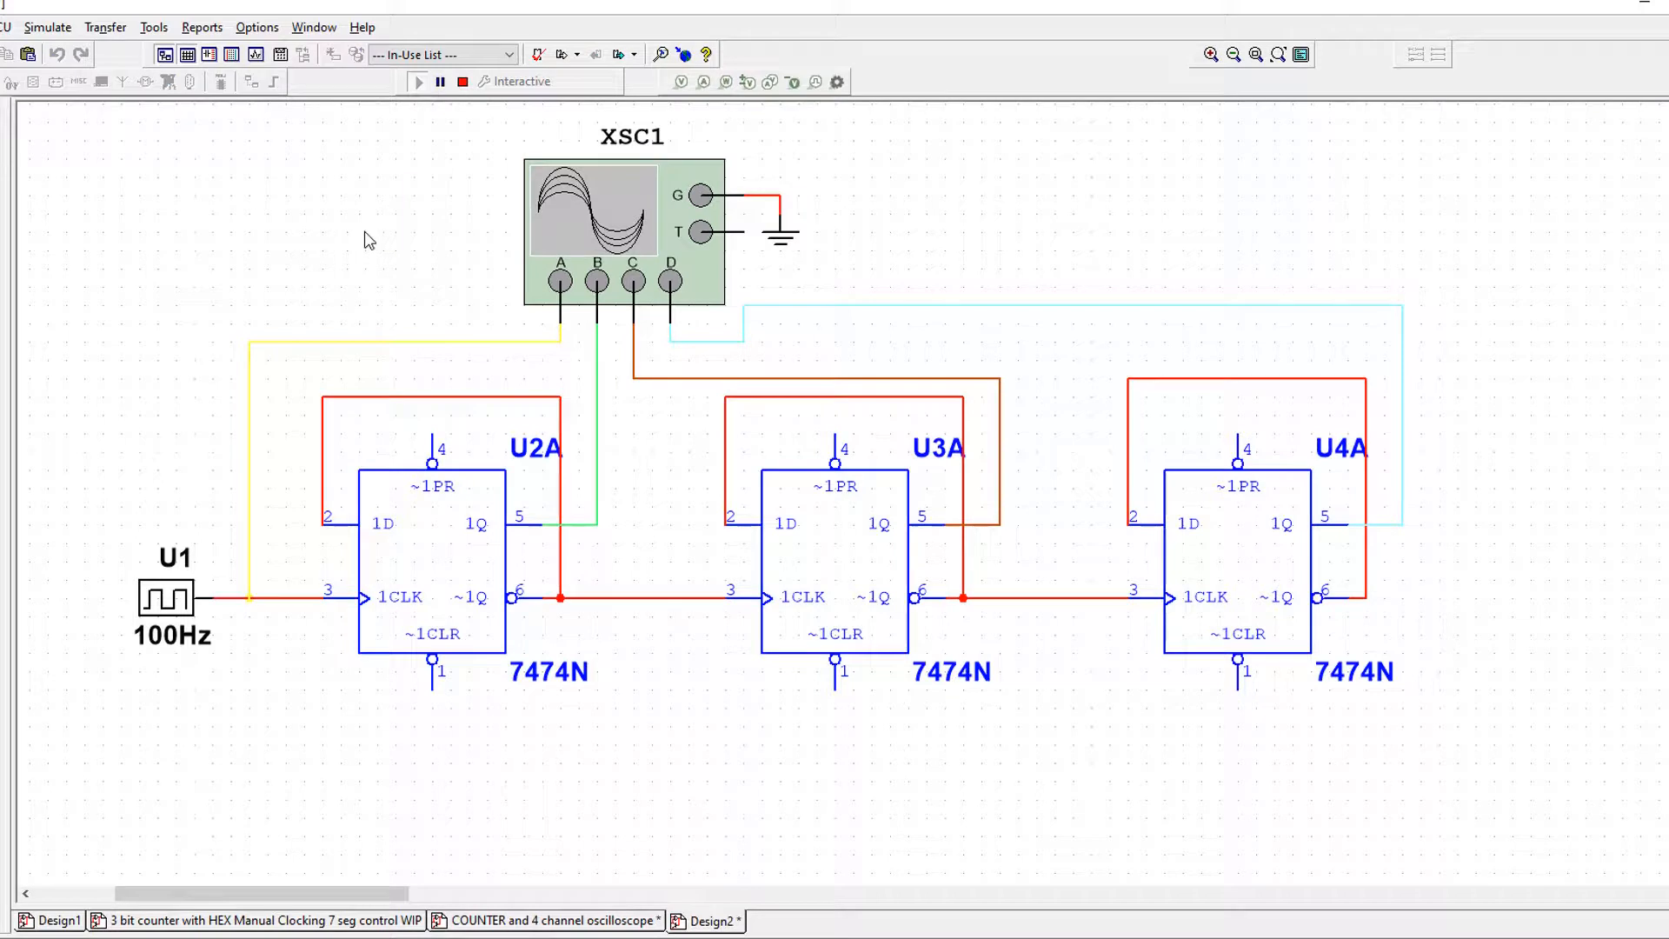
double_click(643, 222)
drag(869, 300, 820, 221)
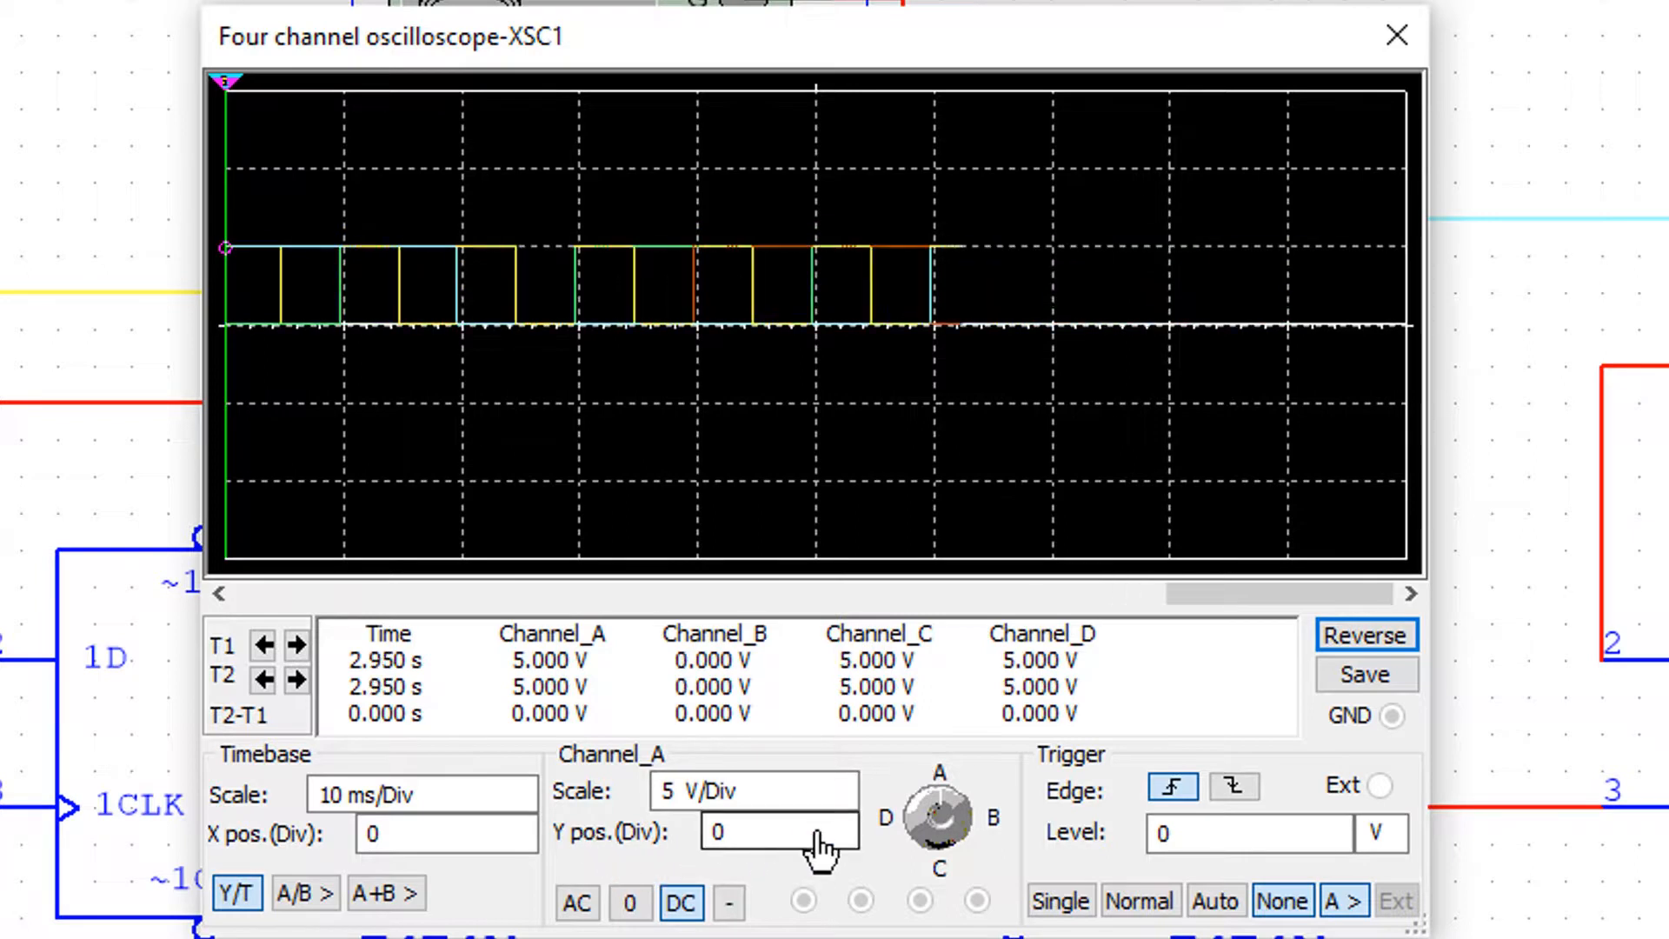
Raise the channel A trace on the oscilloscope by setting its Y position to 1.8 divisions.
click(822, 848)
click(841, 823)
click(842, 824)
click(841, 823)
click(841, 823)
click(841, 823)
click(842, 823)
click(842, 823)
click(842, 823)
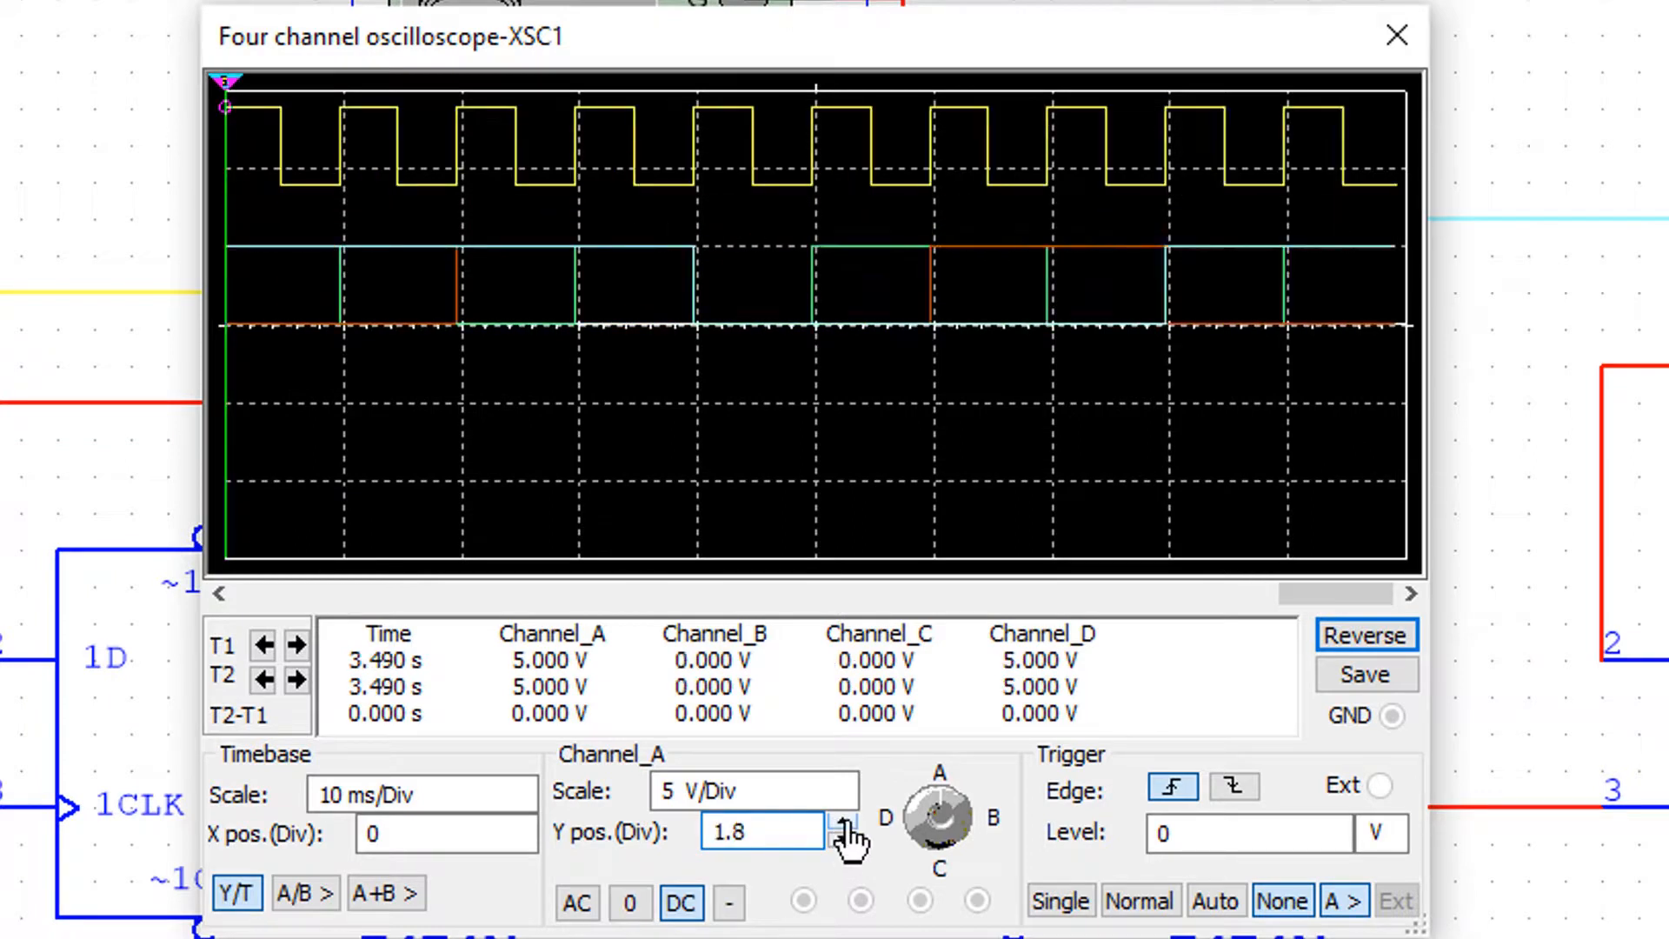
Select oscilloscope channel D and lower its trace to a Y position of -2.8 divisions.
click(912, 835)
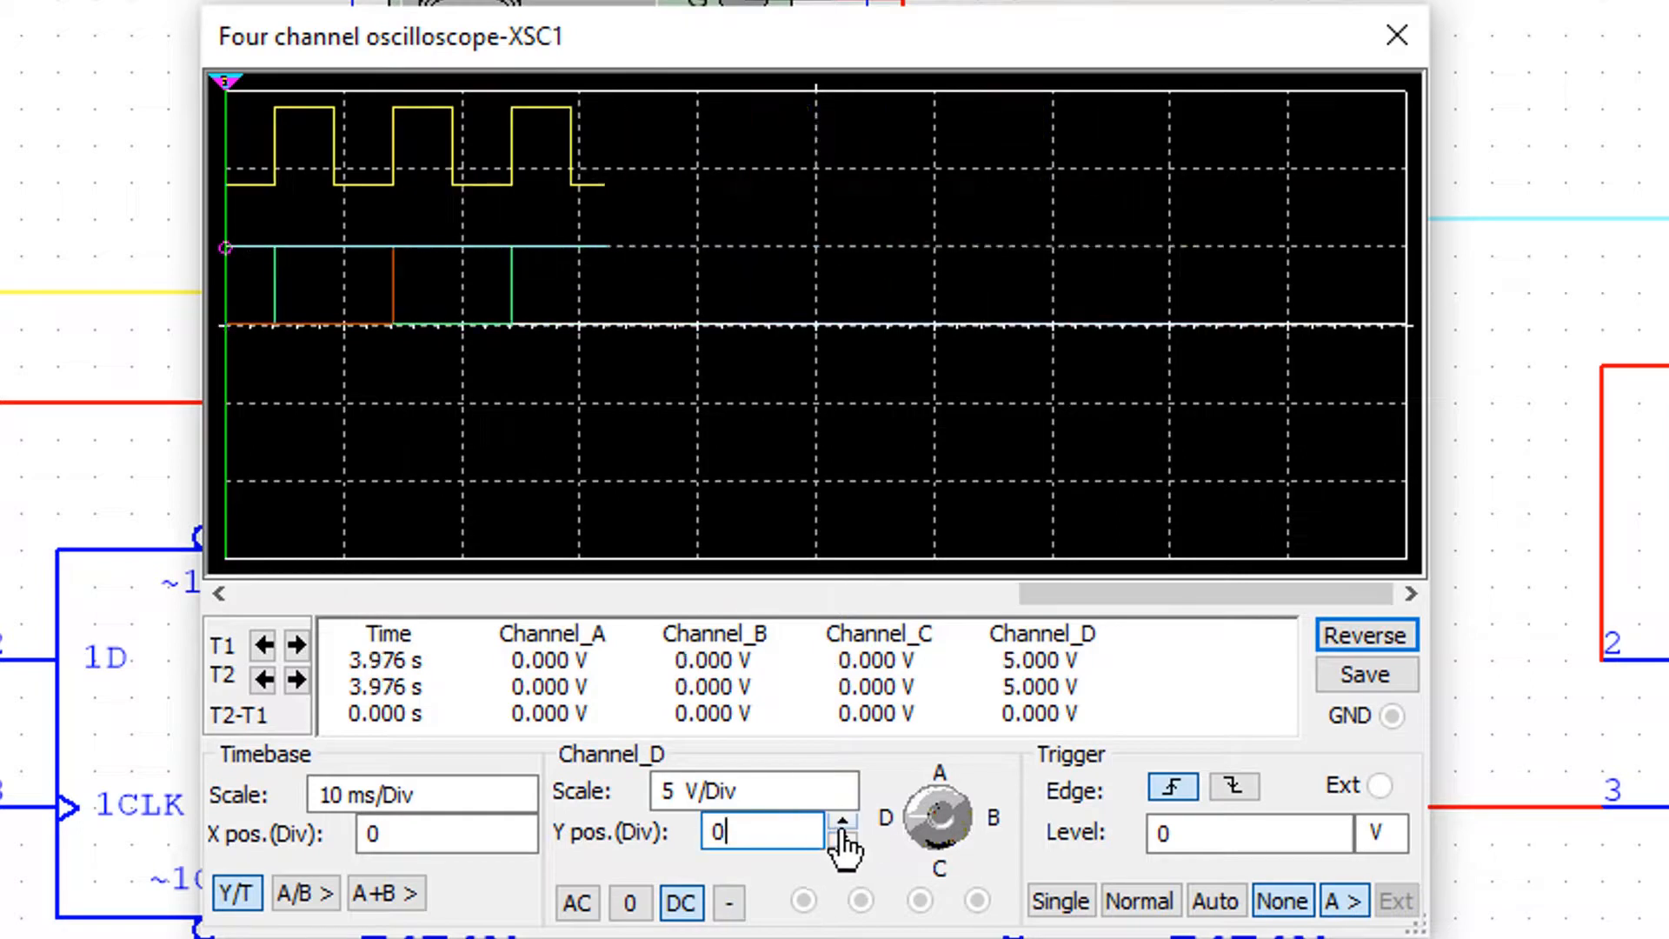
click(842, 840)
click(842, 839)
click(842, 840)
click(842, 840)
click(843, 840)
click(842, 840)
click(842, 840)
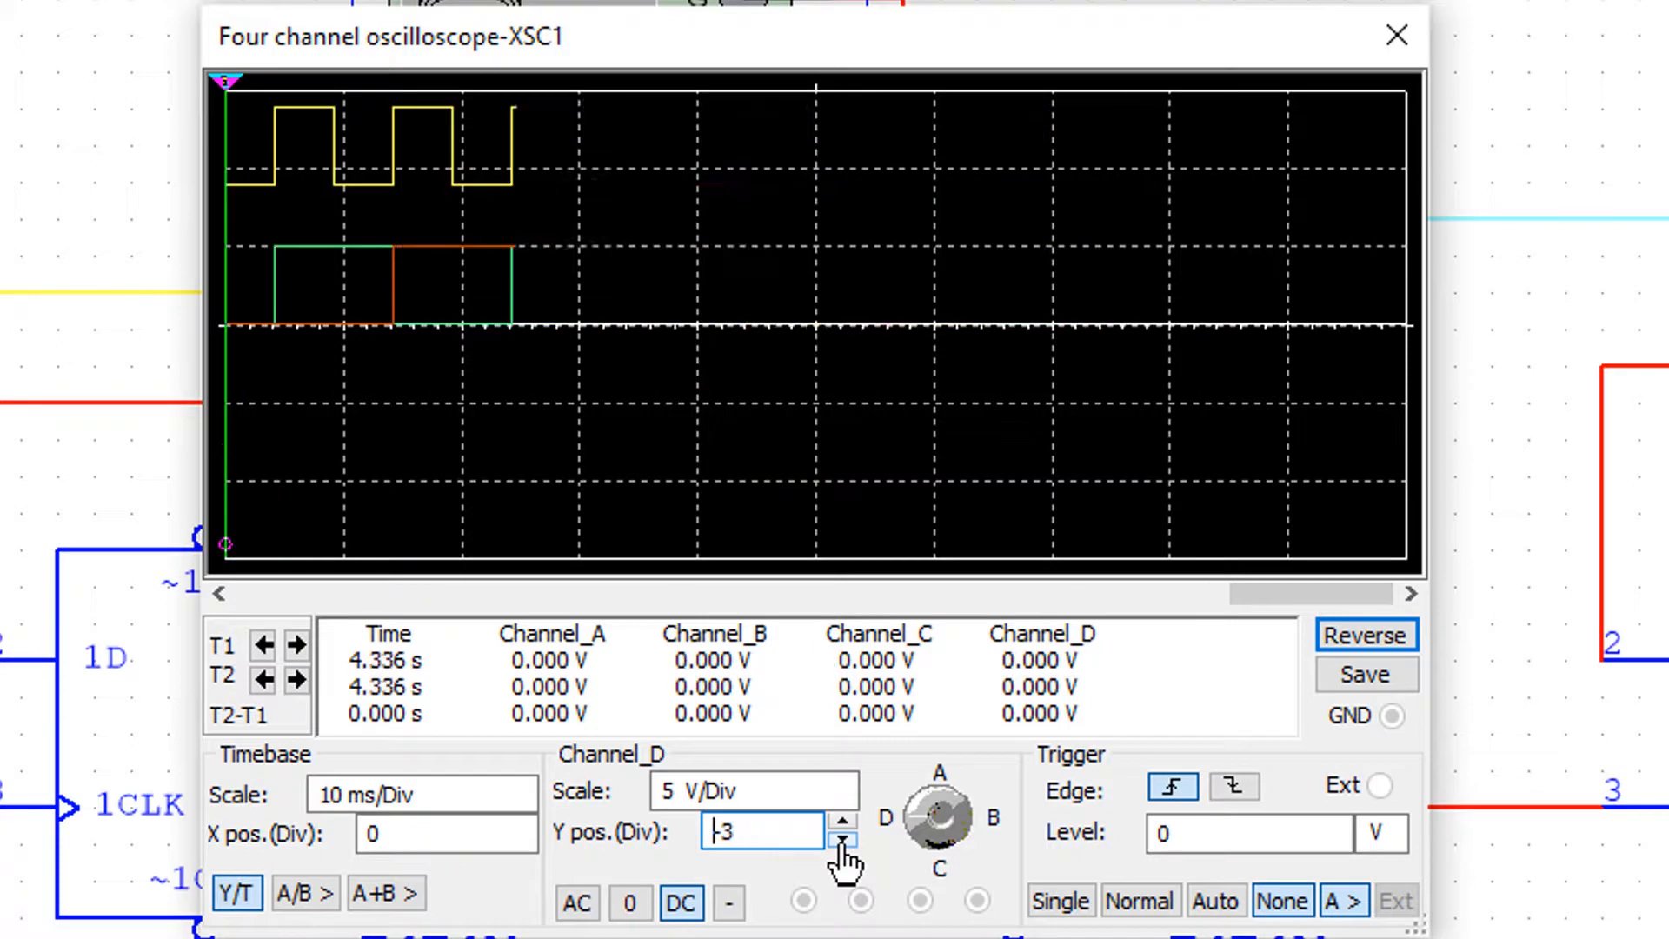
click(842, 823)
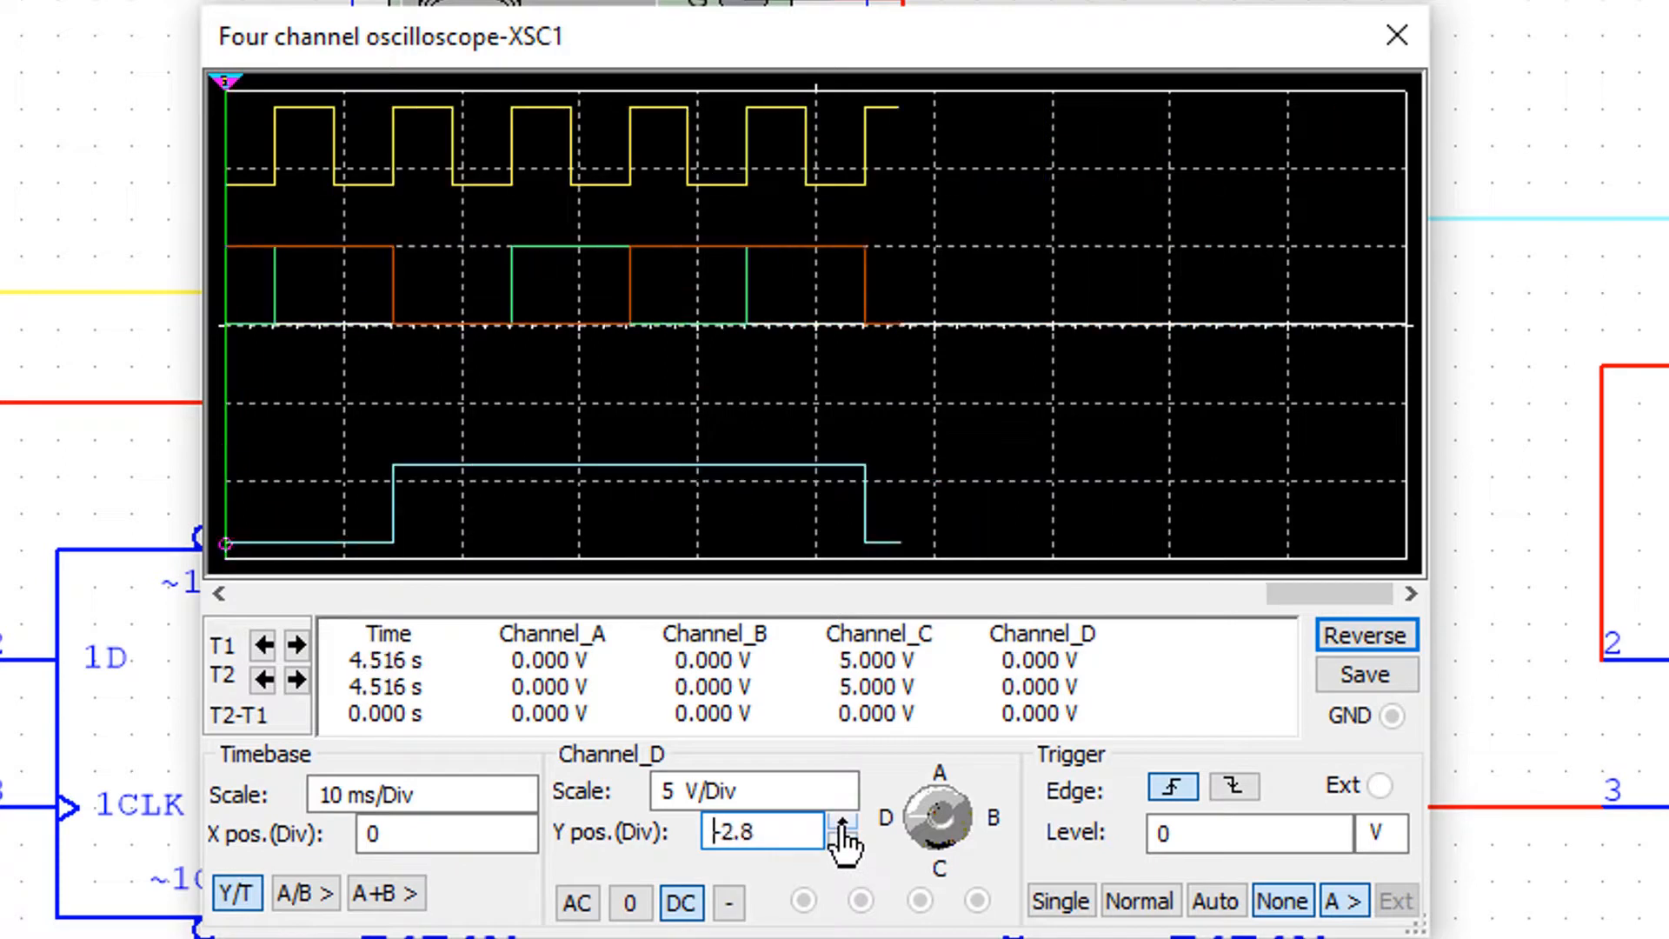
Select oscilloscope channel C and lower its trace to a Y position of -1.4 divisions.
click(914, 812)
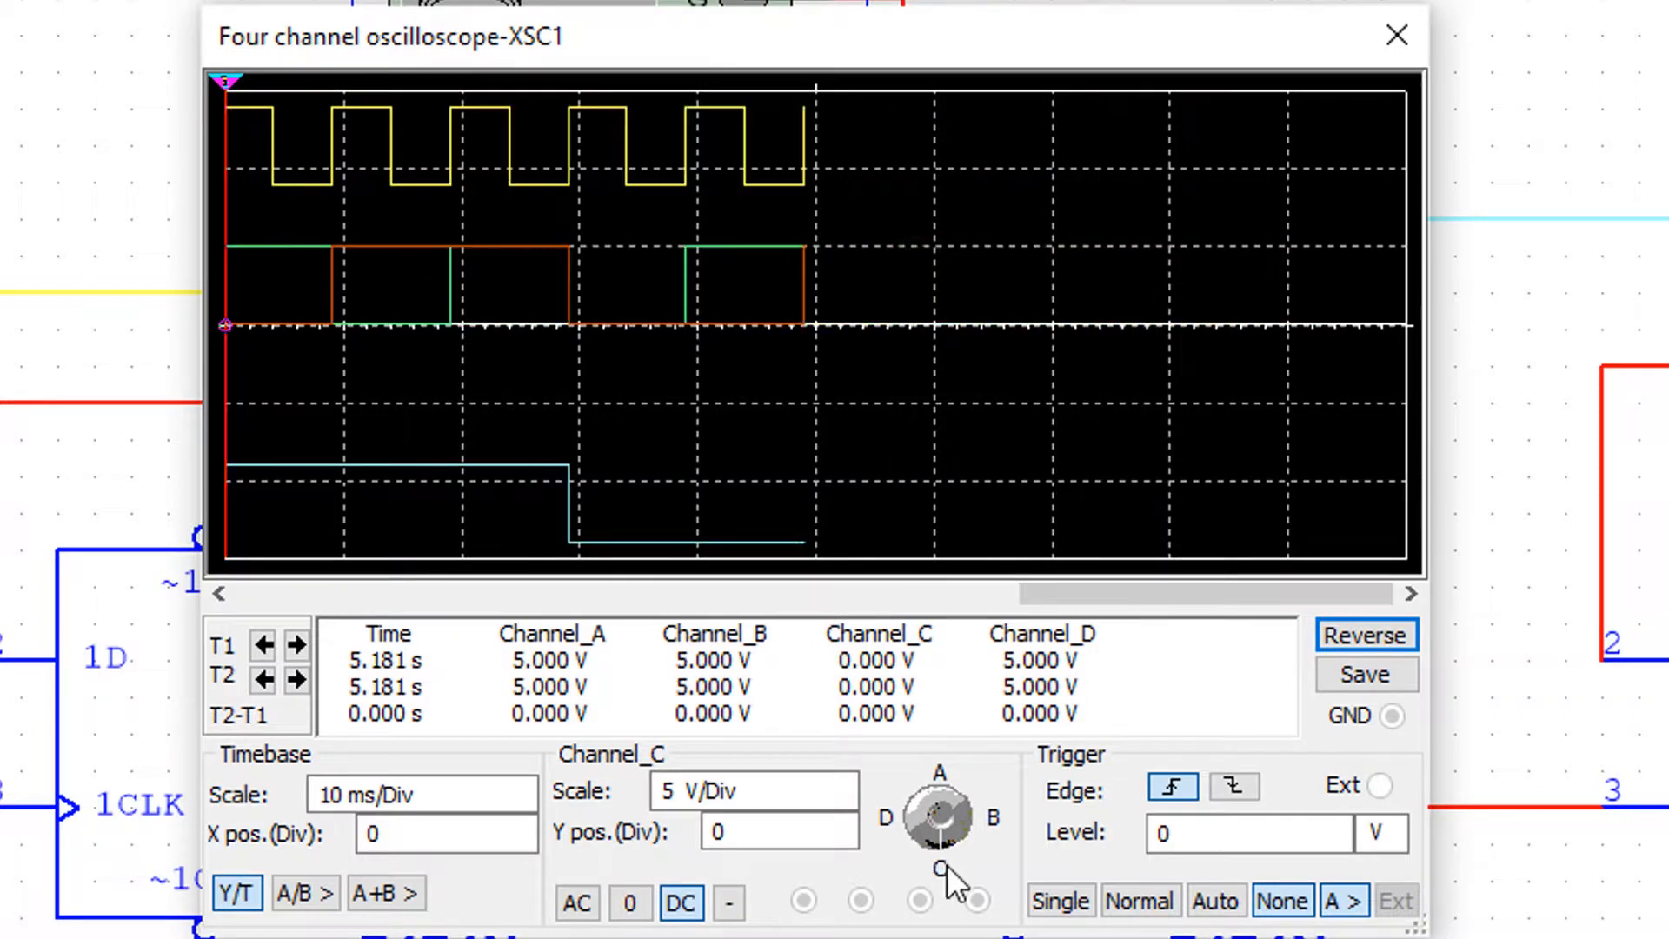
click(843, 841)
click(842, 840)
click(842, 840)
click(842, 840)
click(842, 840)
click(842, 840)
click(842, 840)
click(842, 840)
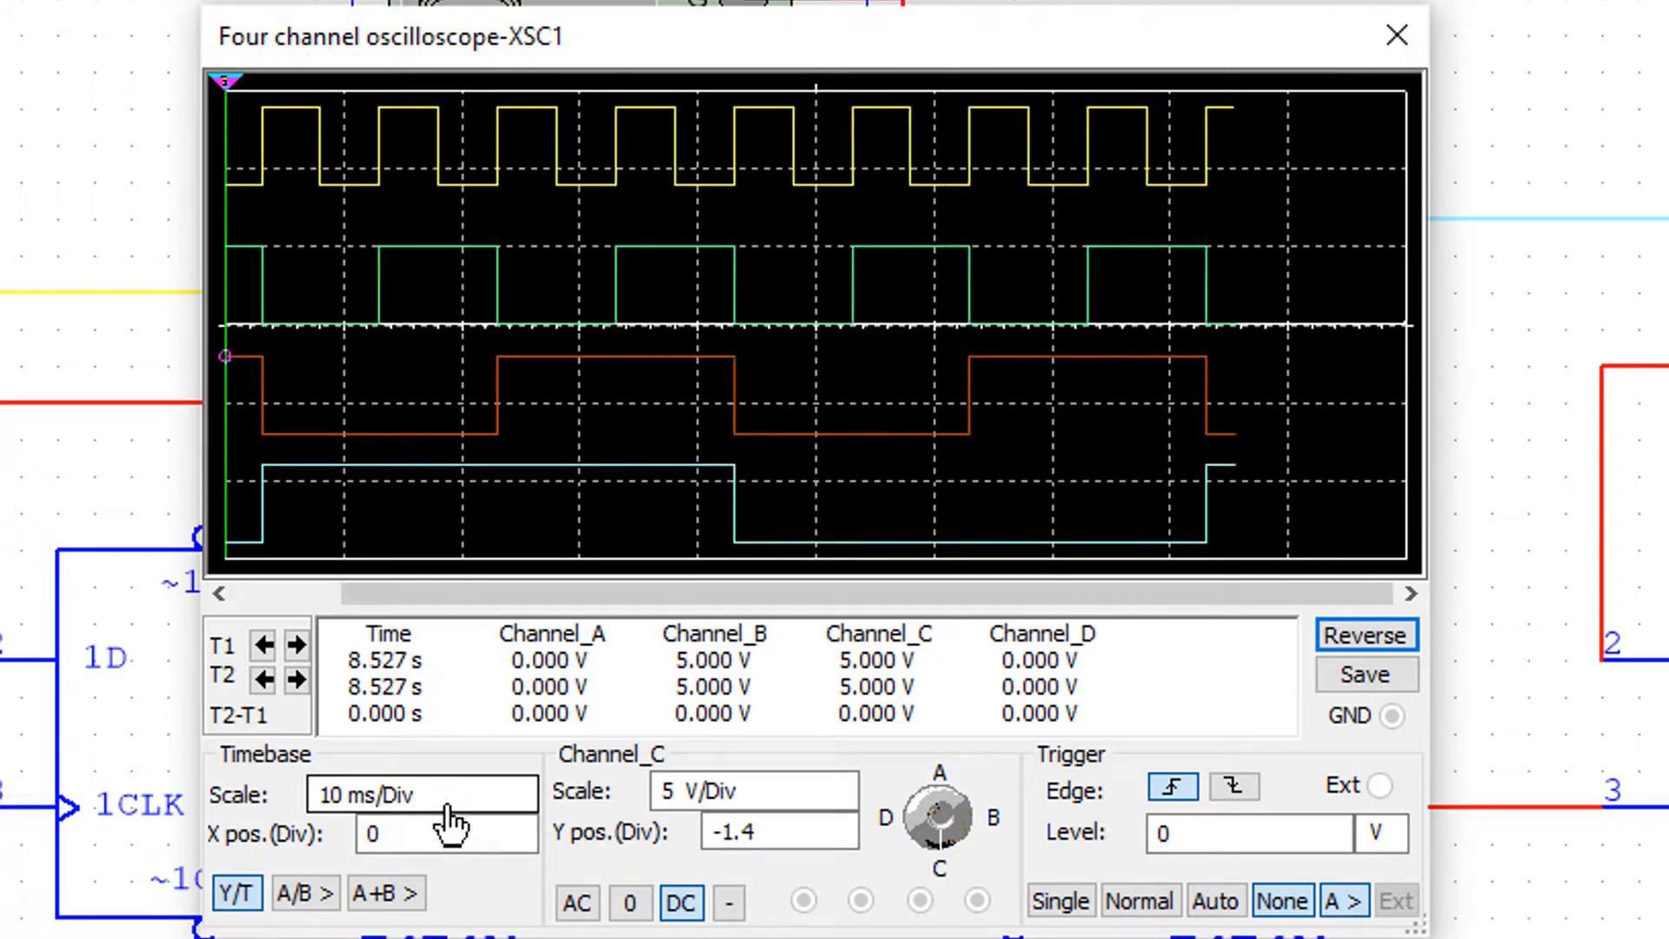
Try oscilloscope timebase scales of 20, 50 and 5 ms/Div, ending at 50 ms/Div.
click(448, 793)
click(522, 789)
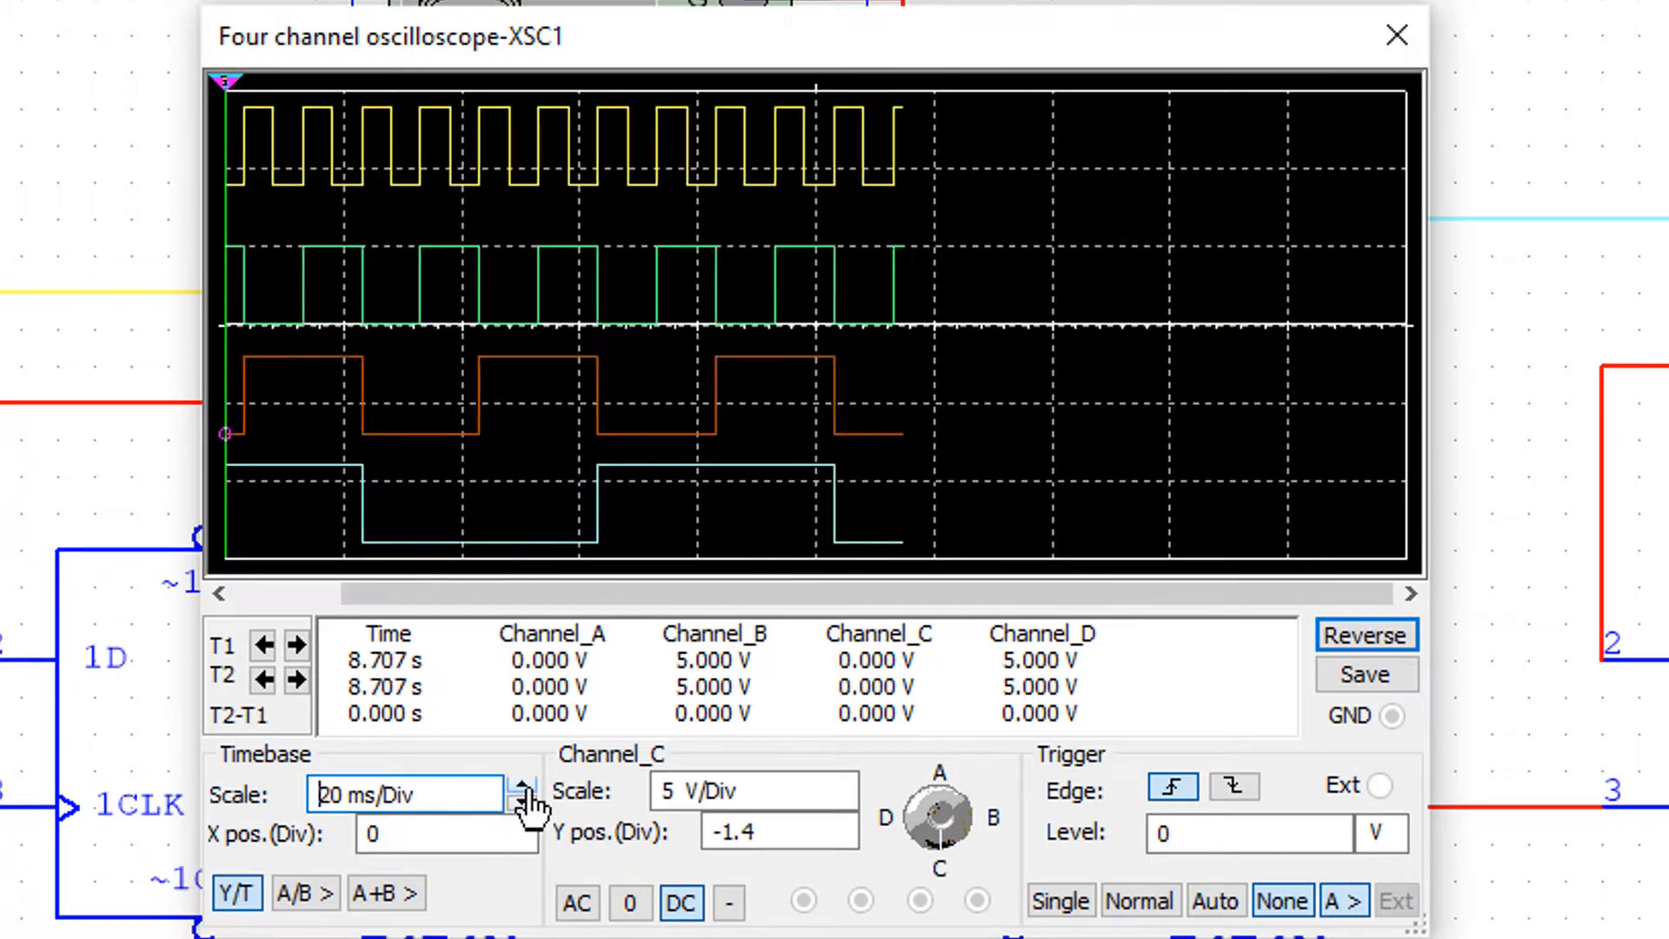
click(523, 789)
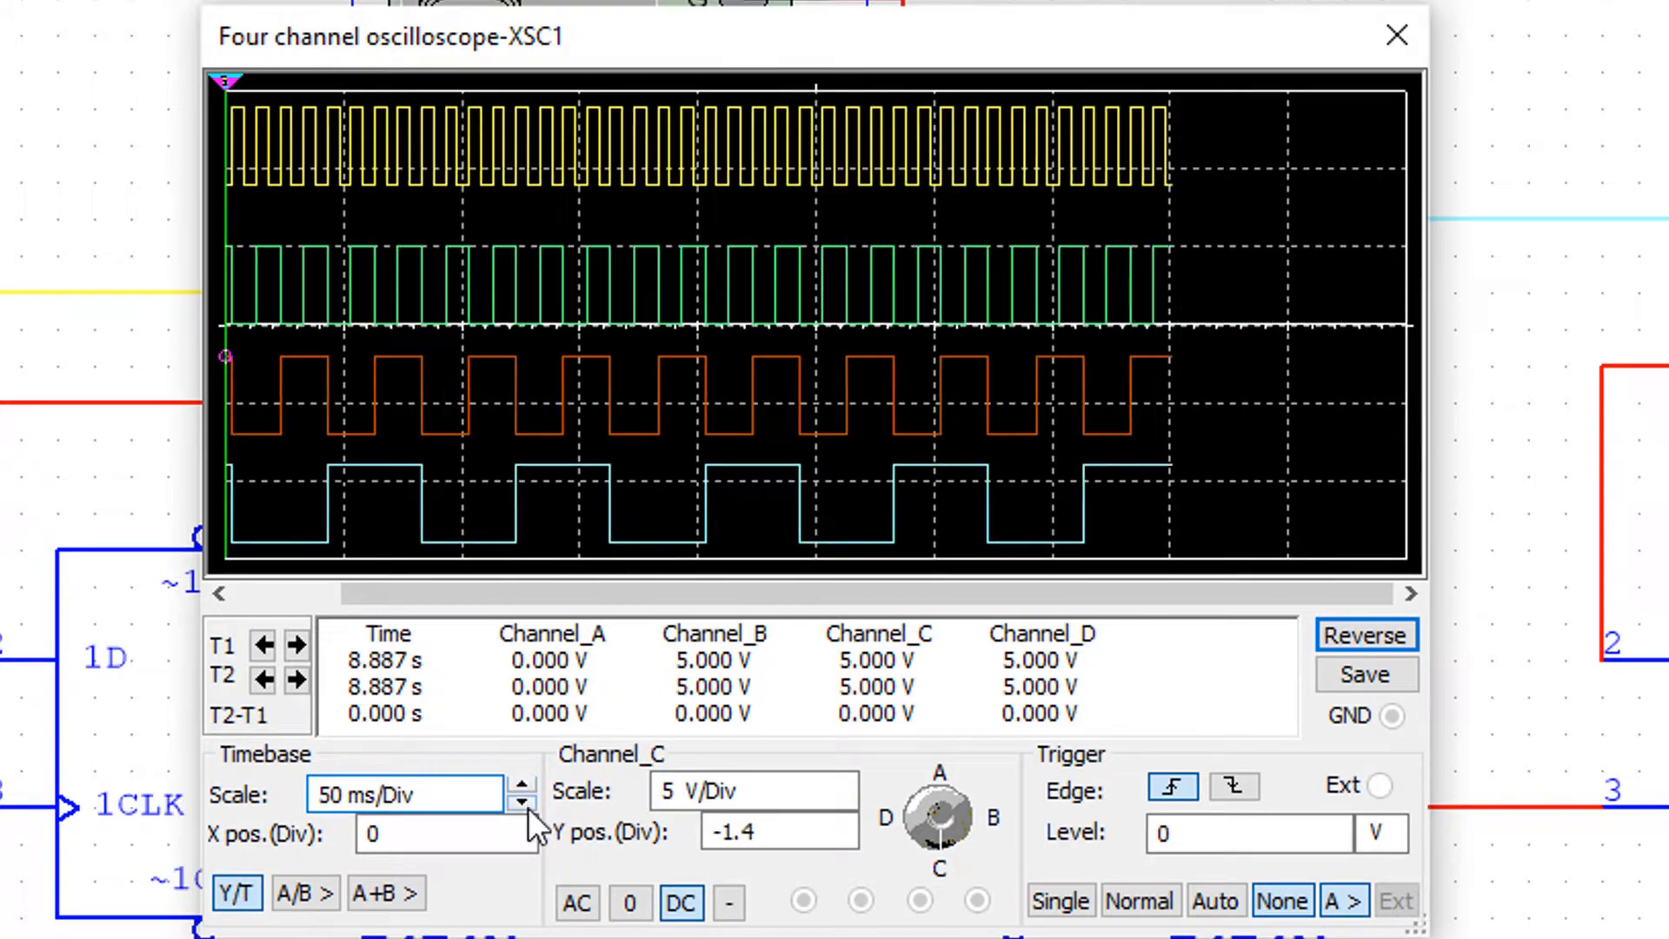
click(522, 802)
click(523, 801)
click(522, 801)
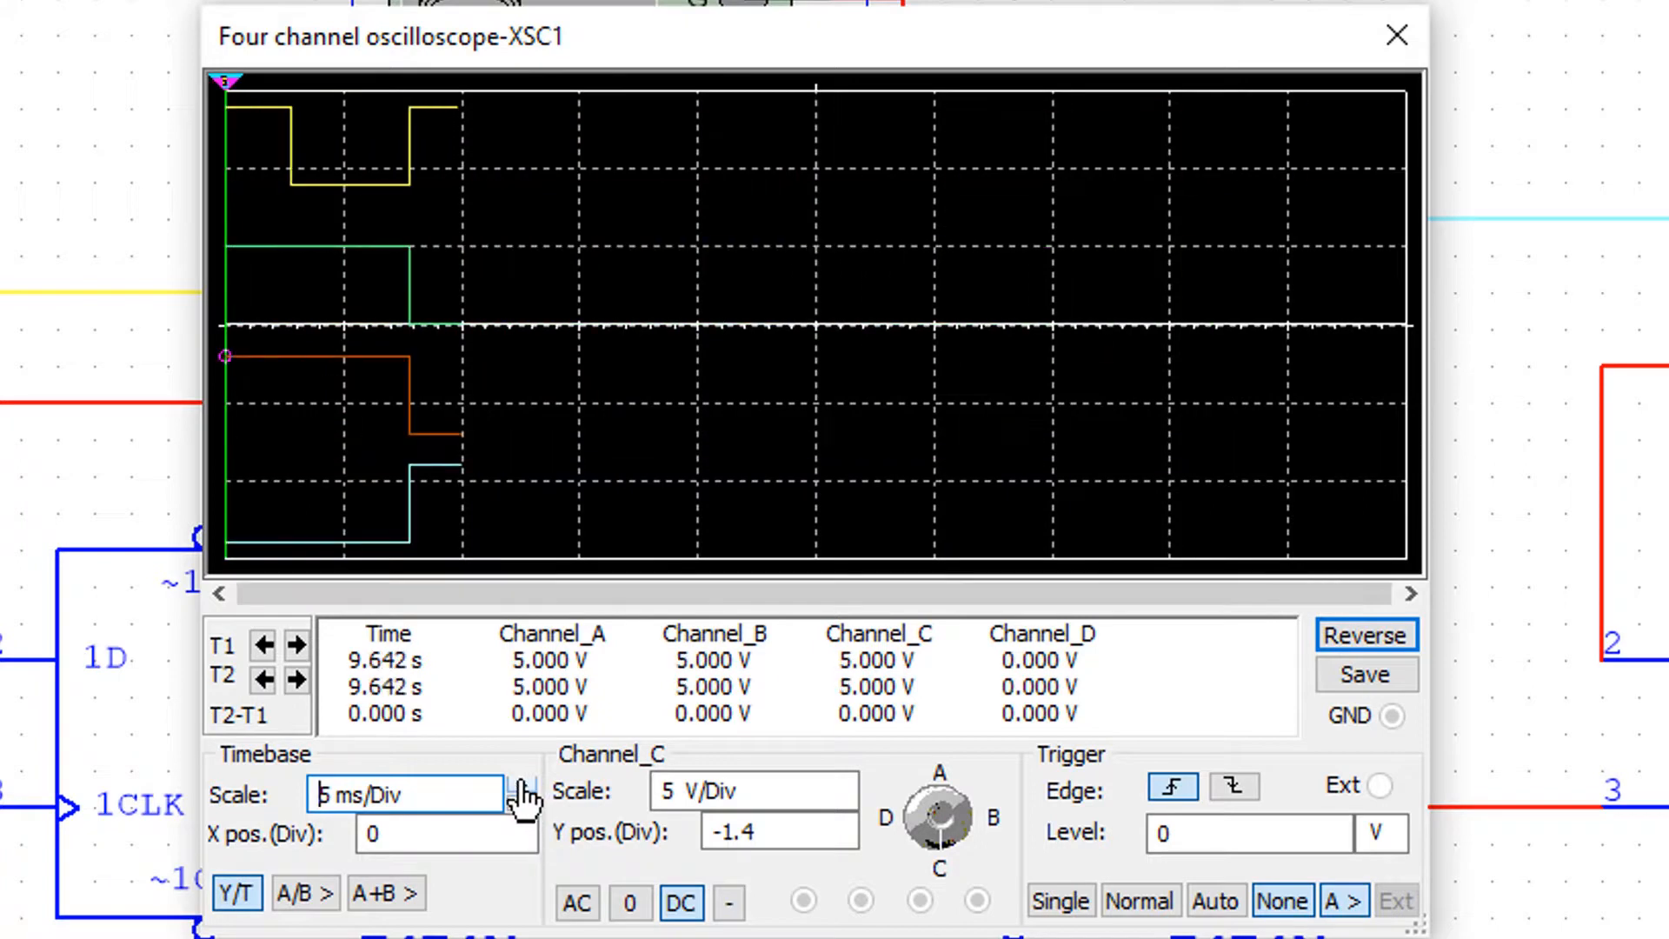
click(523, 786)
click(523, 786)
click(522, 786)
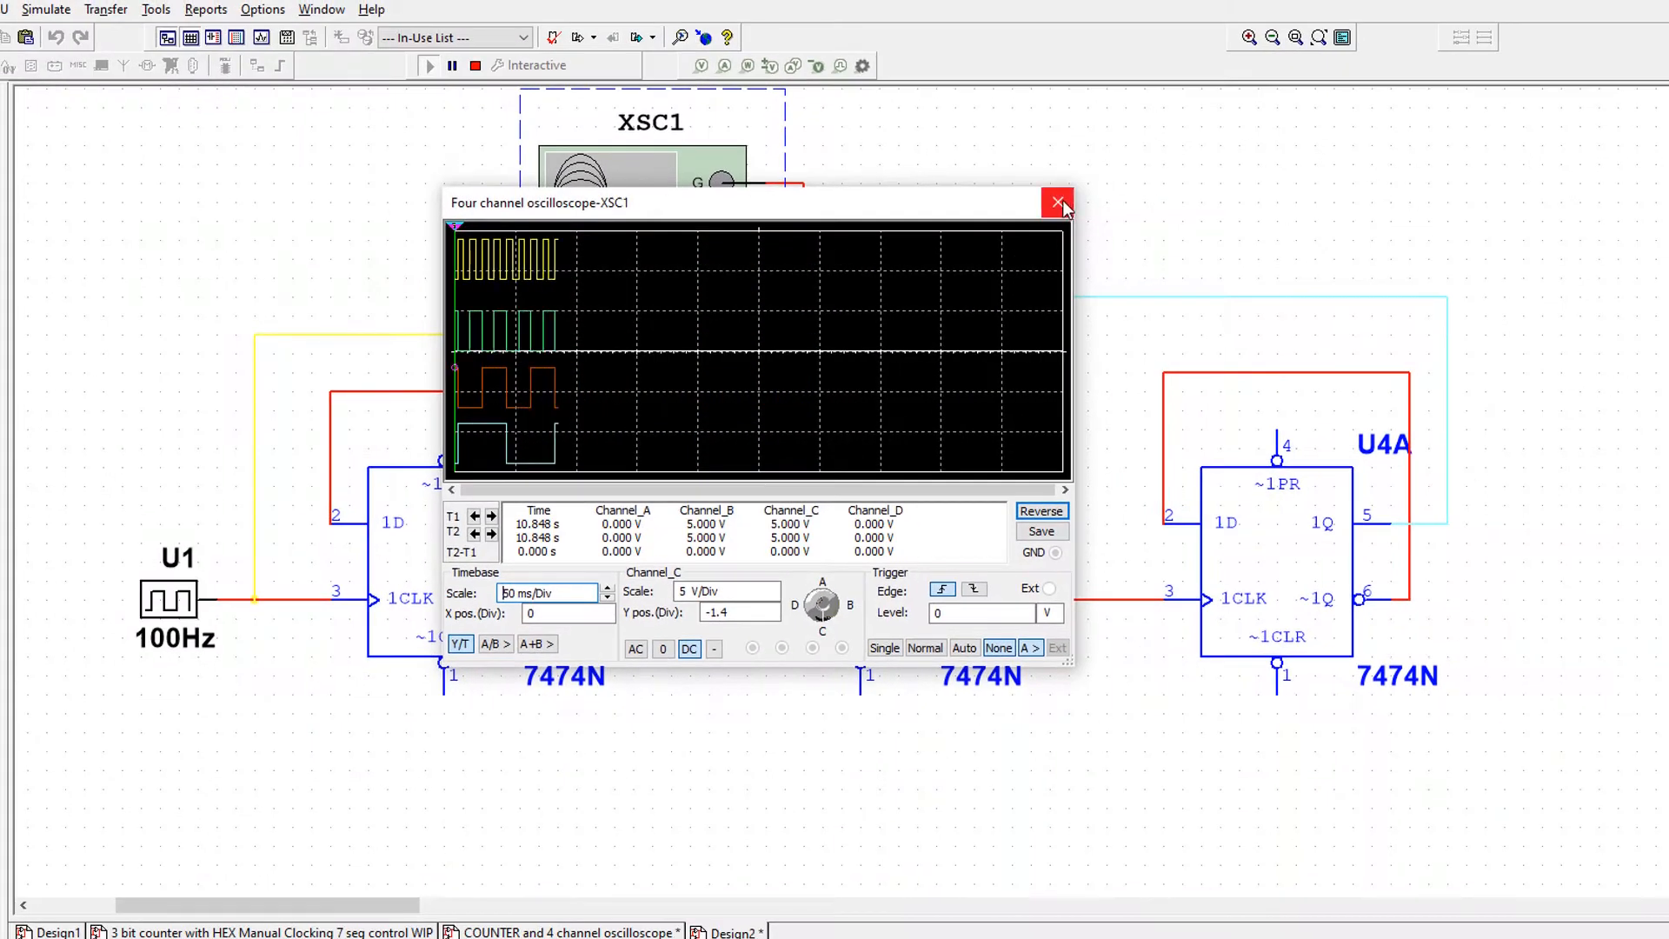
Stop and restart the simulation with the oscilloscope window moved off the XSC1 symbol and the timebase X position set to -0.4.
click(476, 67)
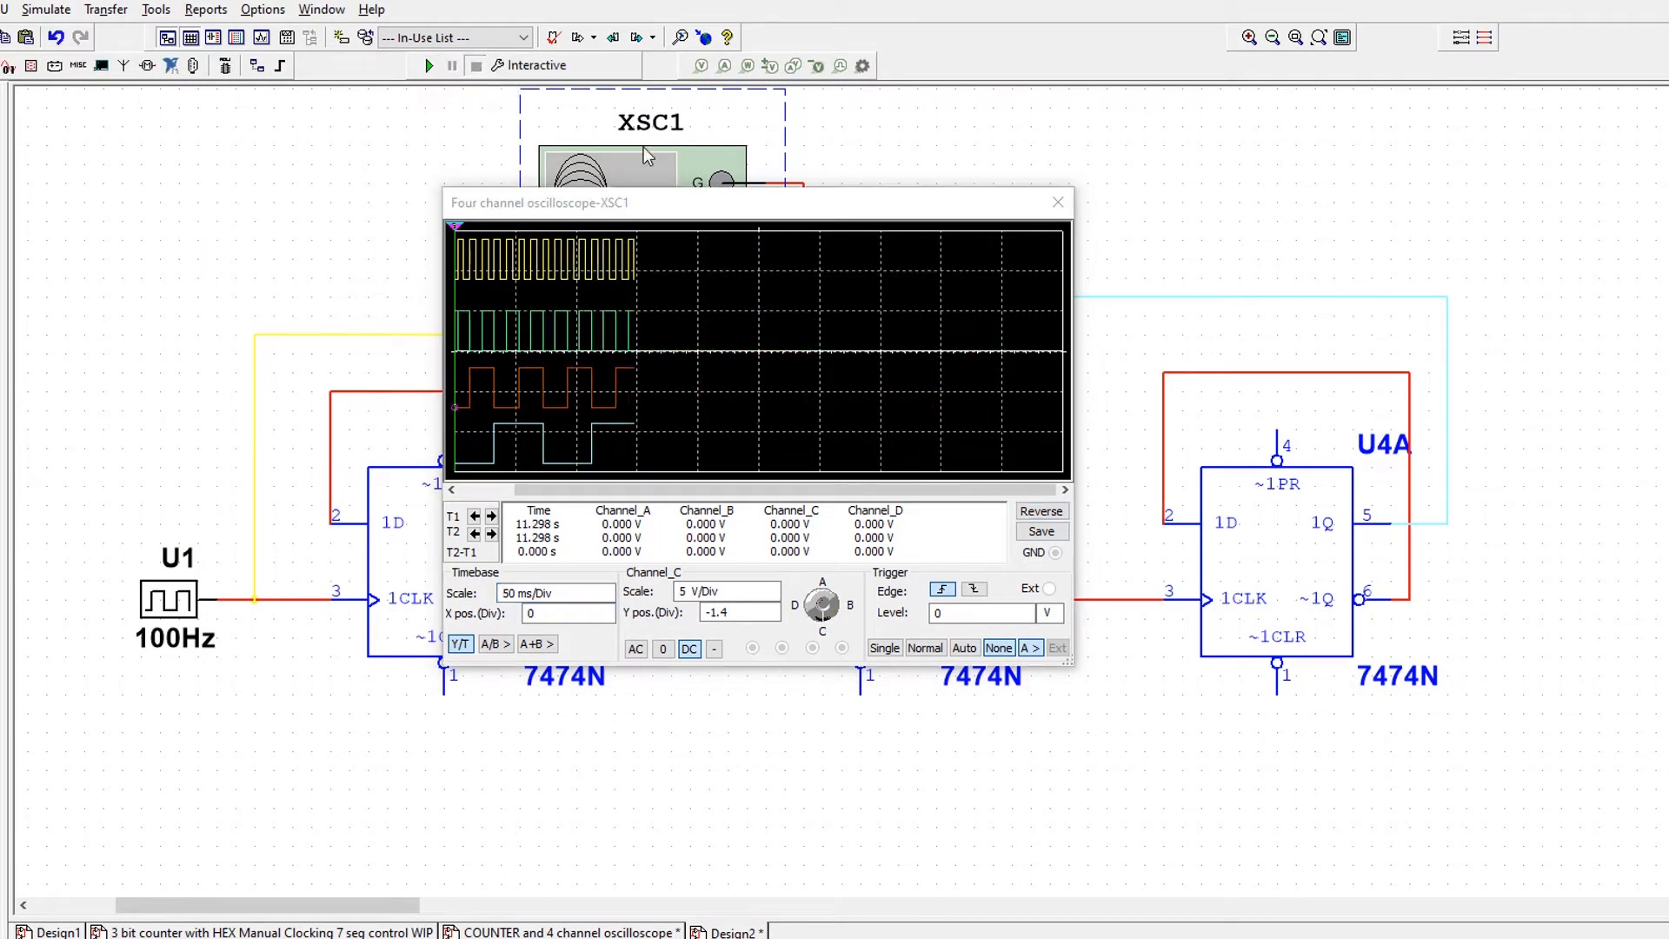
drag(983, 205, 1380, 188)
click(435, 72)
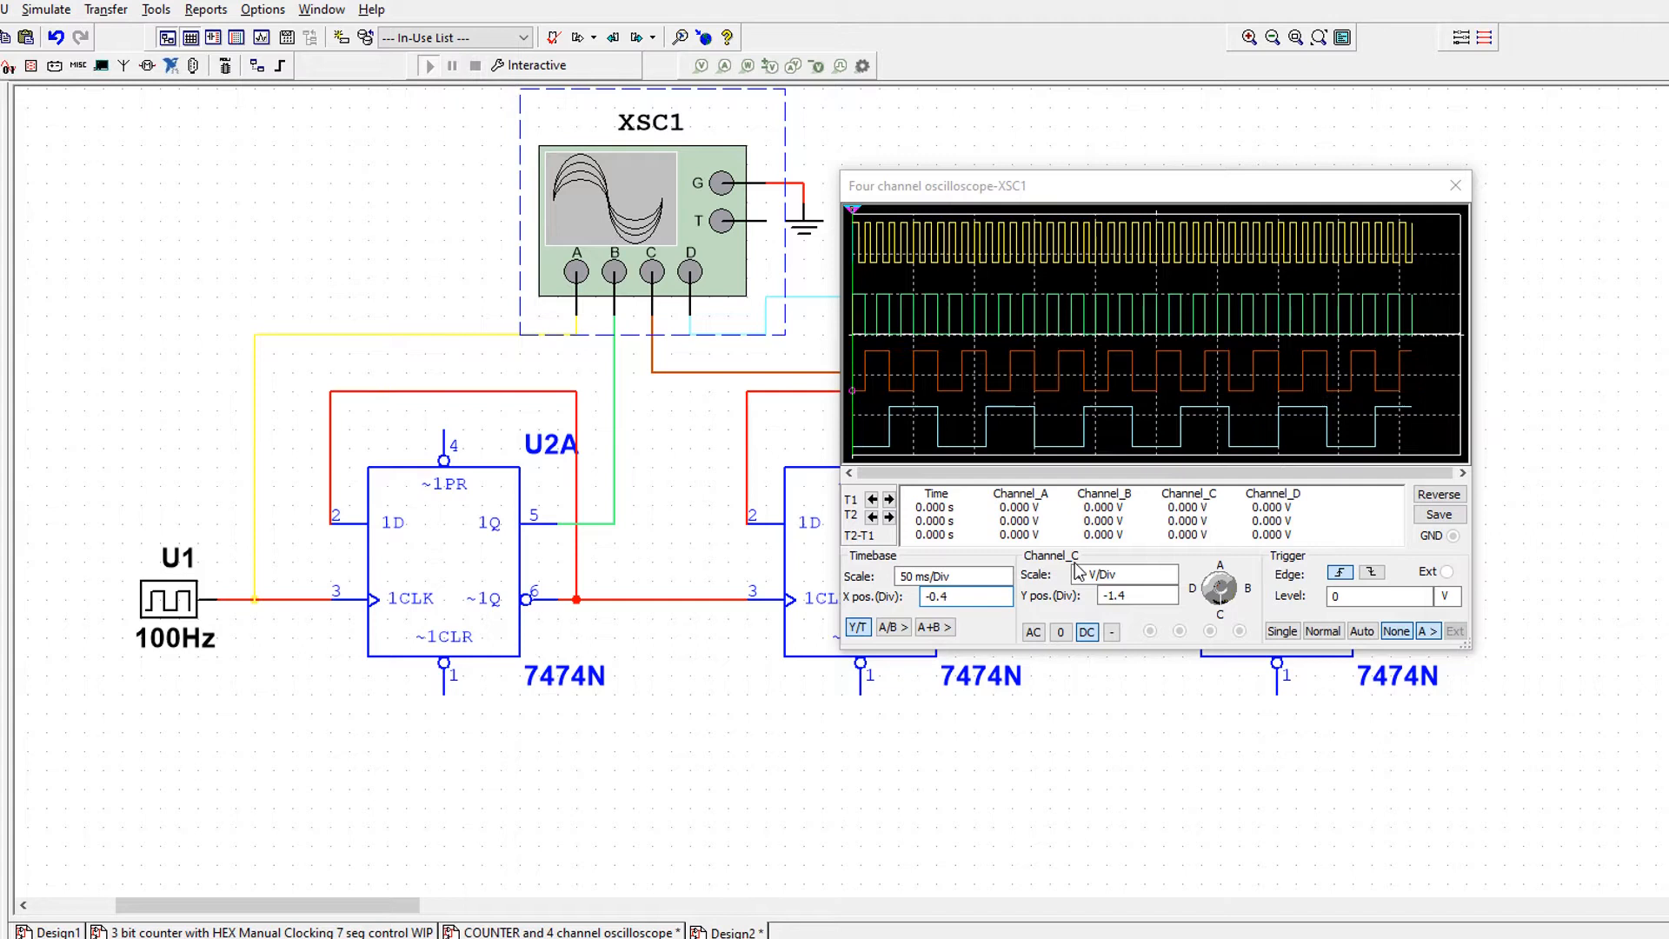
key(F5)
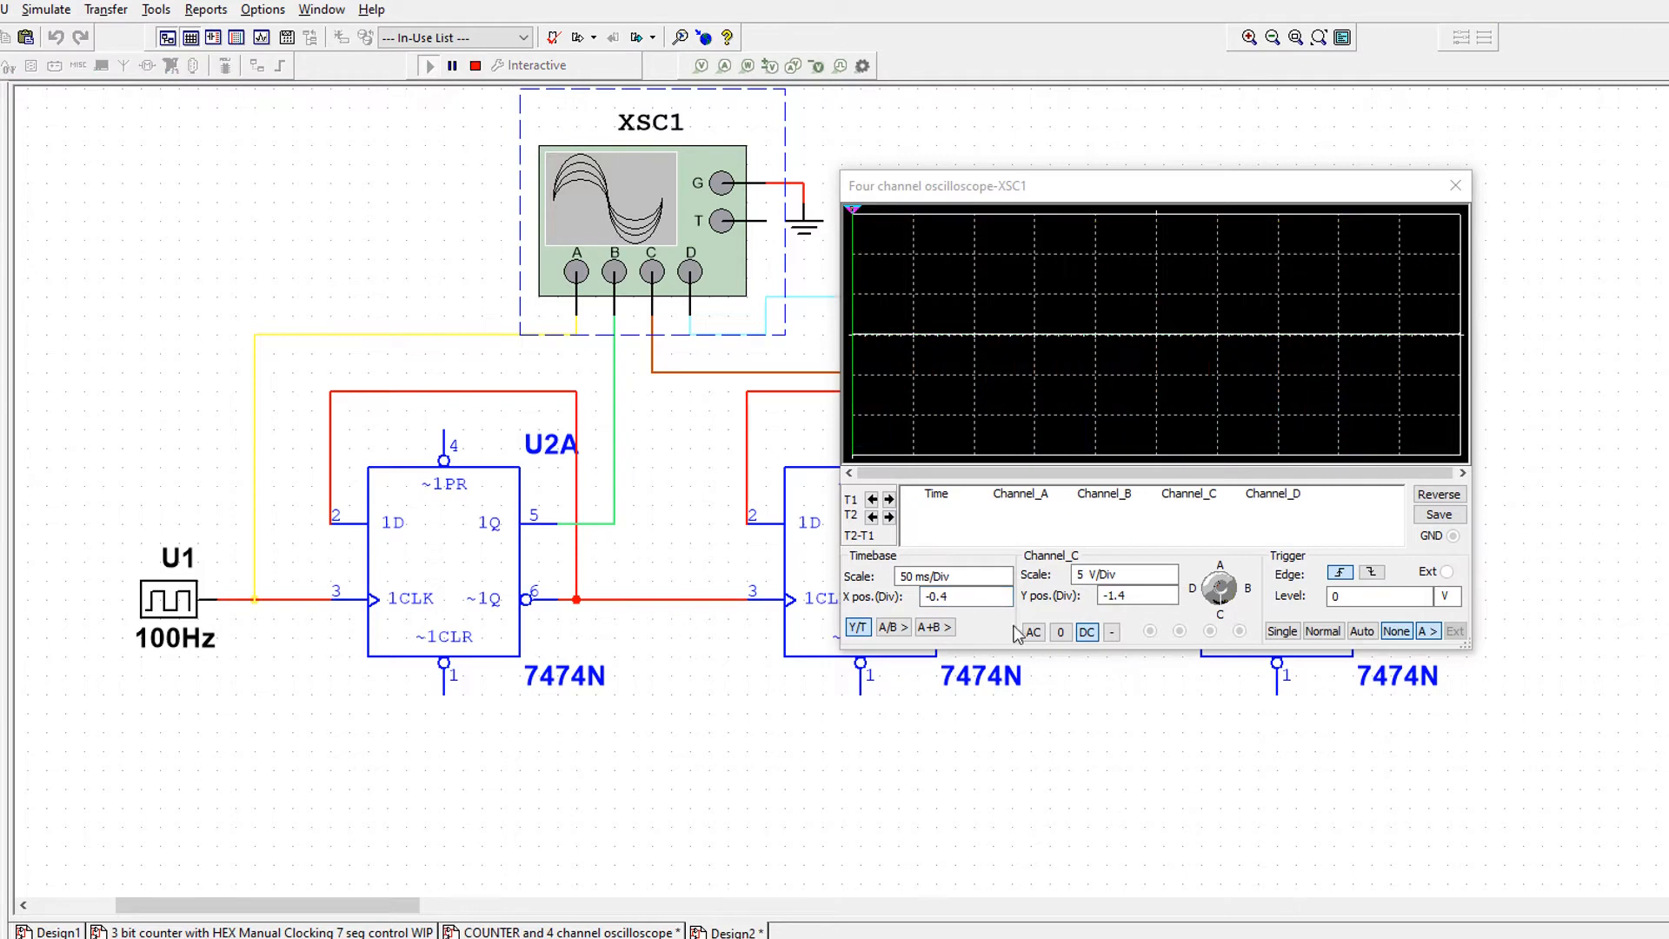
Set the oscilloscope timebase scale to 10 ms/Div and pause the simulation.
click(986, 580)
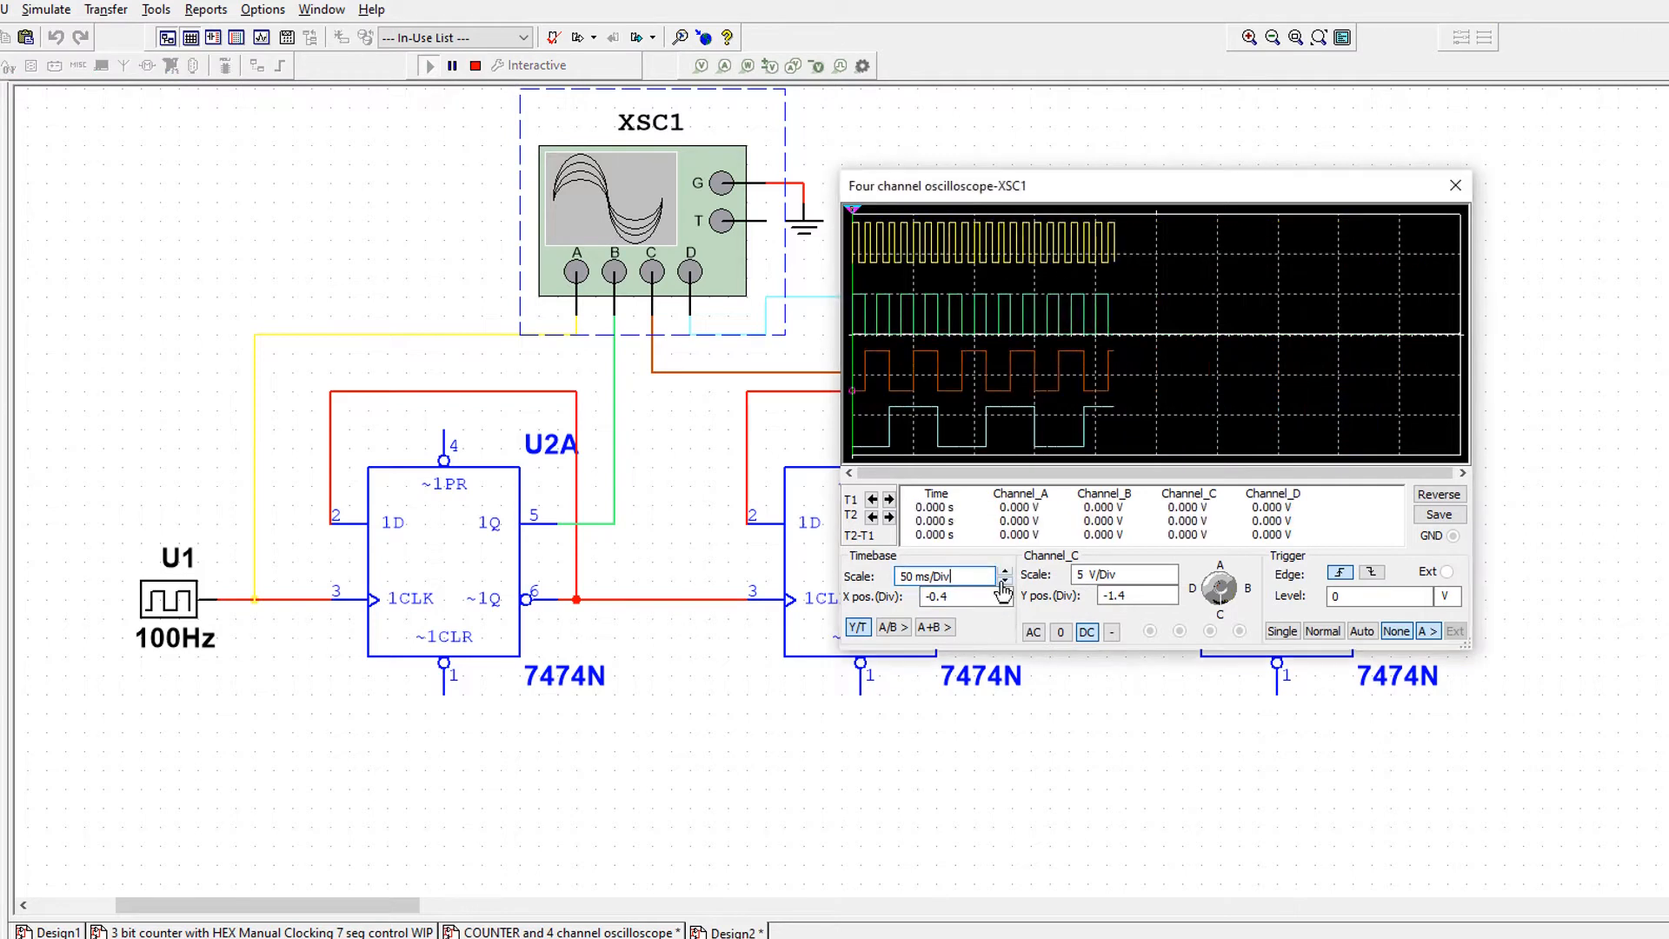
click(1005, 582)
click(1005, 584)
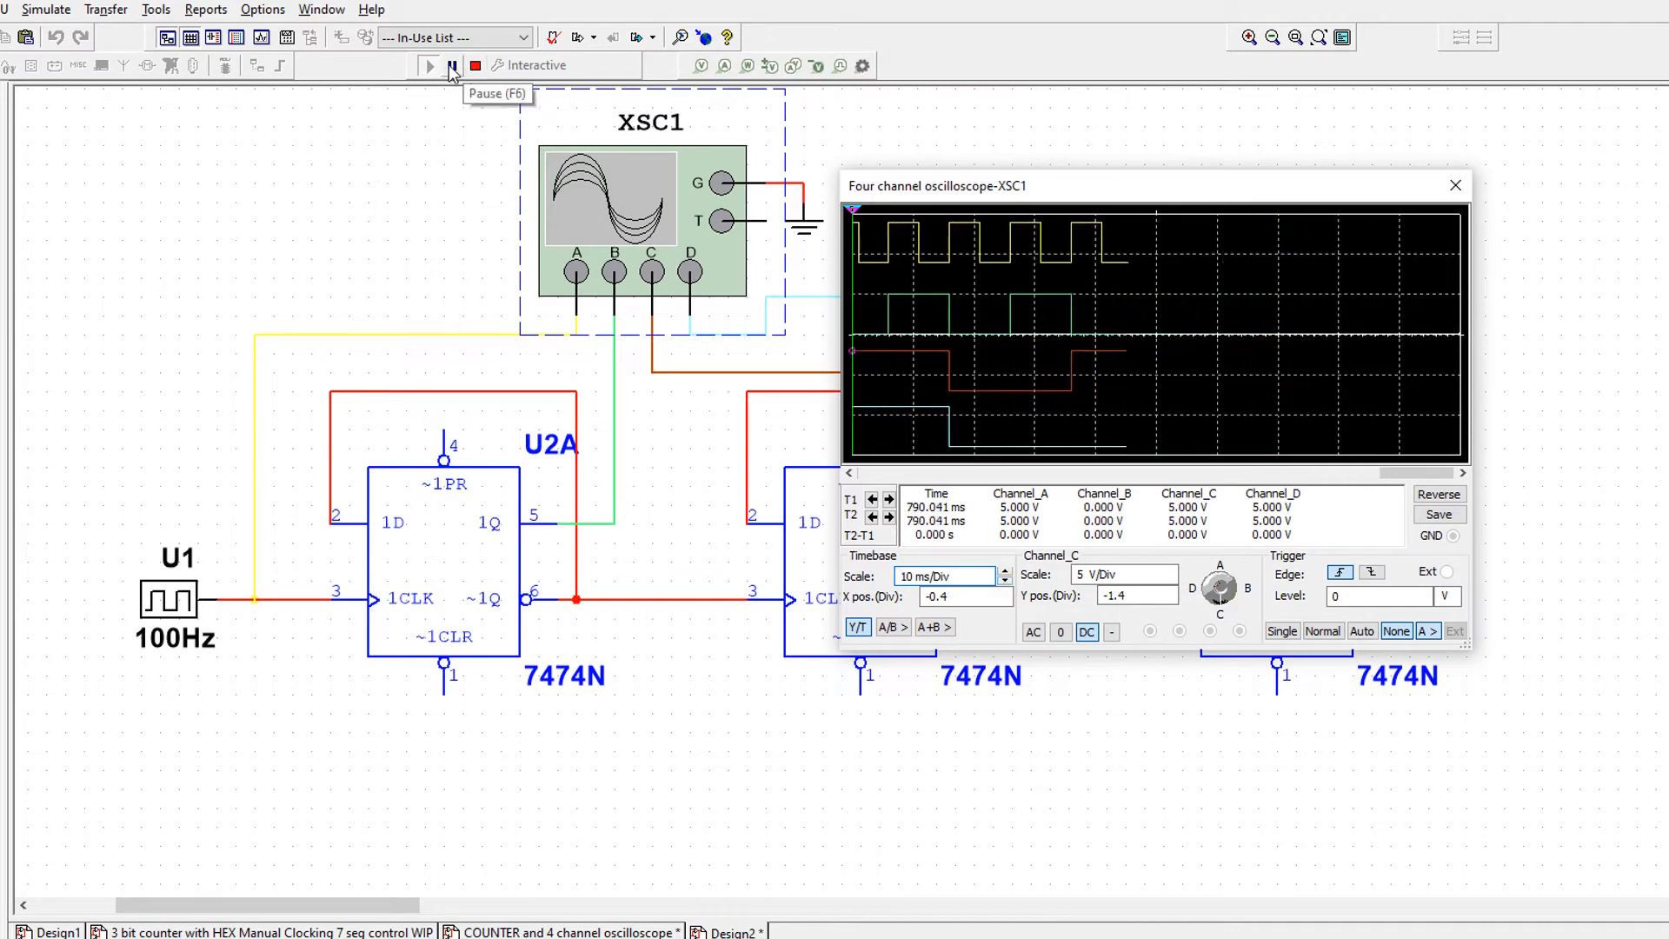
click(452, 68)
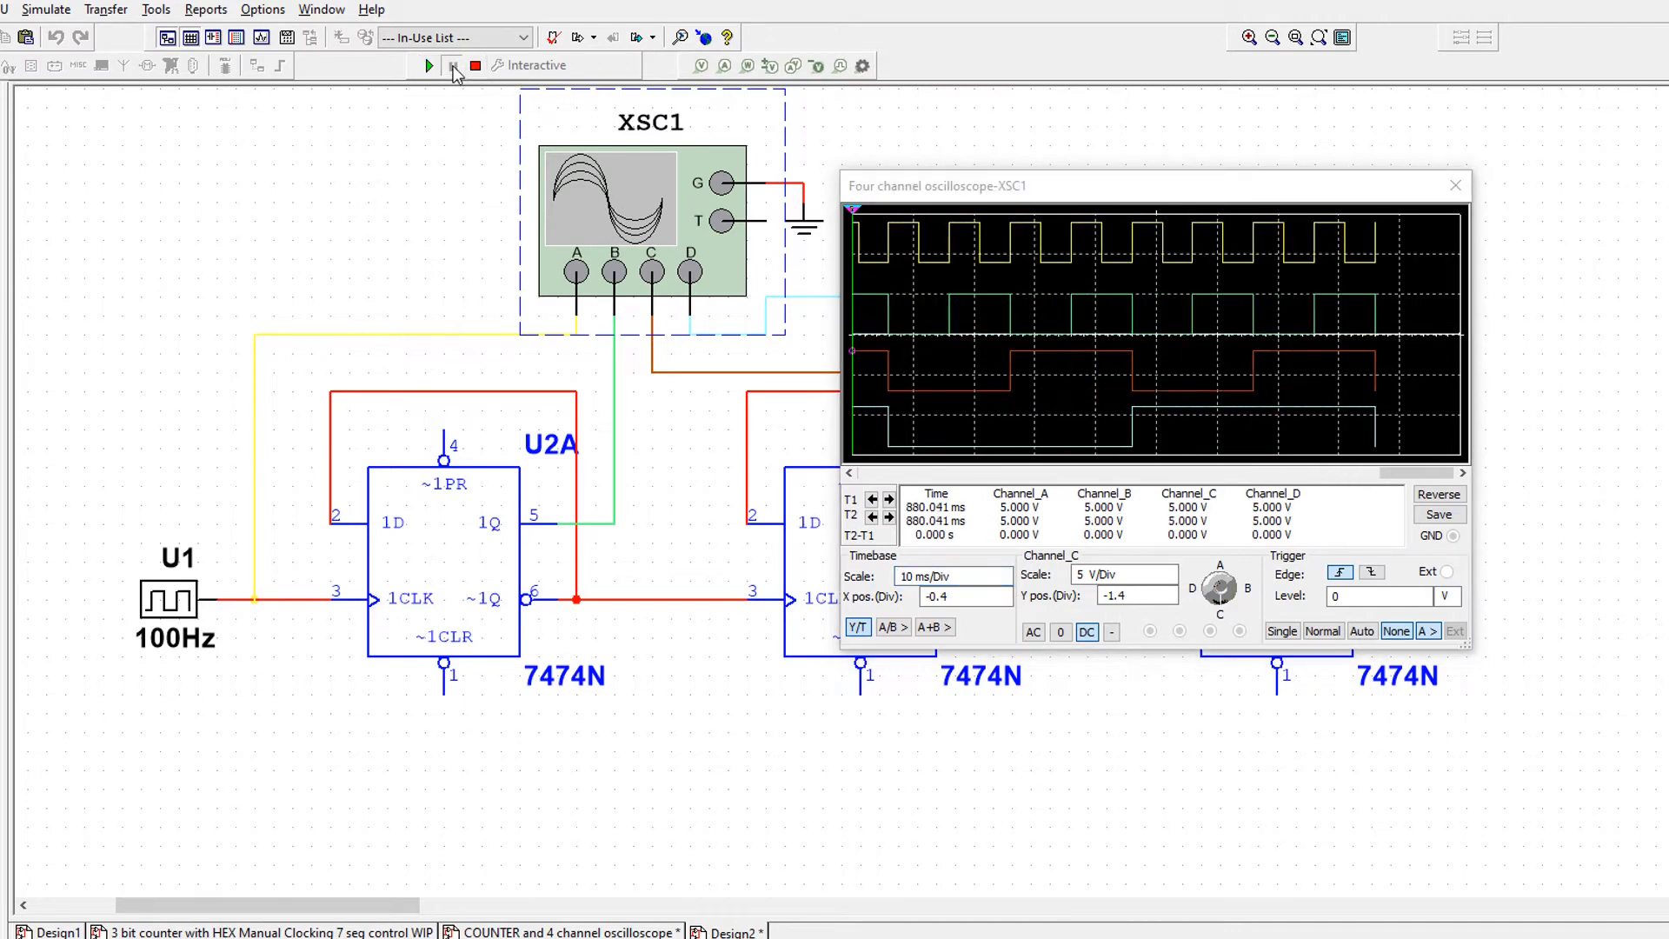